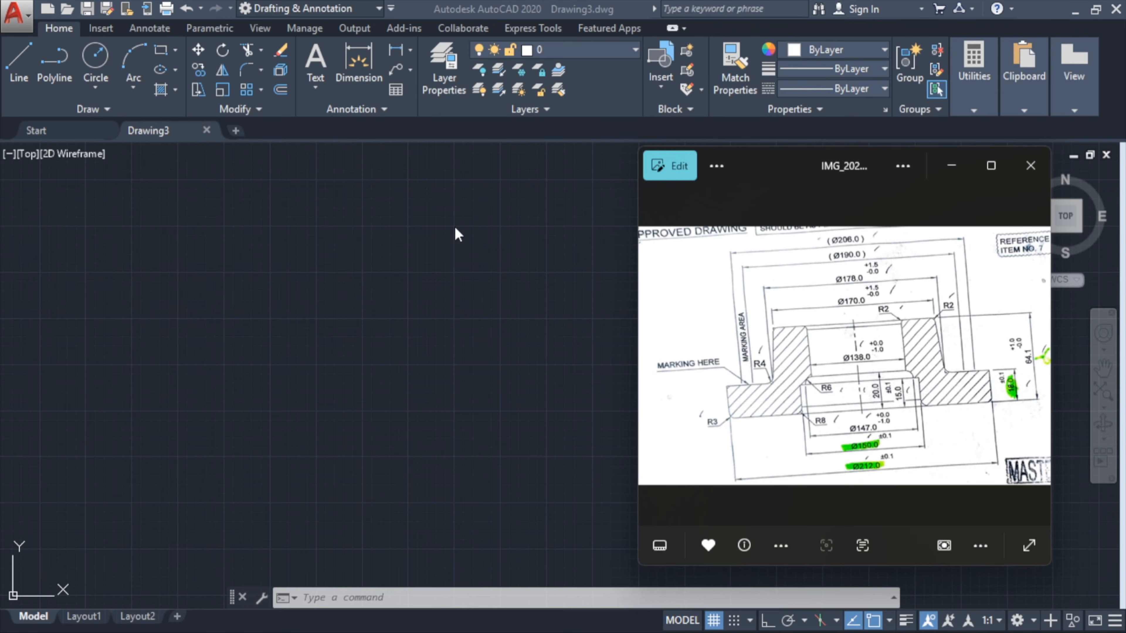
- Put the reference image away and turn on Ortho mode for the drawing
left_click(764, 632)
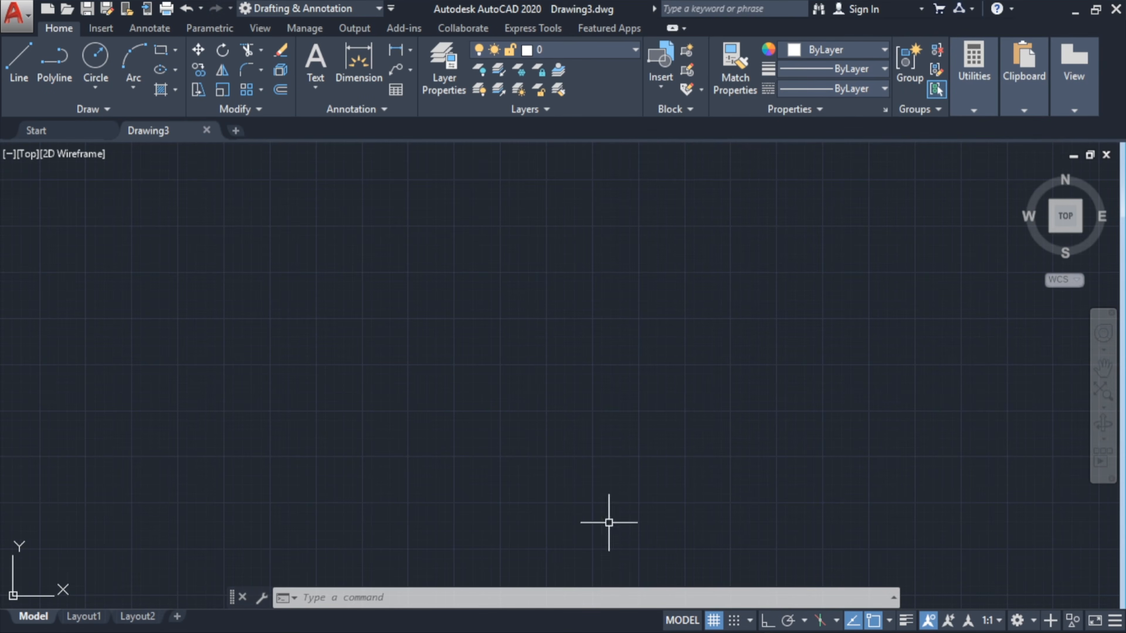
left_click(767, 620)
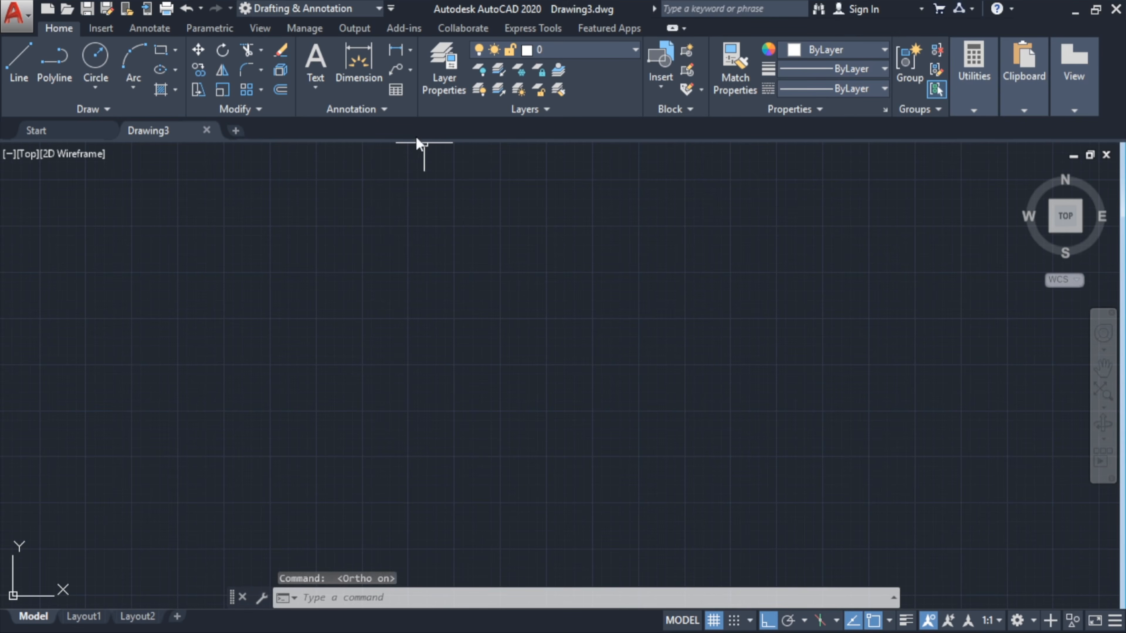
- Set layer 0's lineweight to 0.30 mm and turn on lineweight display in the drawing
left_click(444, 76)
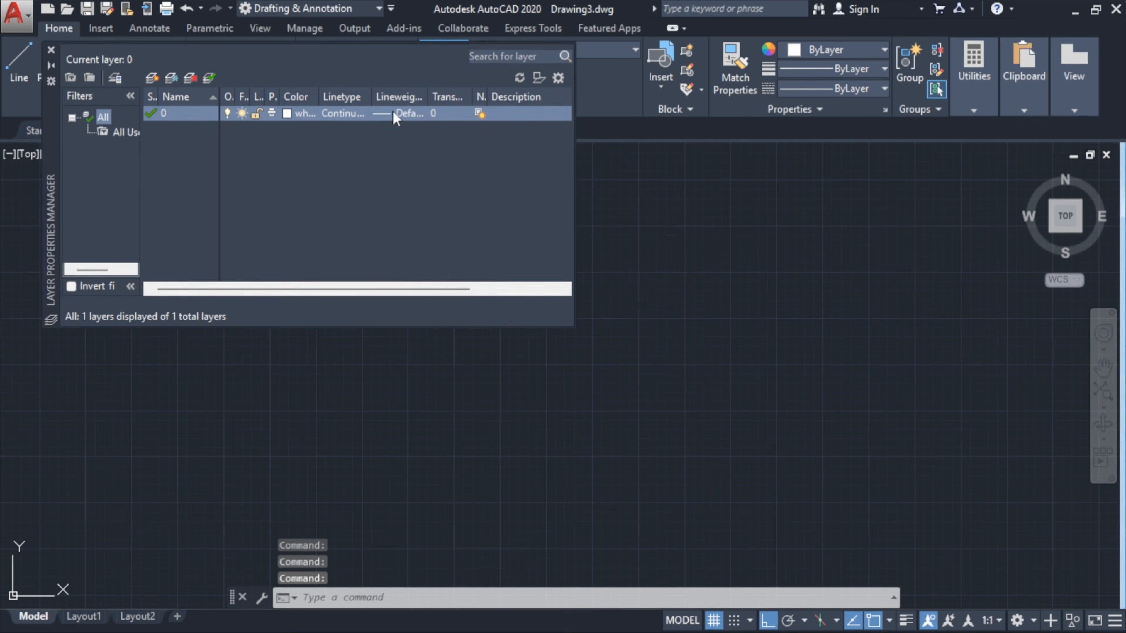
left_click(399, 113)
left_click(502, 326)
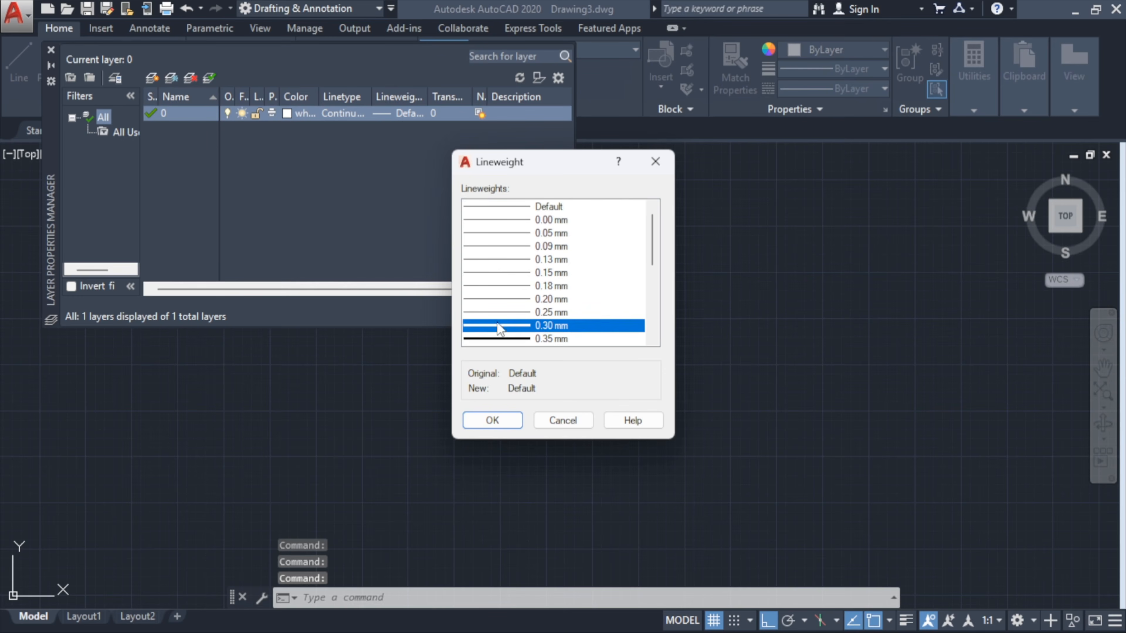
left_click(492, 420)
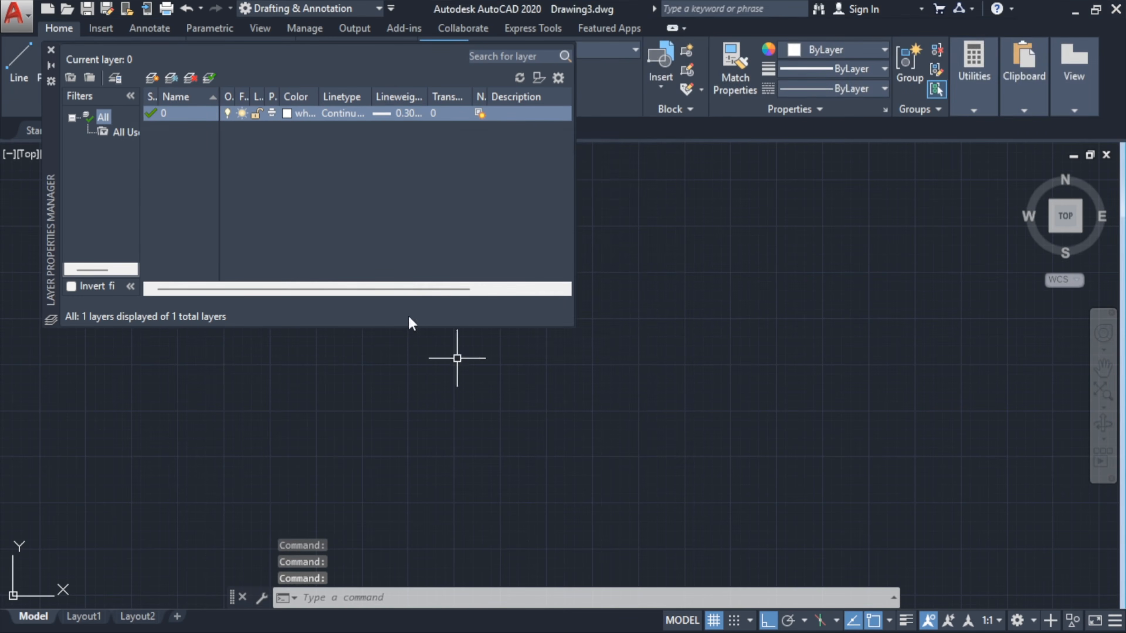
left_click(50, 50)
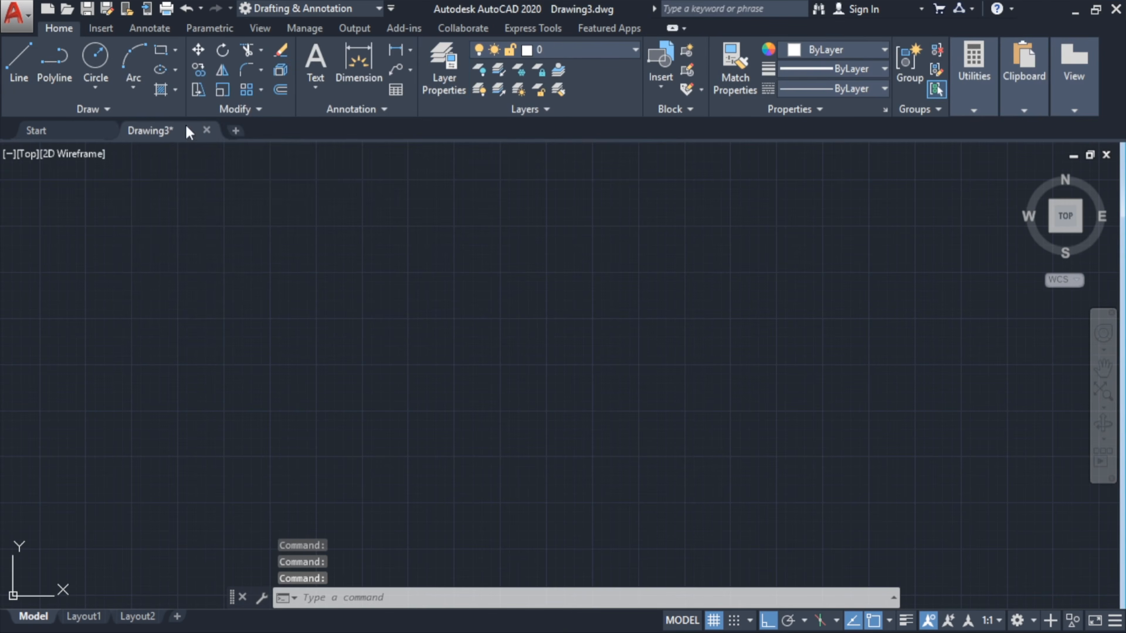
left_click(906, 620)
- Load the CENTER2 linetype from acadiso.lin into the drawing
left_click(869, 88)
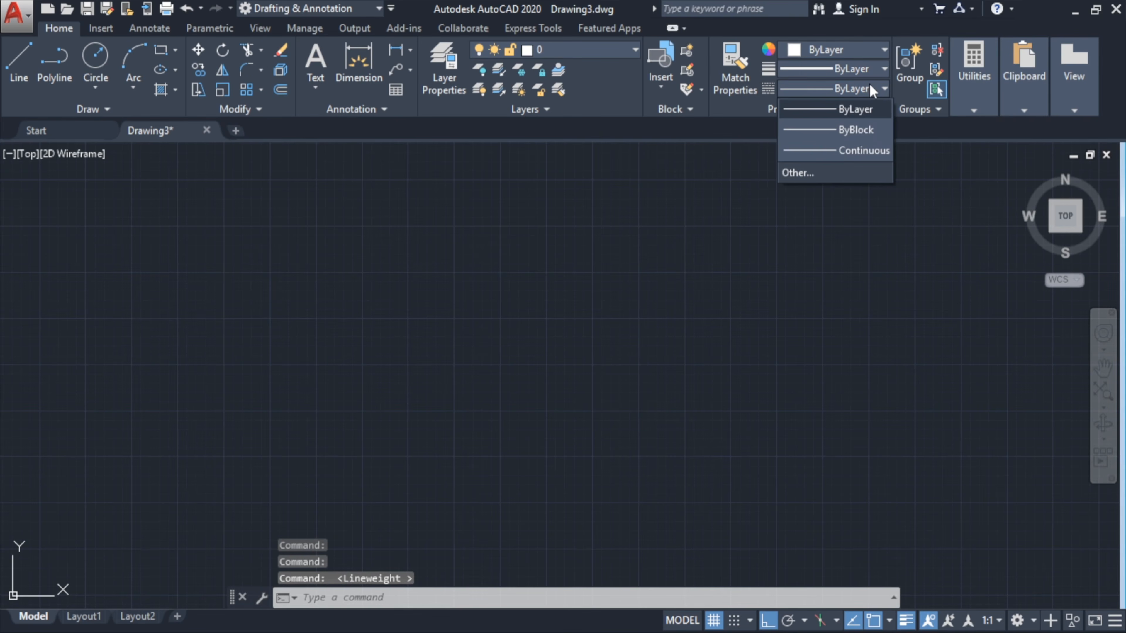
left_click(835, 172)
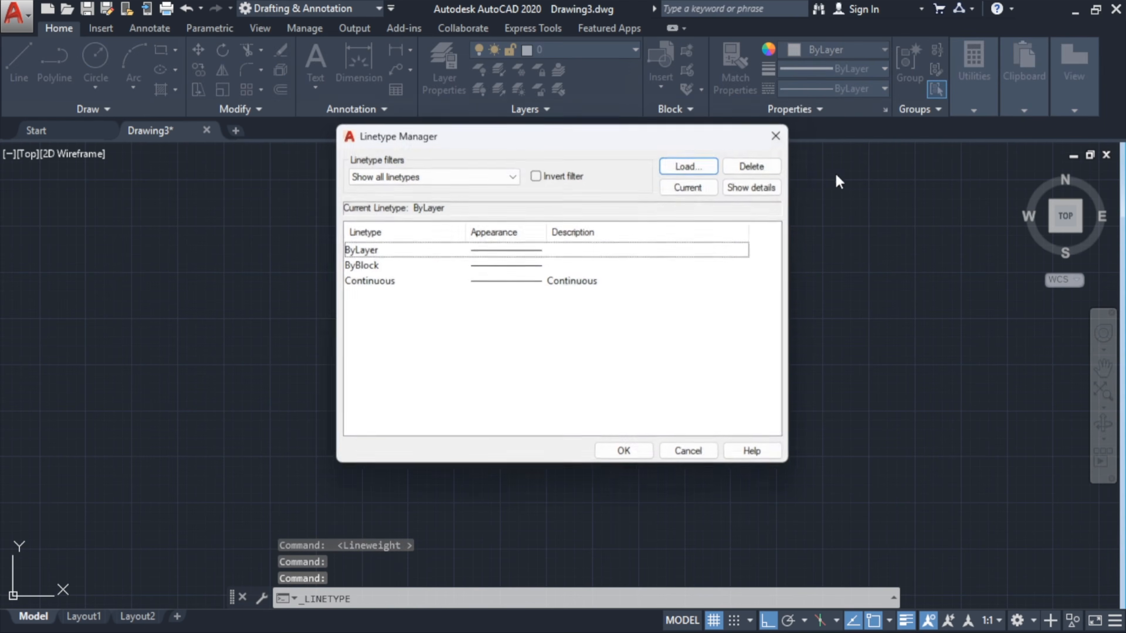
left_click(690, 164)
scroll(434, 312, "down", 6)
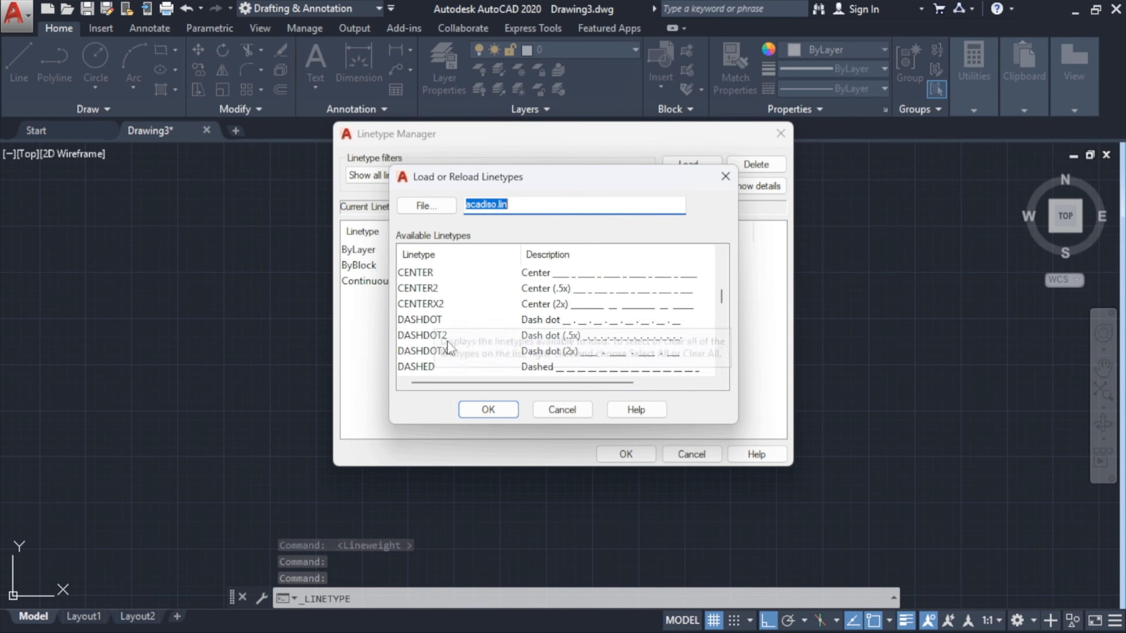
left_click(440, 304)
left_click(449, 288)
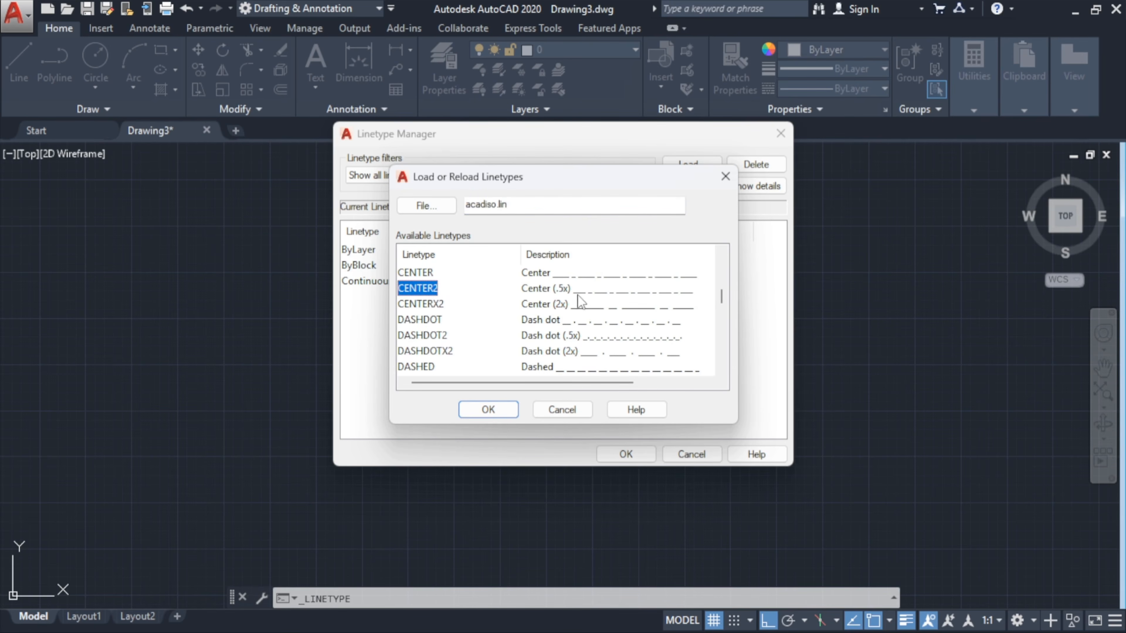
left_click(497, 410)
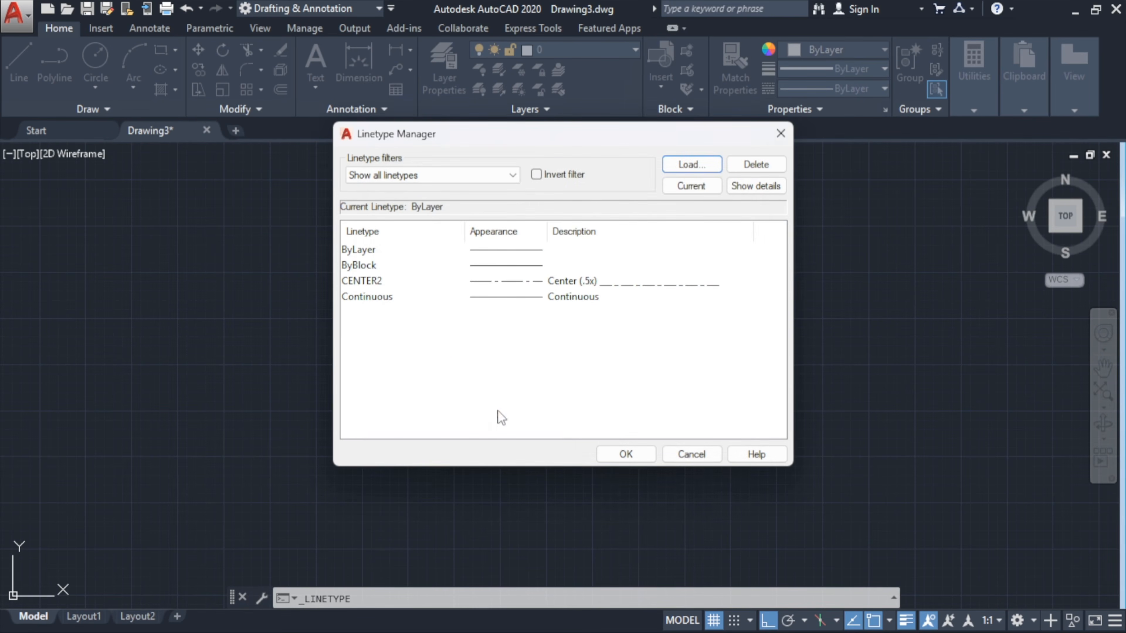
left_click(609, 286)
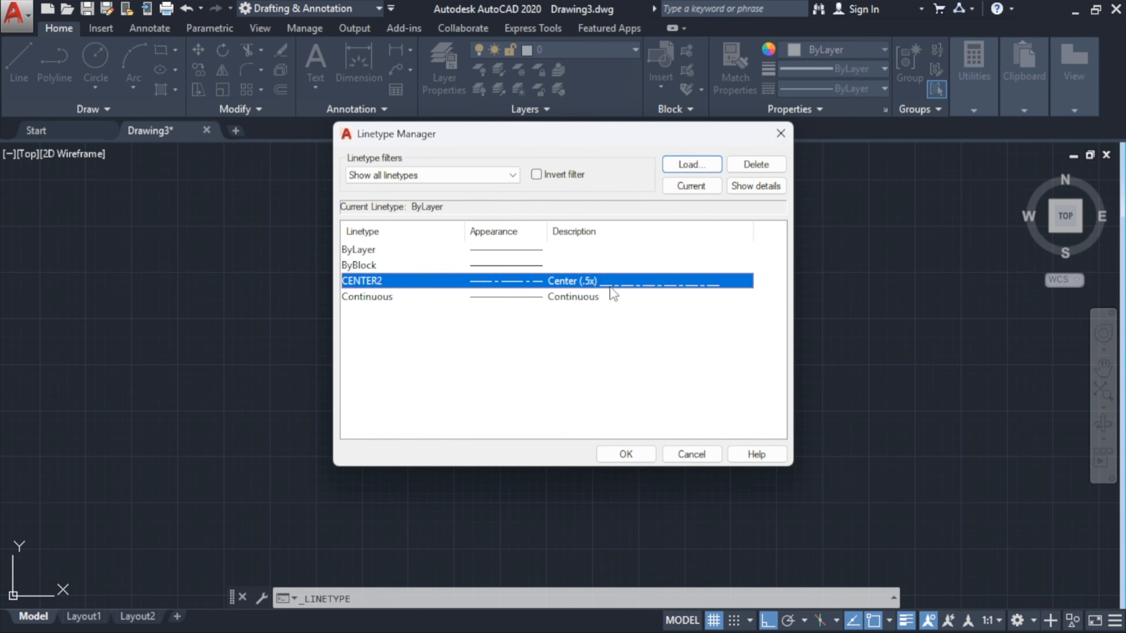
left_click(626, 454)
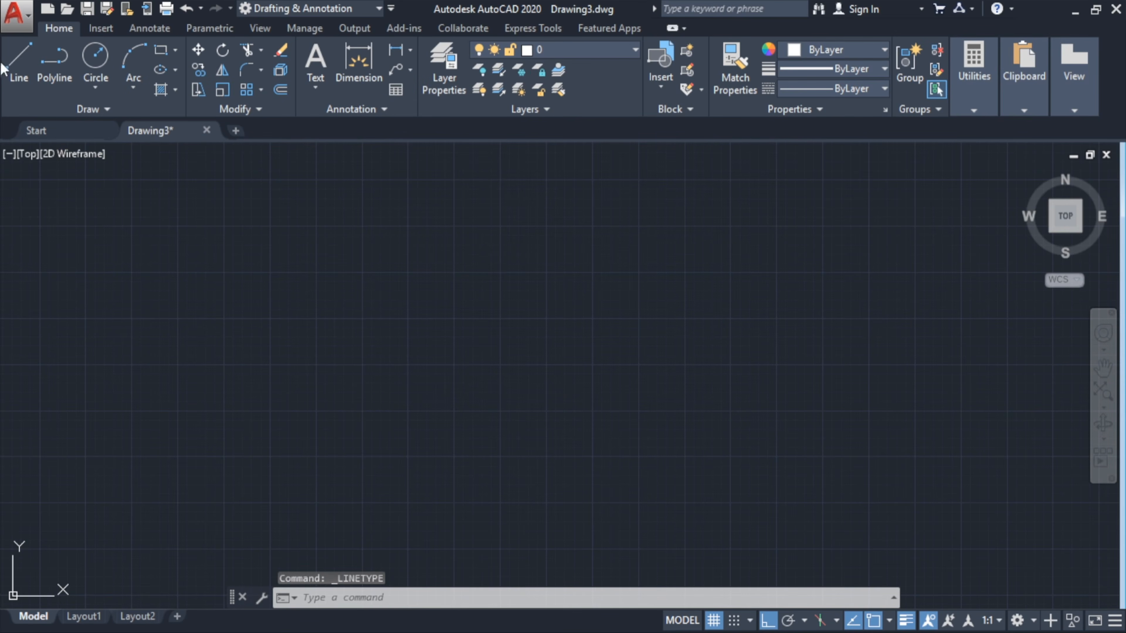
- Draw a vertical line 150 units long in the empty drawing area as the part's axis
left_click(19, 62)
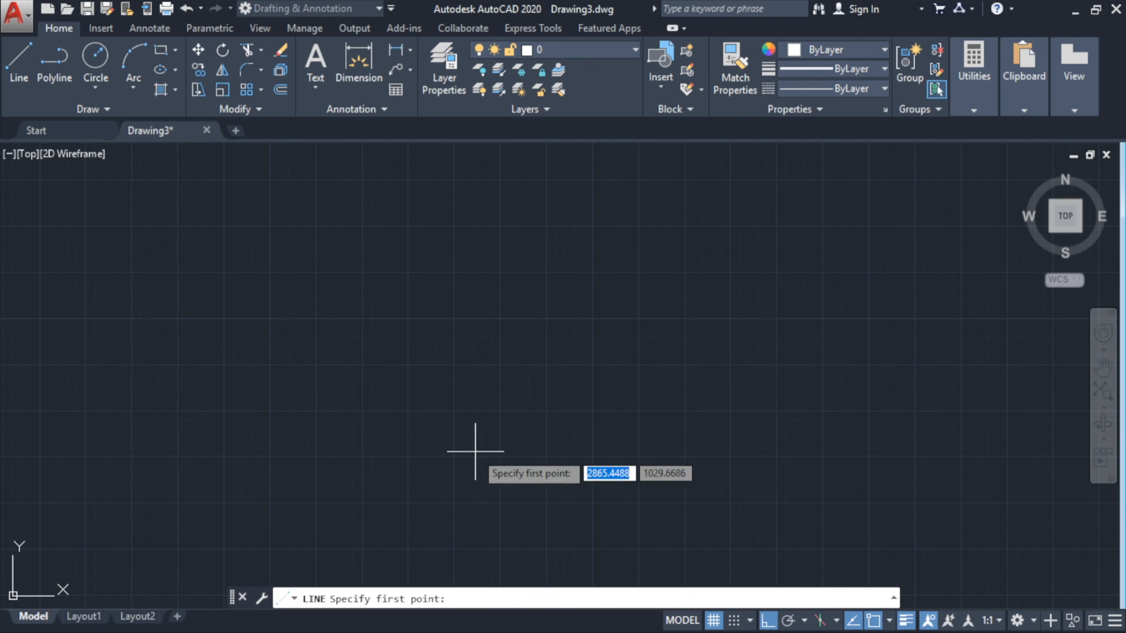
left_click(495, 513)
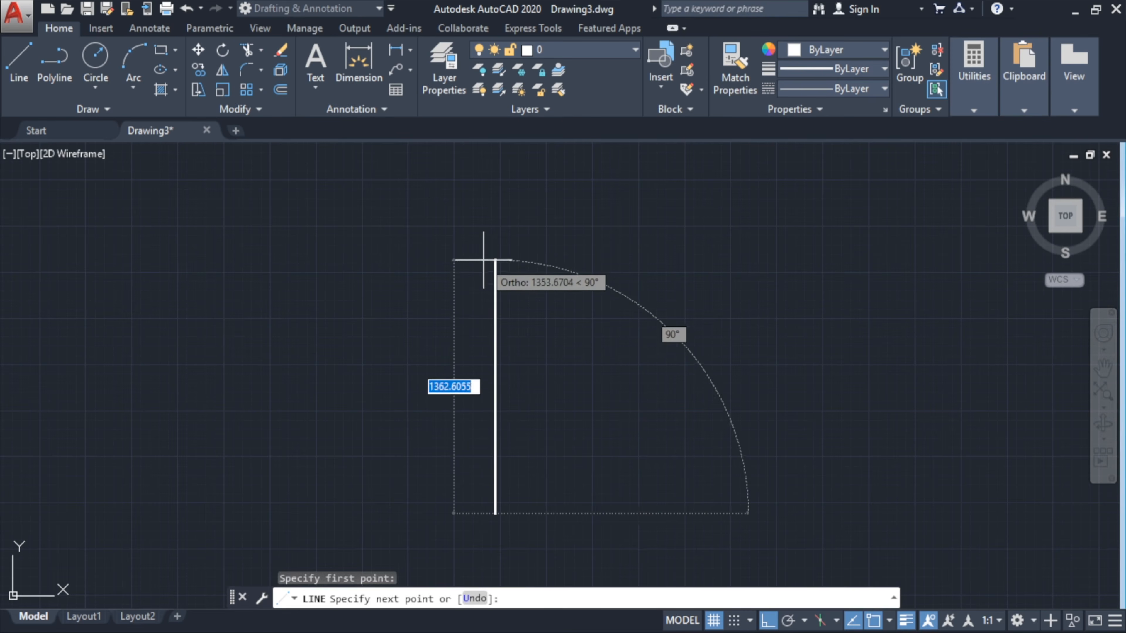
type("150")
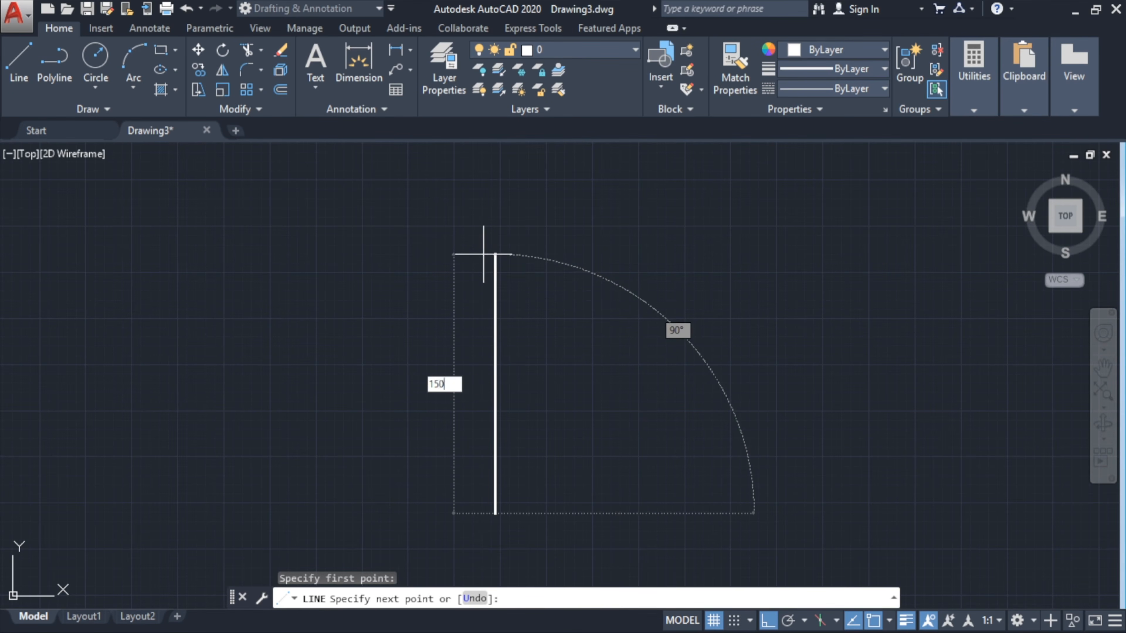
key("Return")
key("Escape")
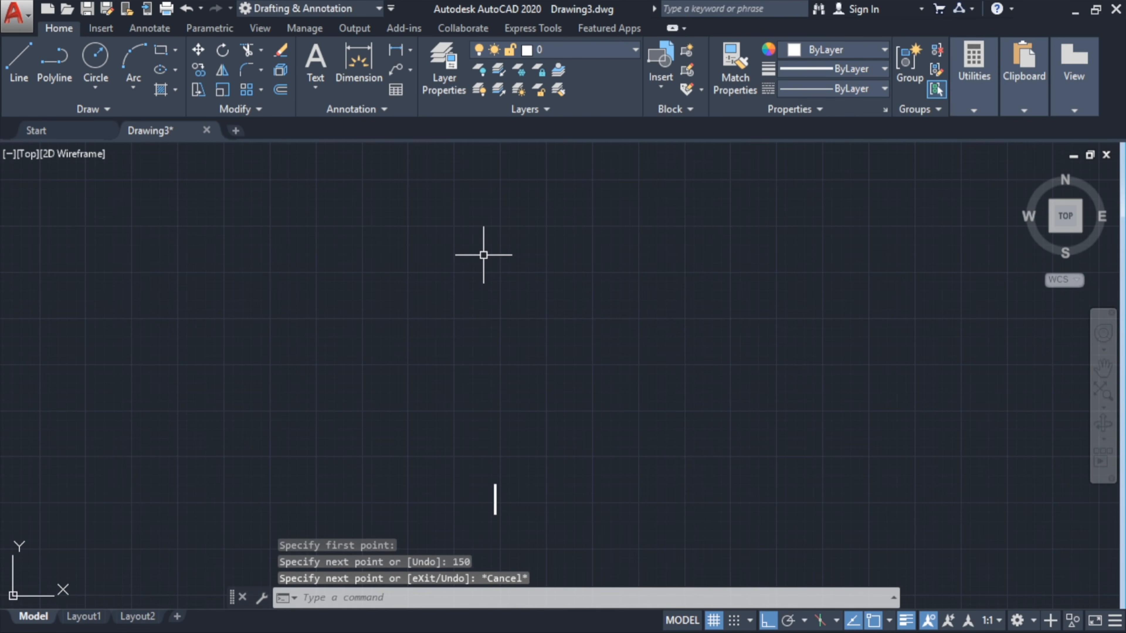
middle_click(496, 282)
middle_click(496, 282)
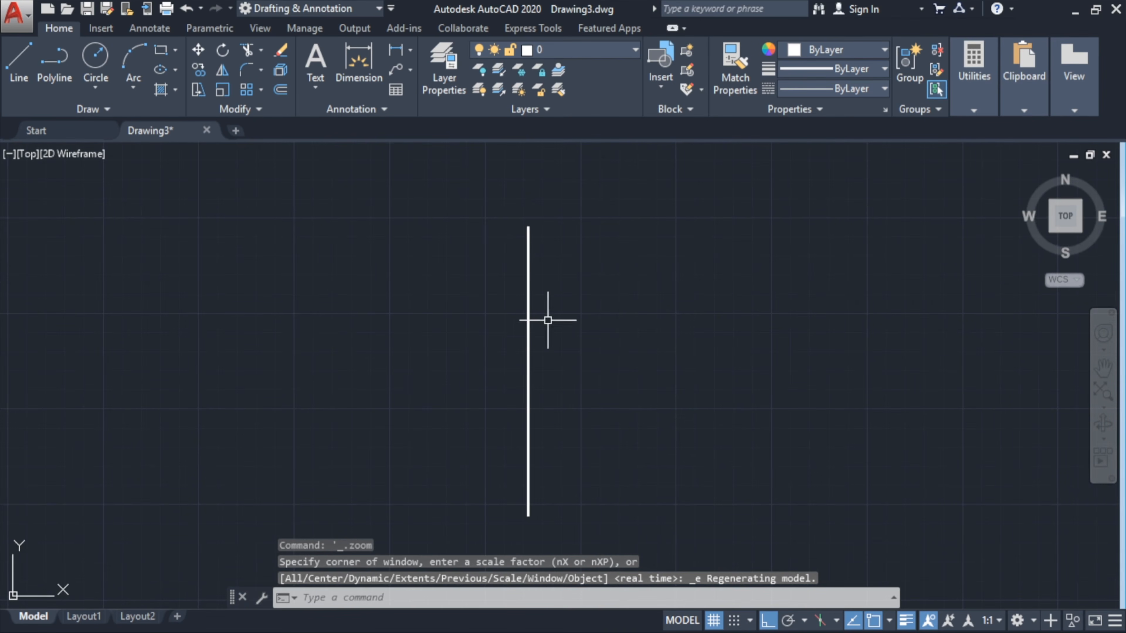
- Change the vertical axis line to the CENTER2 linetype and colour it yellow
left_click(527, 311)
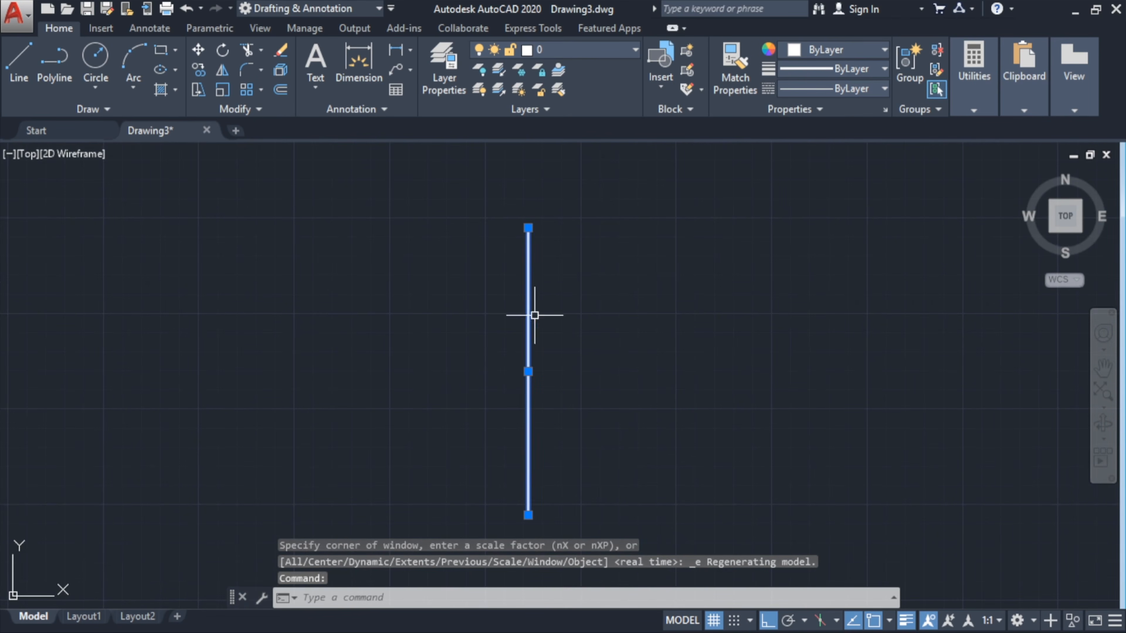
left_click(854, 90)
left_click(834, 149)
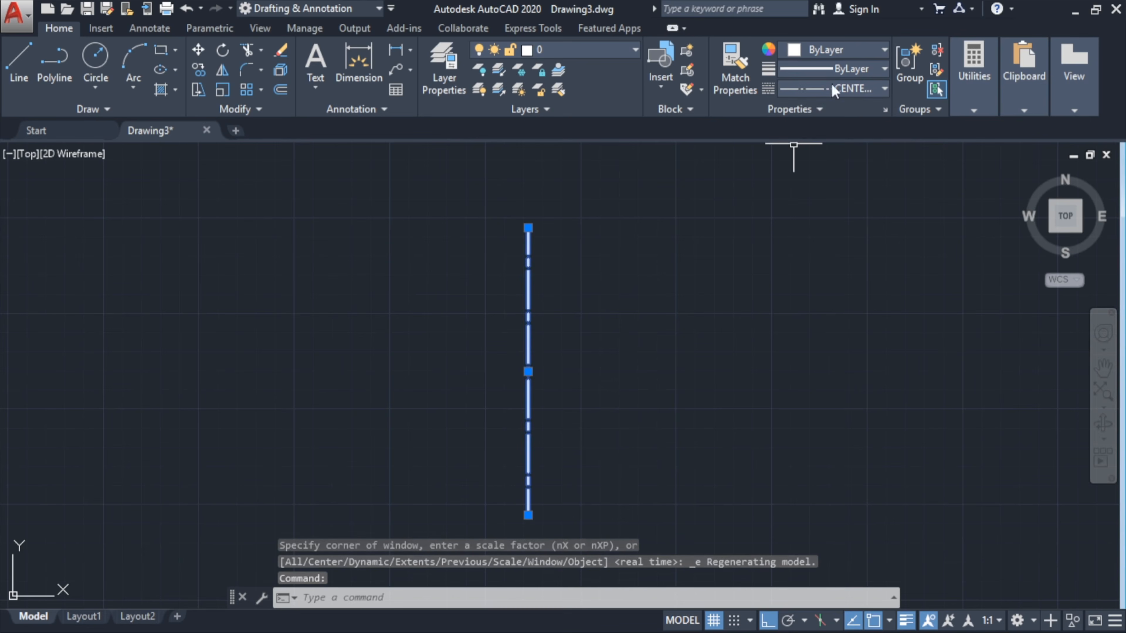
left_click(842, 50)
left_click(812, 220)
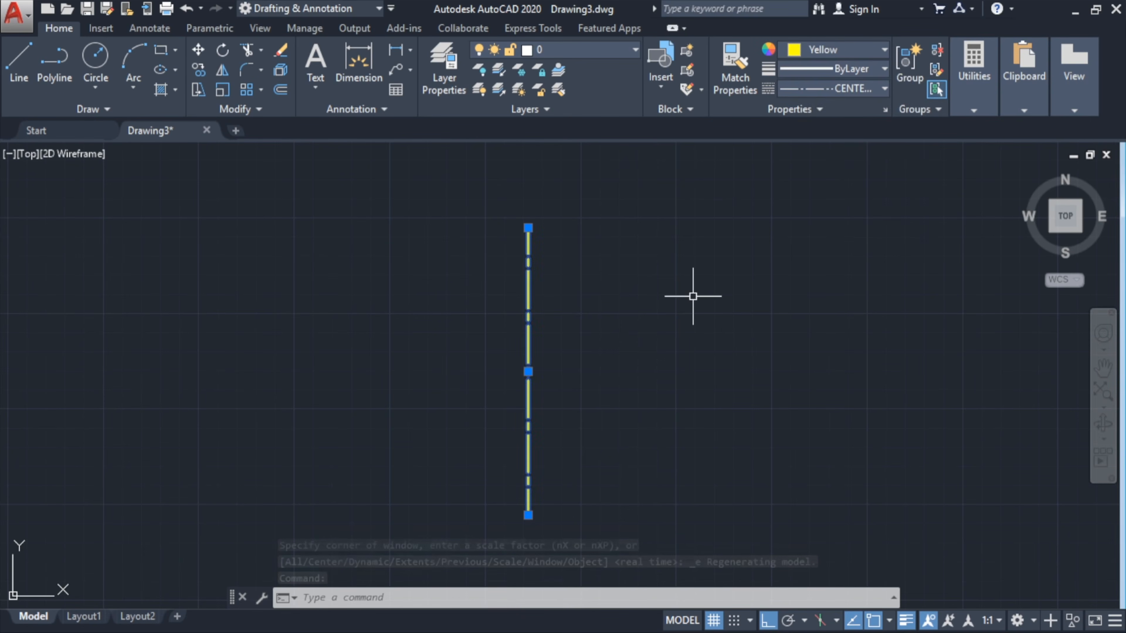
key("Escape")
key("Escape")
key("Escape")
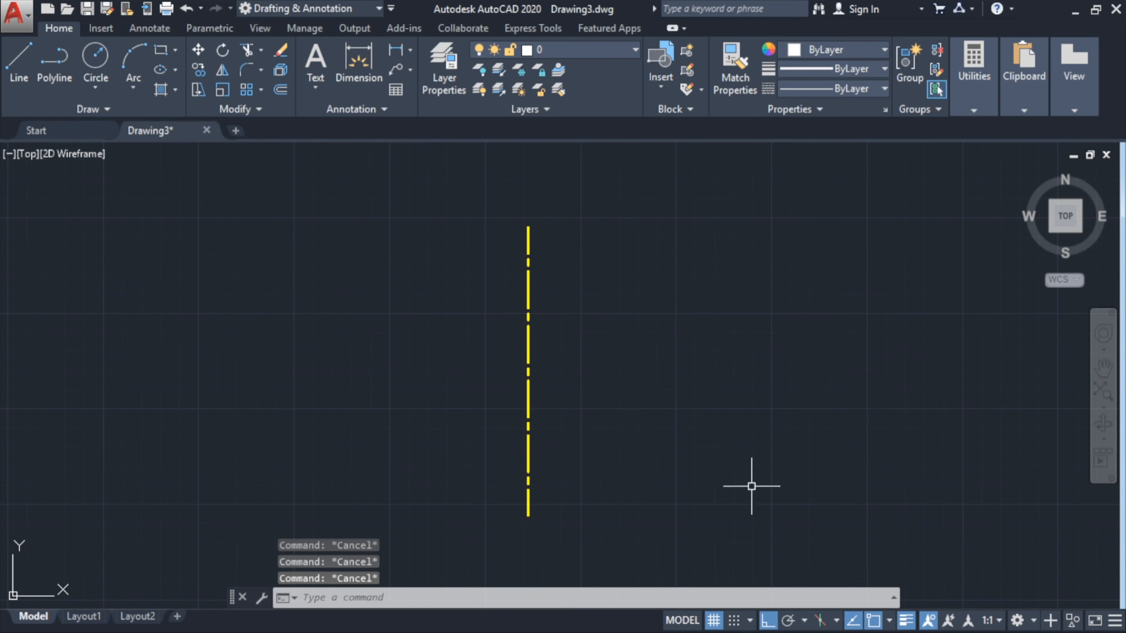
- Check the reference drawing, then start the profile at the centre line's lower end with lines 106 units to the right and 18 units up
left_click(819, 624)
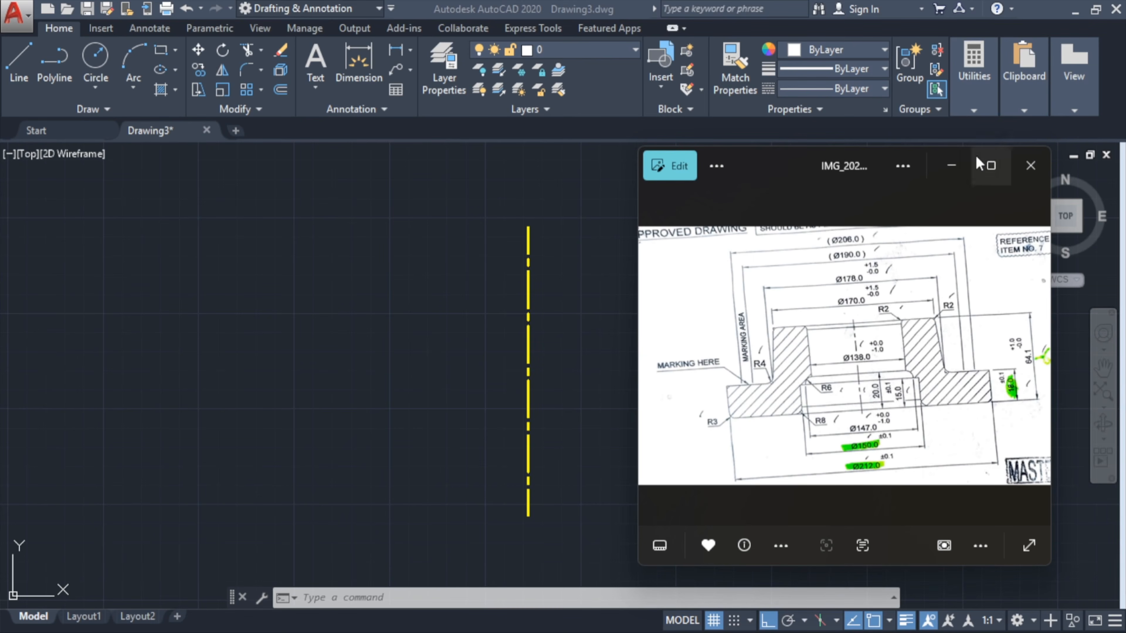
left_click(951, 167)
type("l")
key("Return")
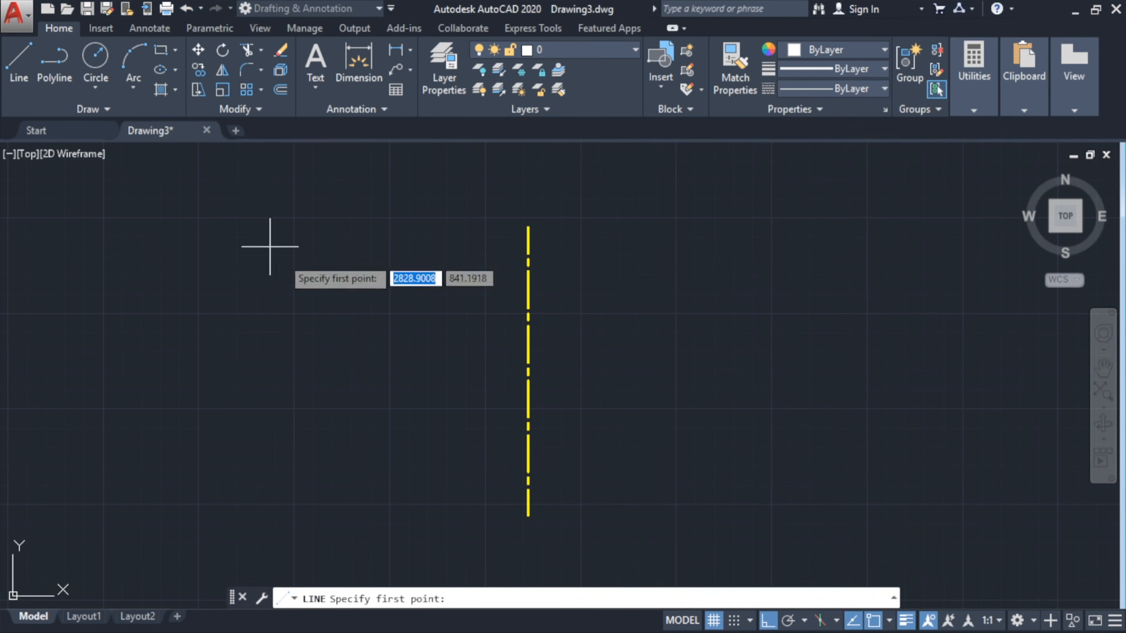
left_click(528, 515)
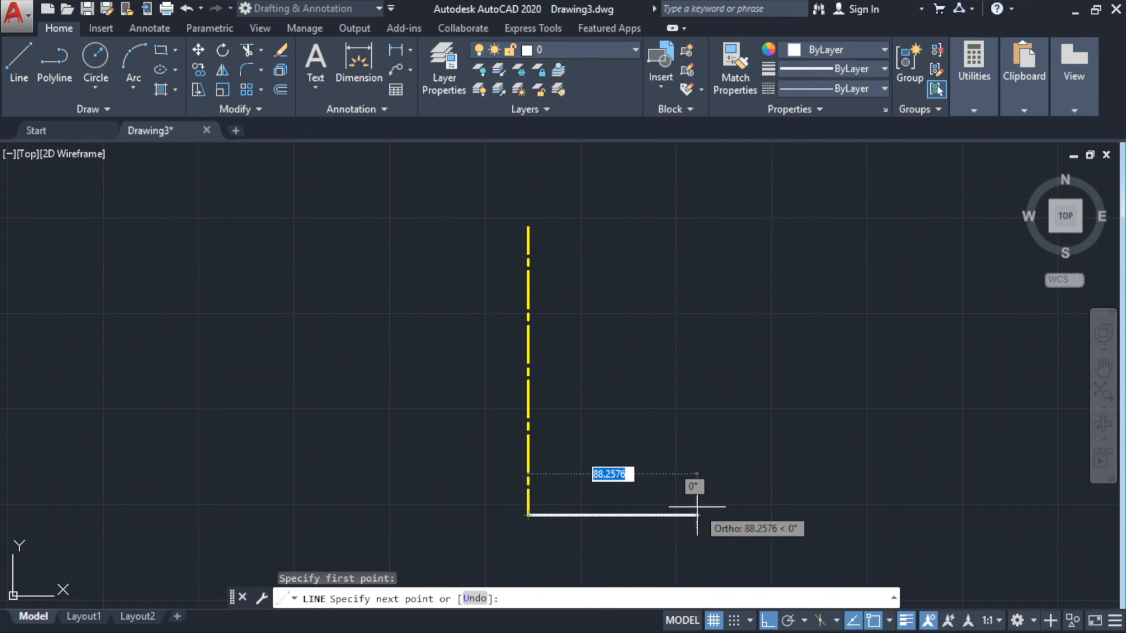
type("106")
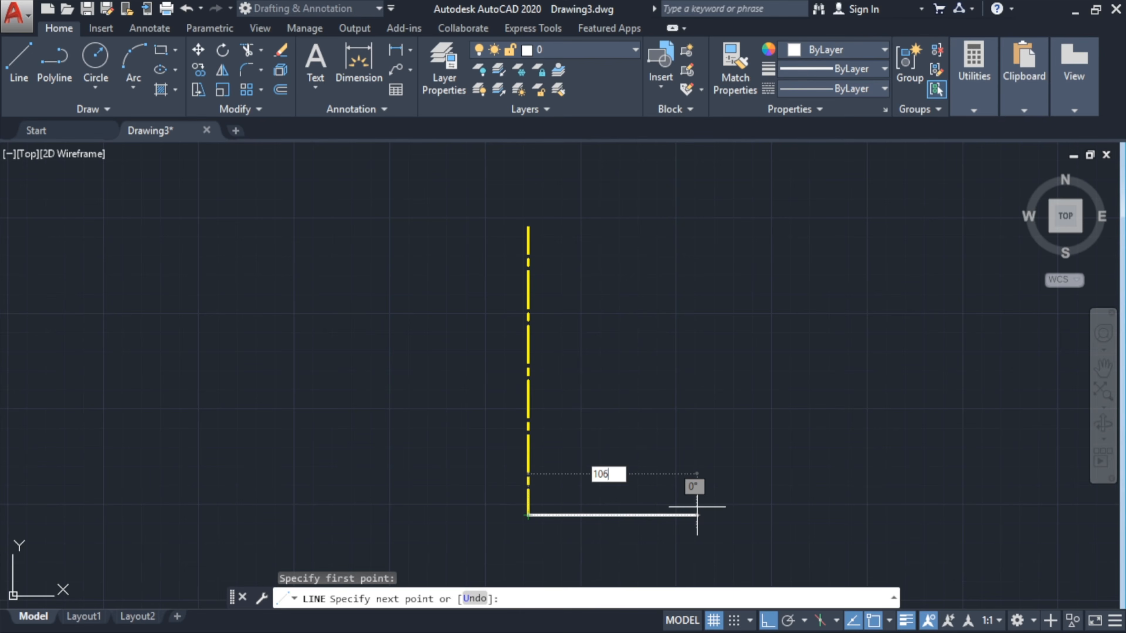
key("Return")
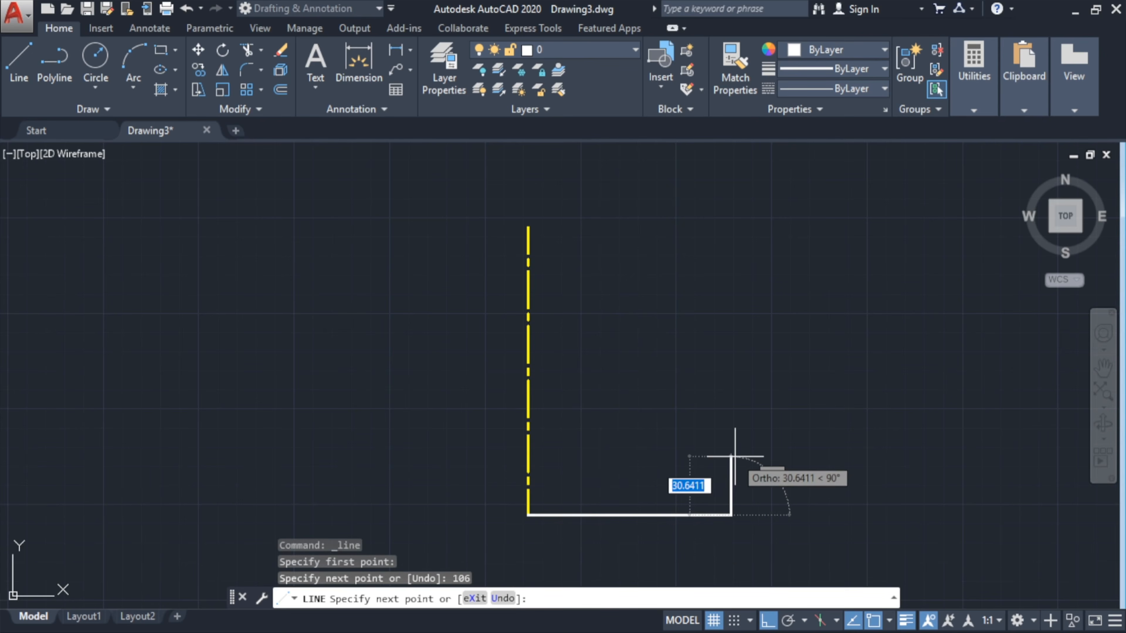
type("18")
key("Return")
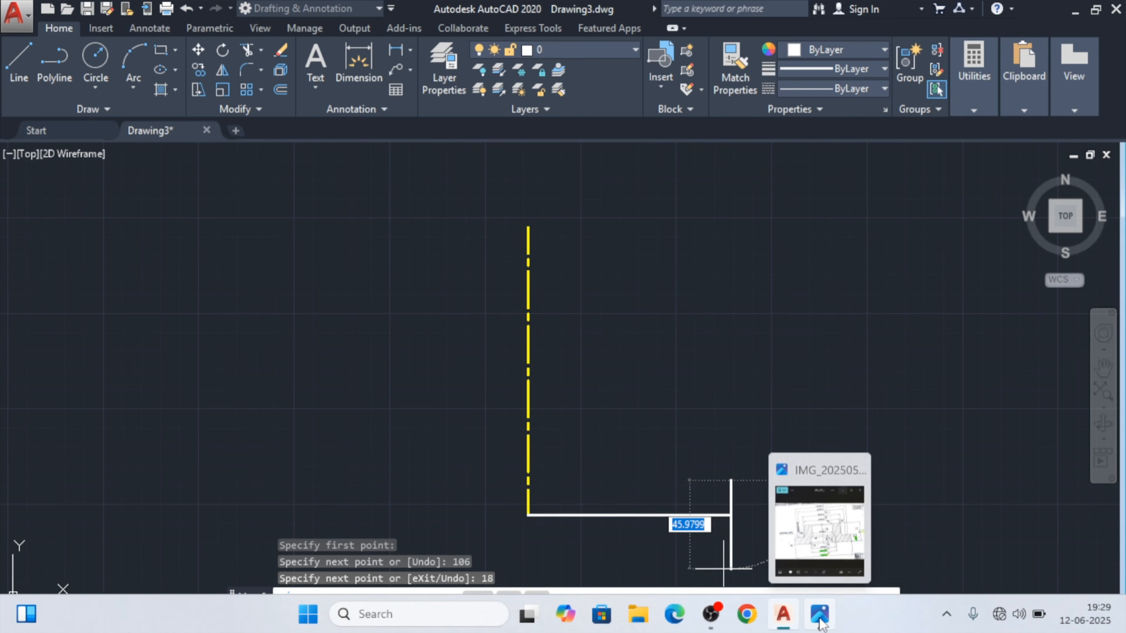
- Consult the reference drawing and continue the profile with a 16.625-unit horizontal line to the left for the flange's upper face
left_click(820, 620)
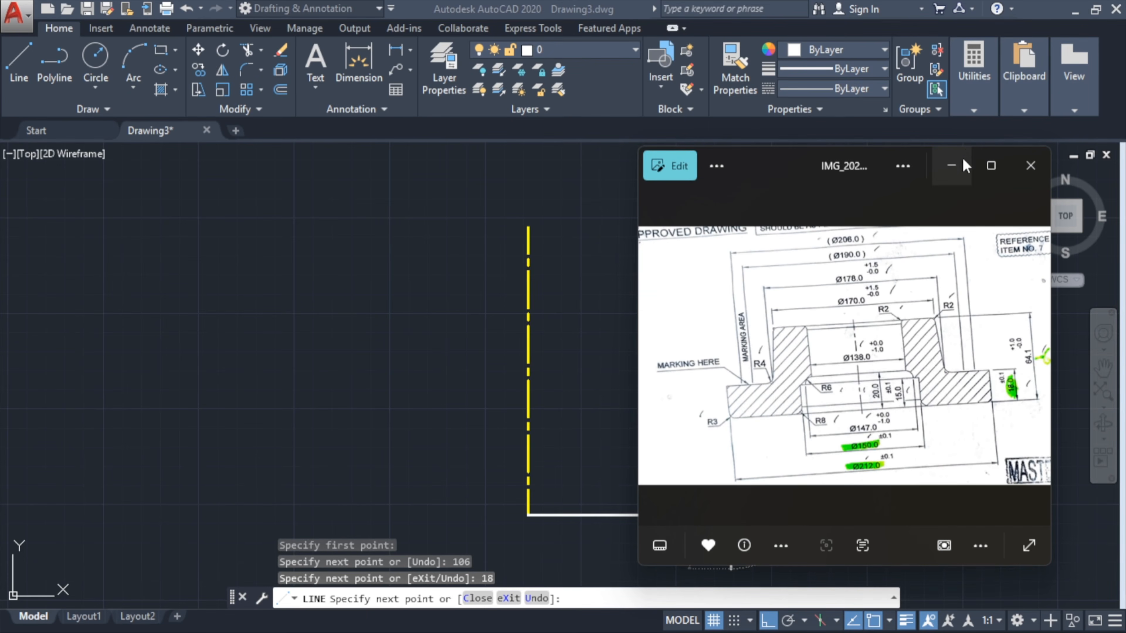
left_click(951, 165)
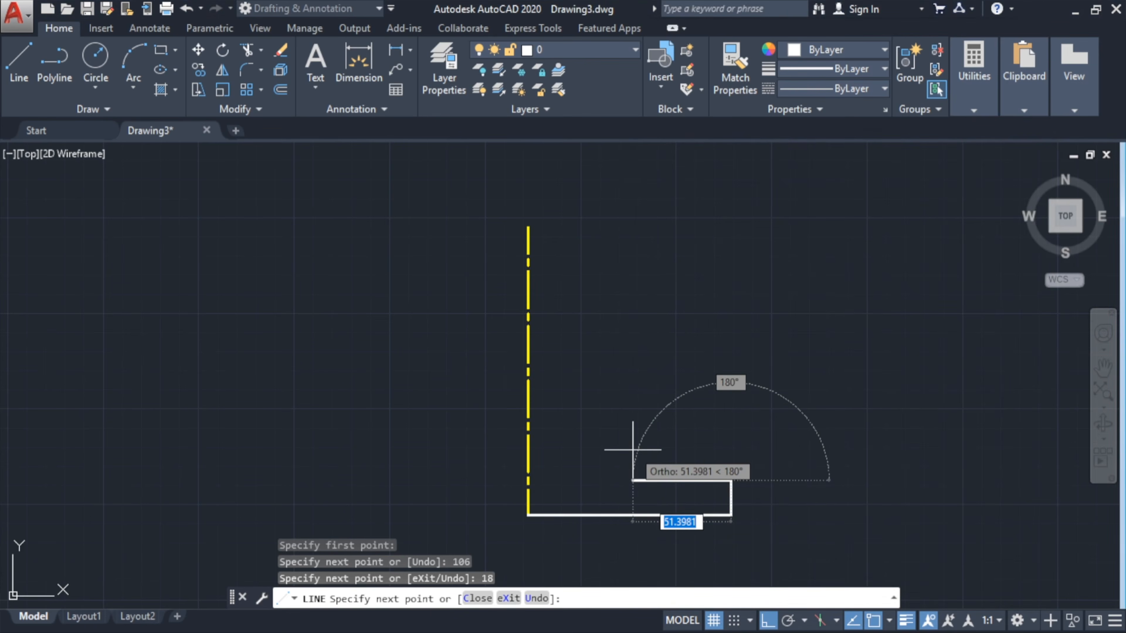
type("16.625")
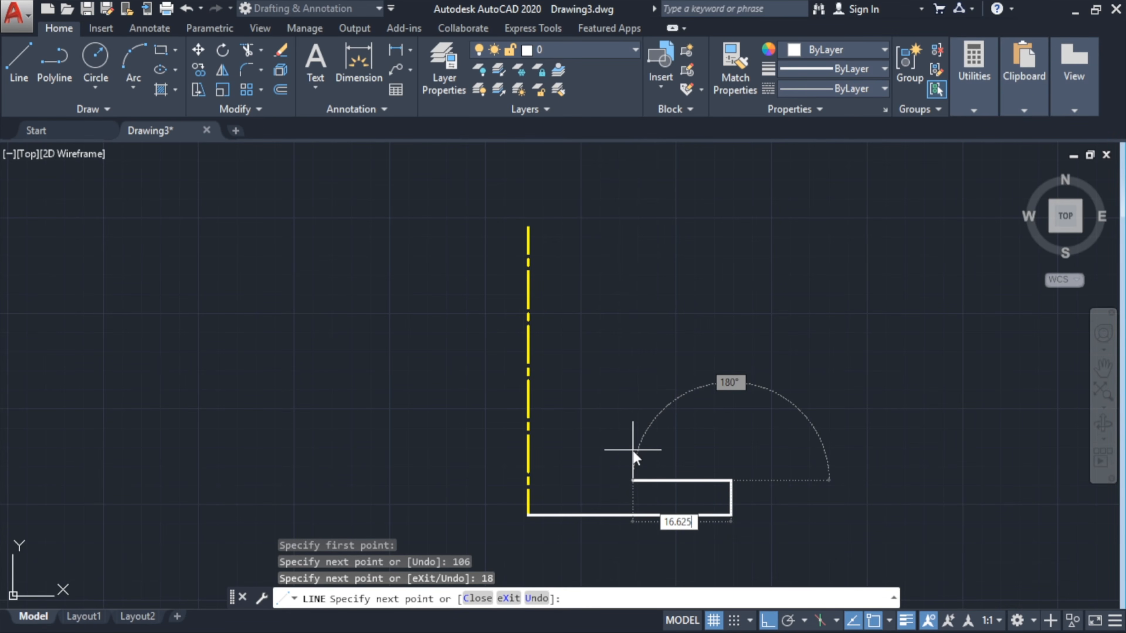
key("Return")
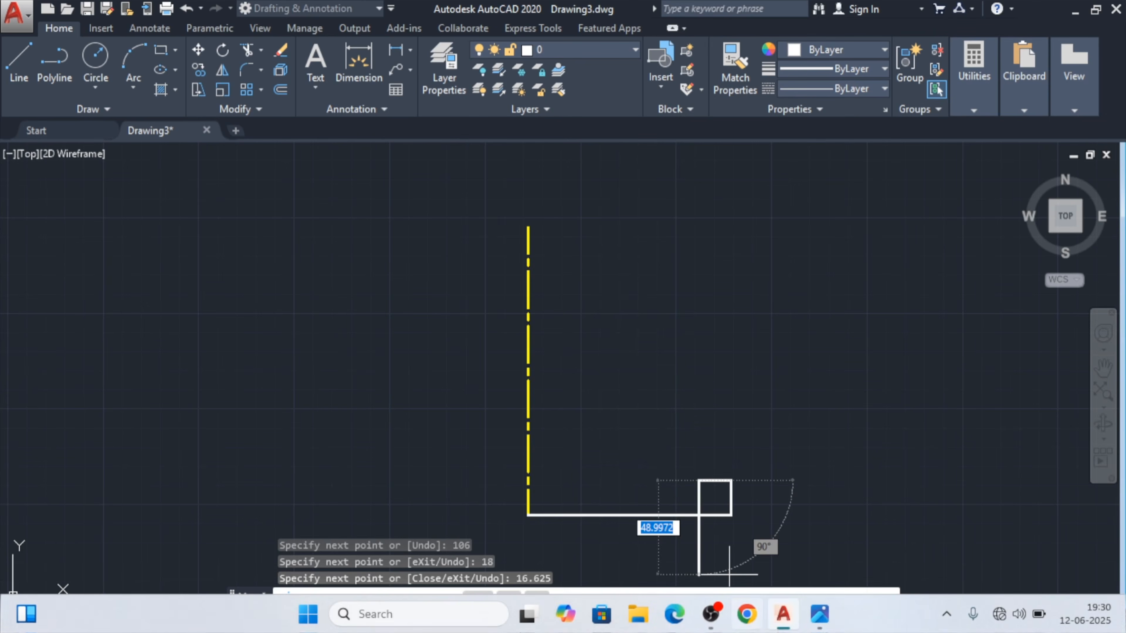
- Check the reference drawing, then continue the profile 46.6 units up and horizontally left to the centre line to finish the outline
left_click(820, 618)
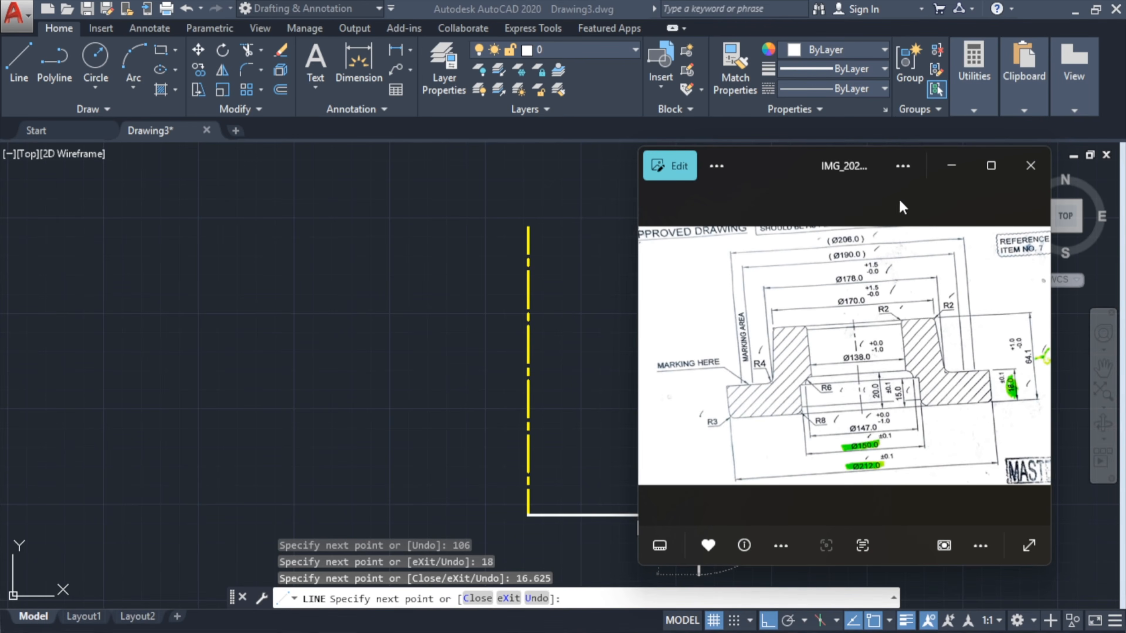
left_click(951, 165)
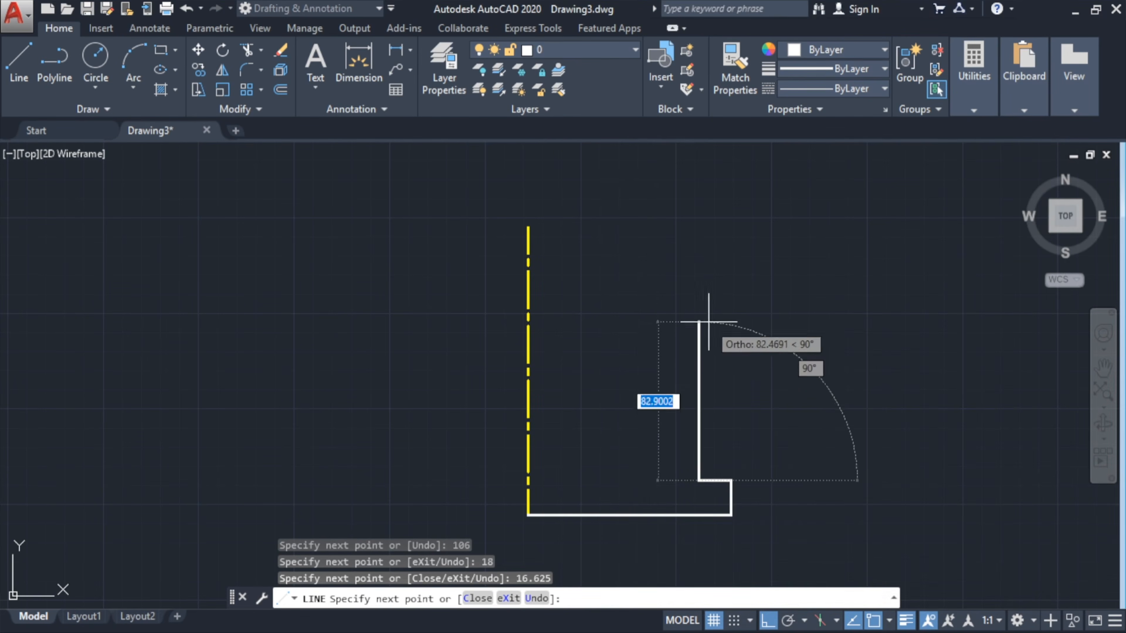
type("46.6")
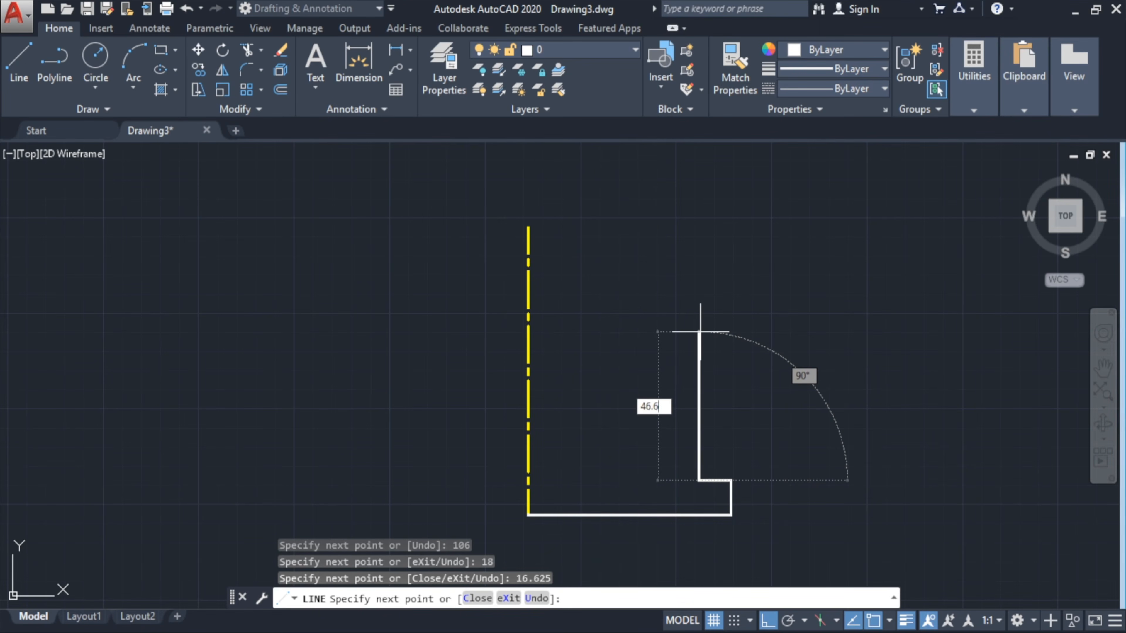
key("Return")
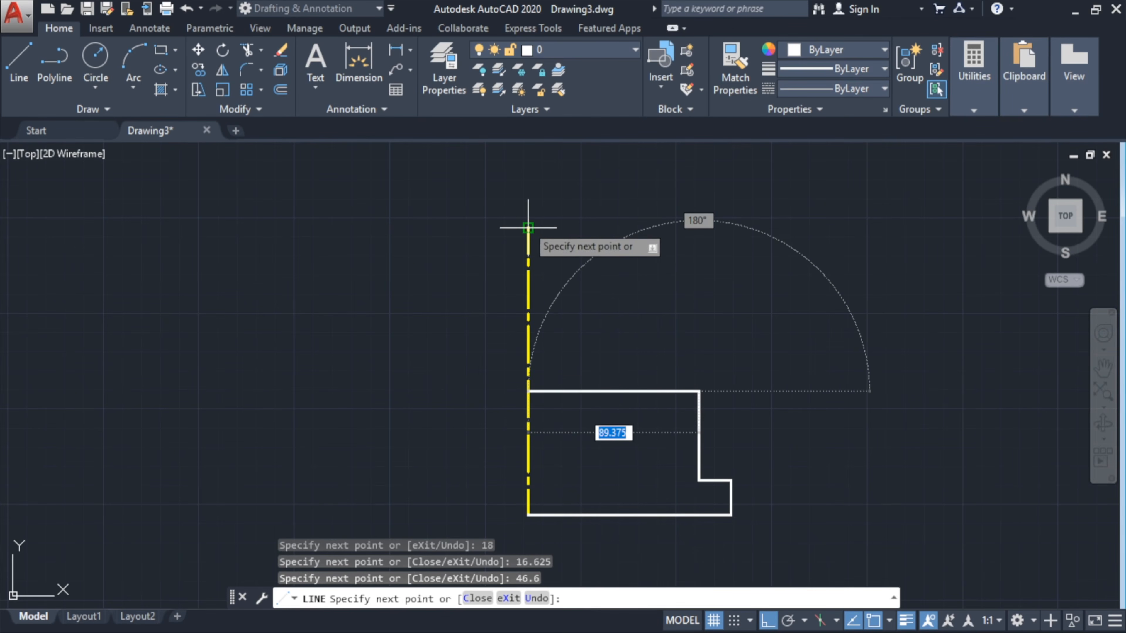
right_click(434, 335)
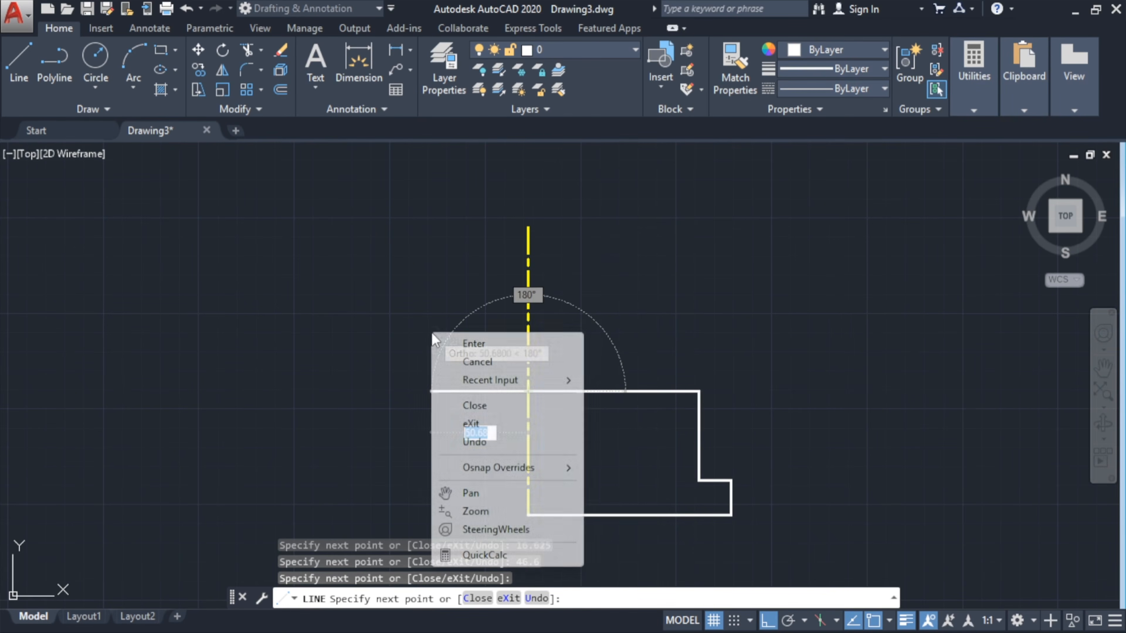
left_click(454, 347)
middle_click_drag(598, 423, 592, 350)
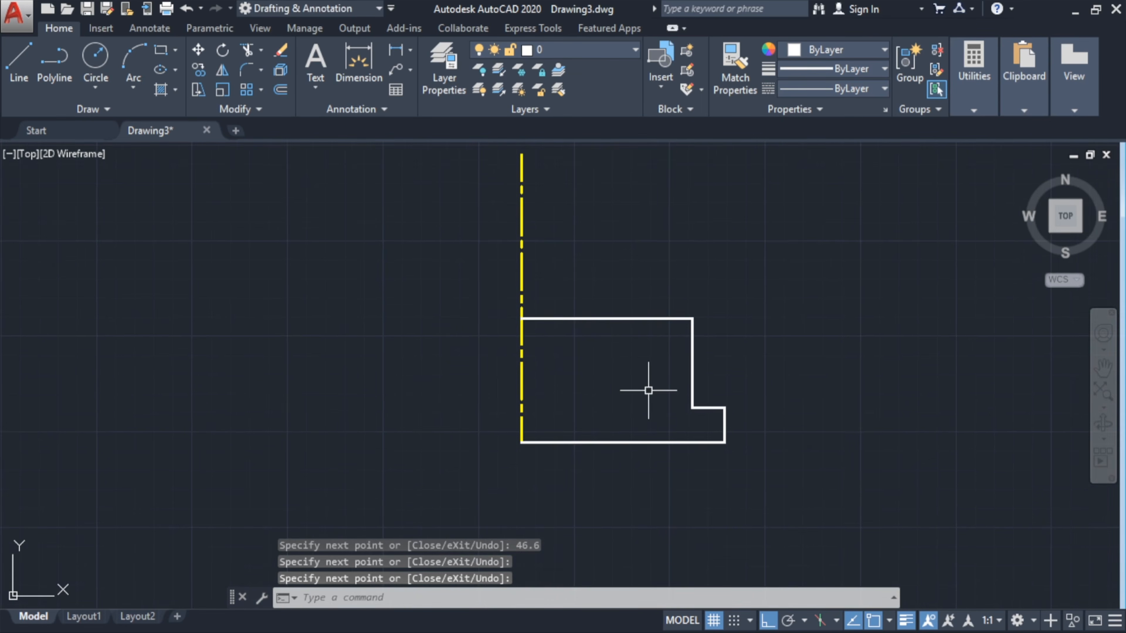
- Consult the reference drawing and draw lines from the profile's upper-right corner 4 units left, then down to the flange's inner corner
mouse_move(754, 631)
left_click(819, 613)
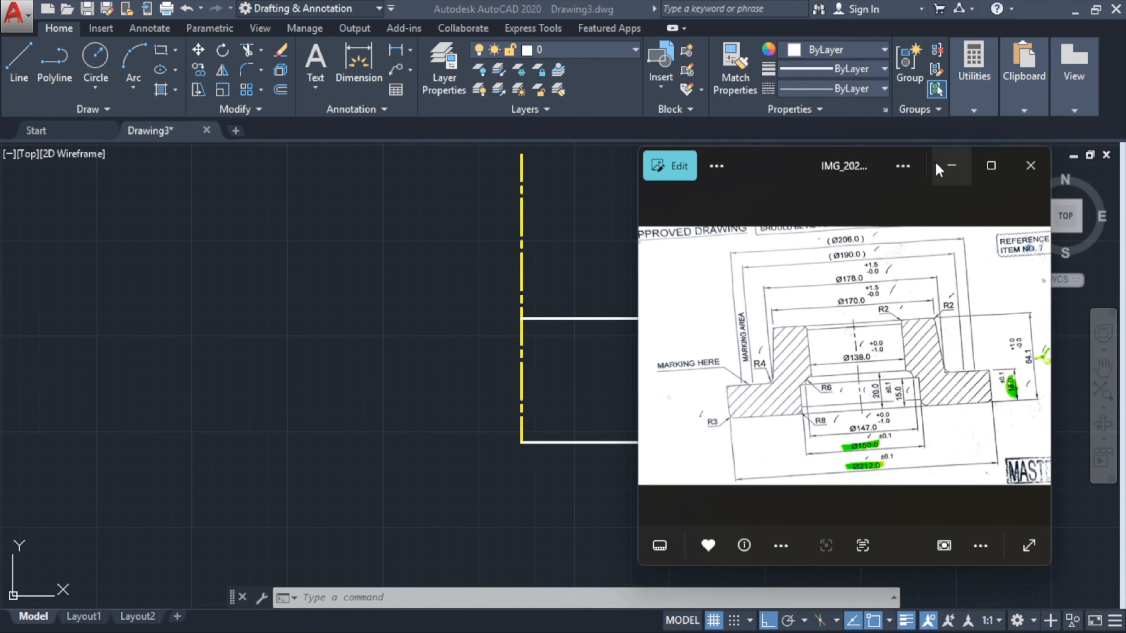
left_click(950, 165)
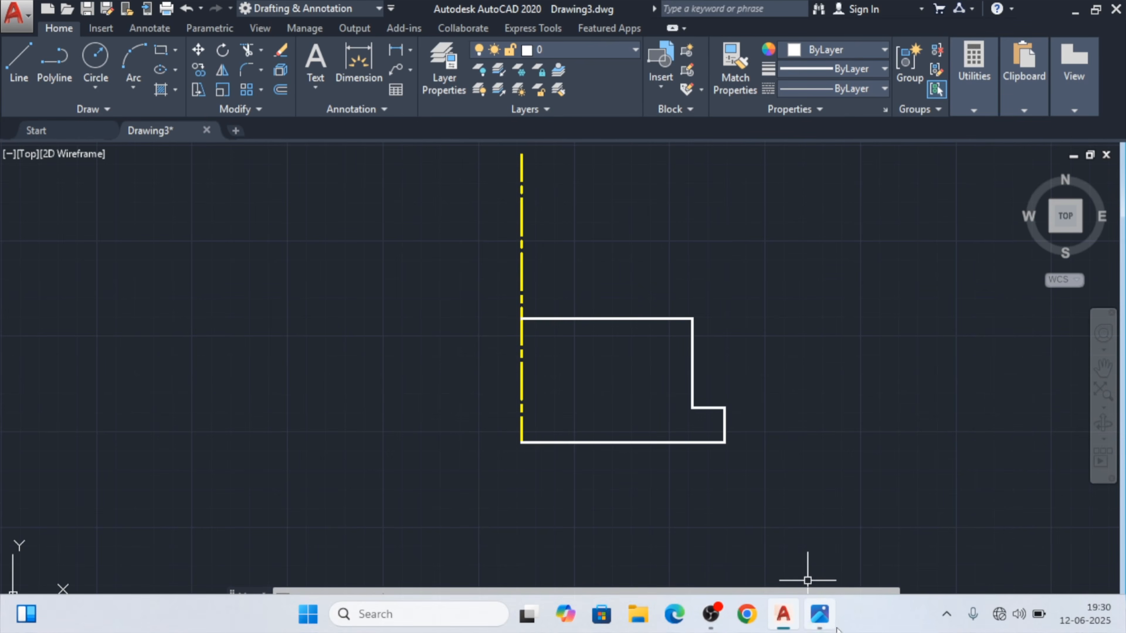
left_click(814, 626)
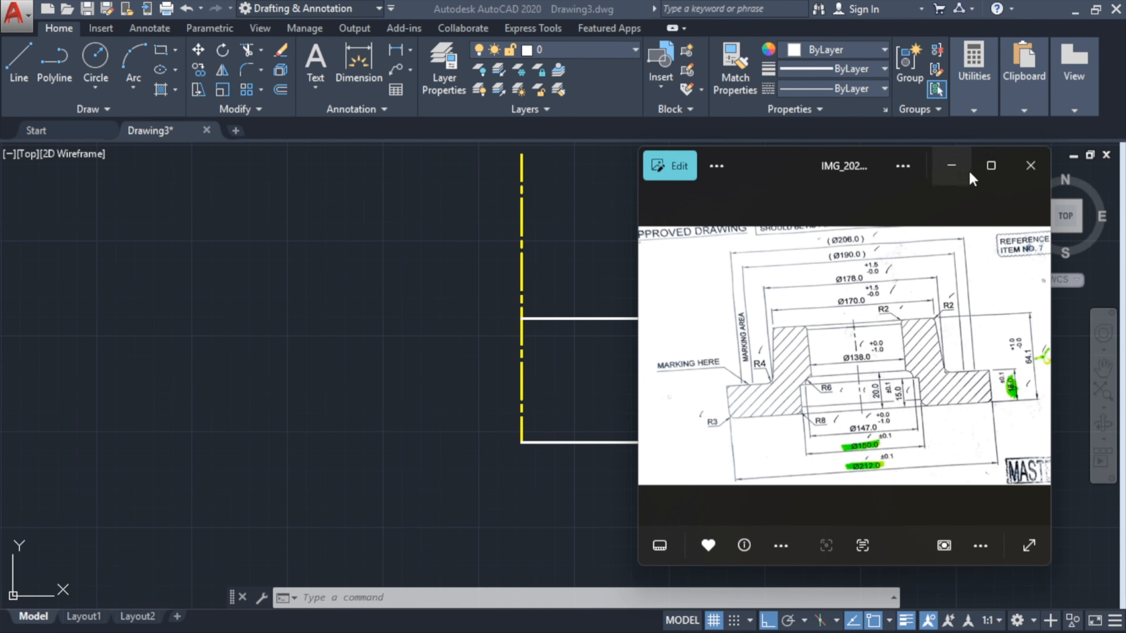
left_click(951, 165)
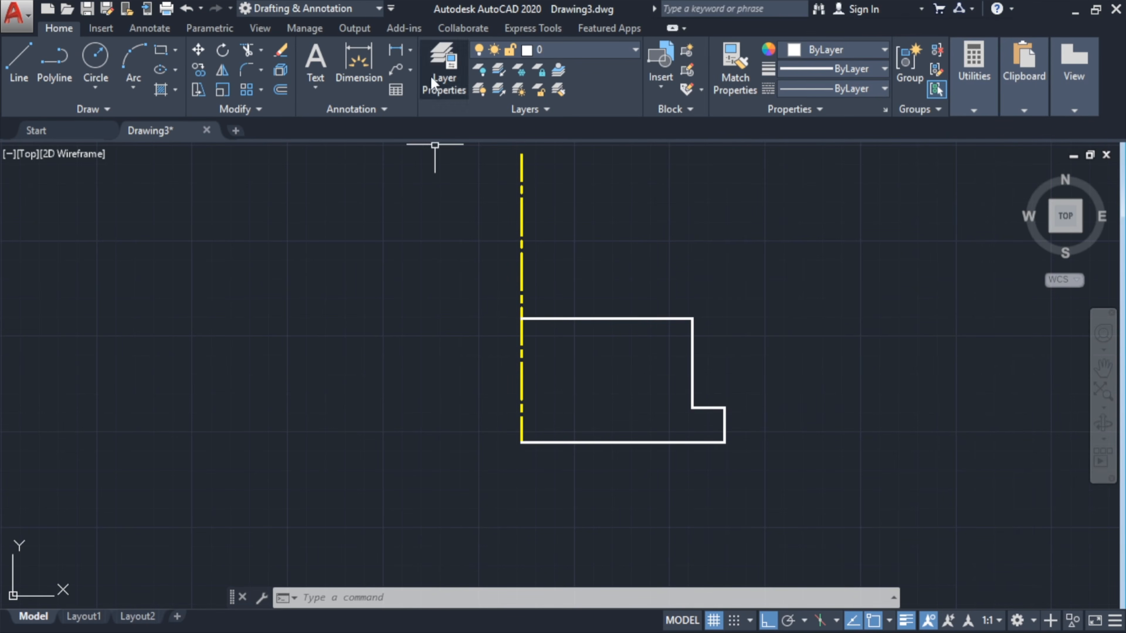
left_click(31, 64)
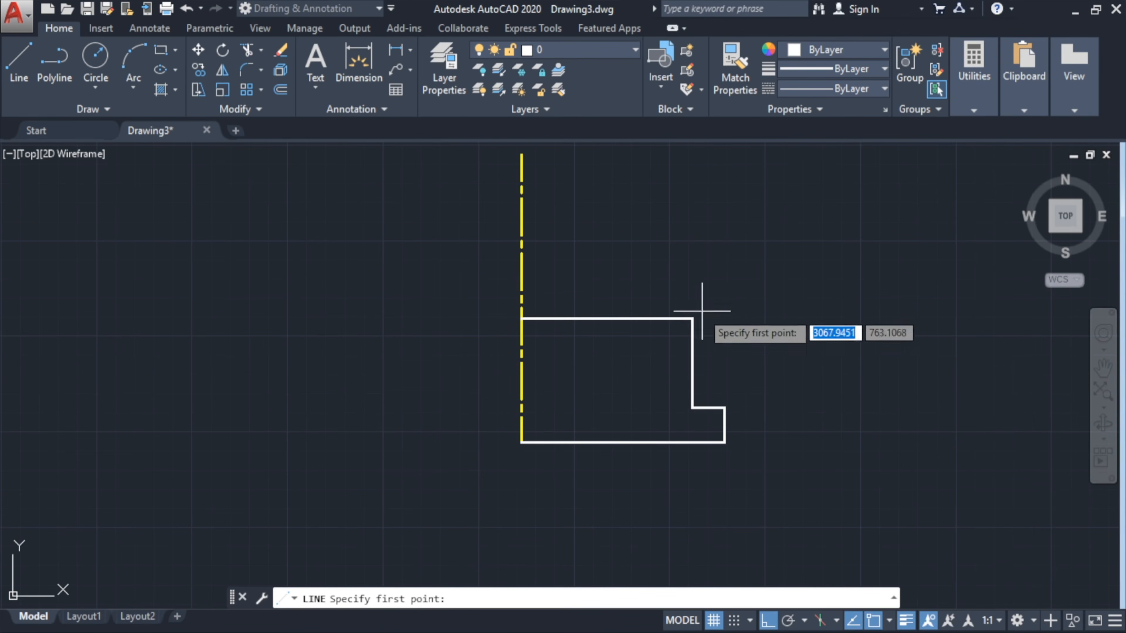
left_click(692, 318)
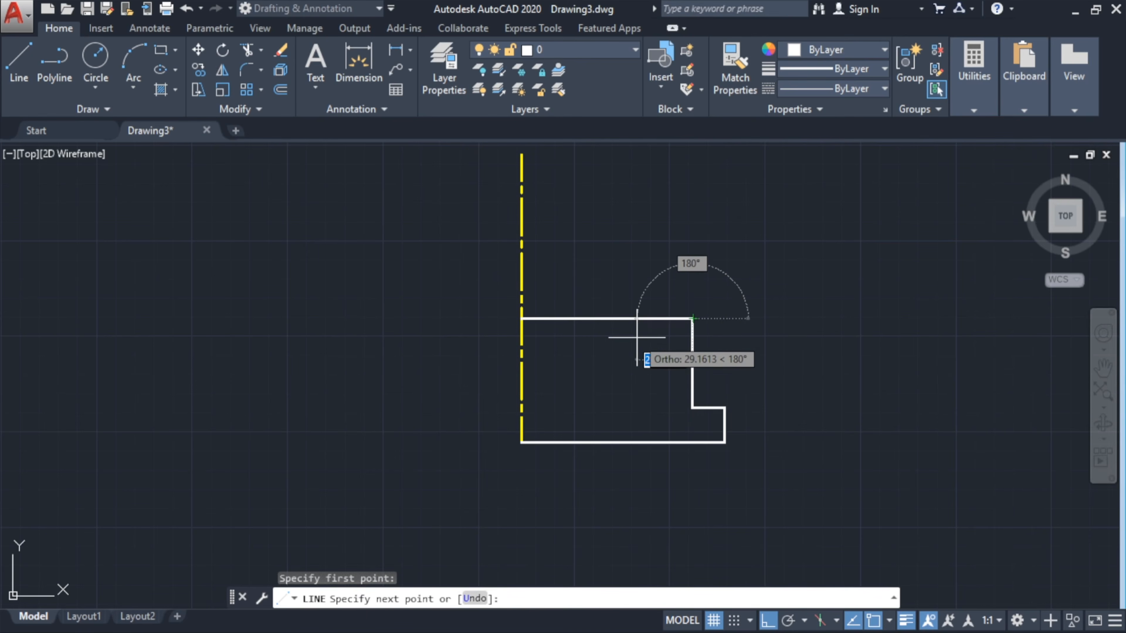
type("4")
key("Return")
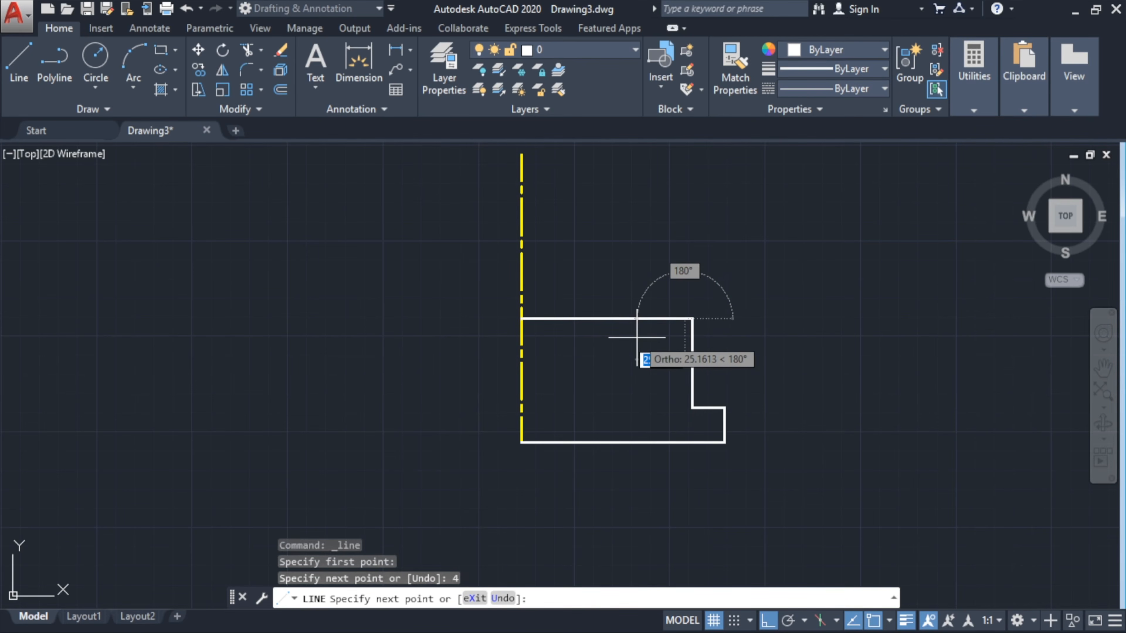
left_click(692, 407)
right_click(727, 326)
left_click(748, 342)
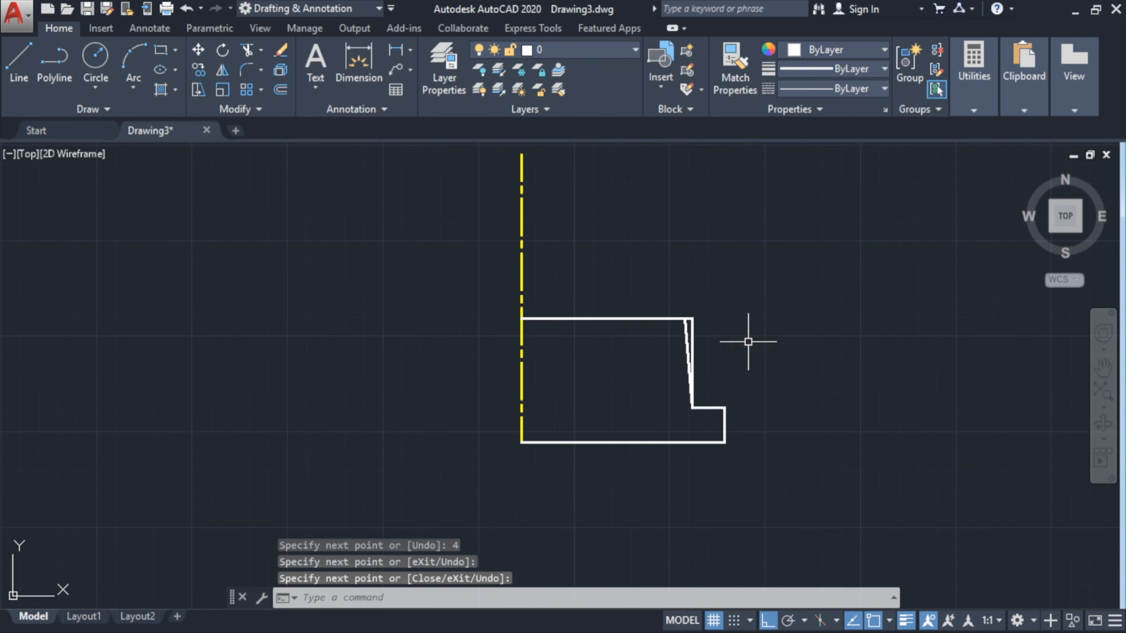
- Erase the vertical wall line beside the slanted one and try to trim the top edge's overhang
left_click(692, 330)
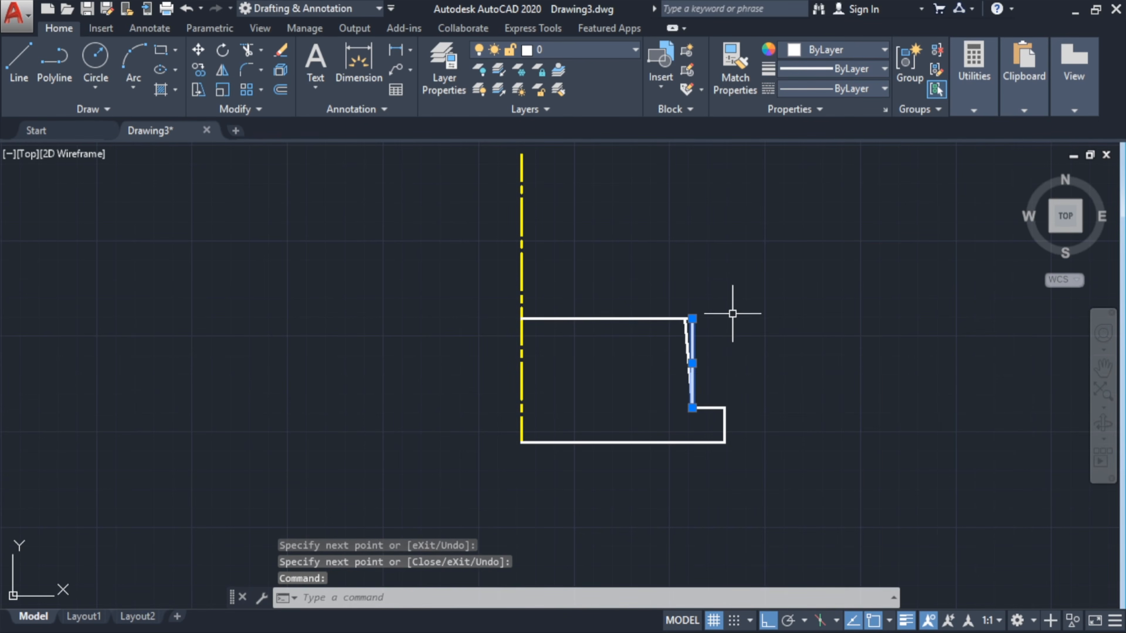
key("Delete")
type("T")
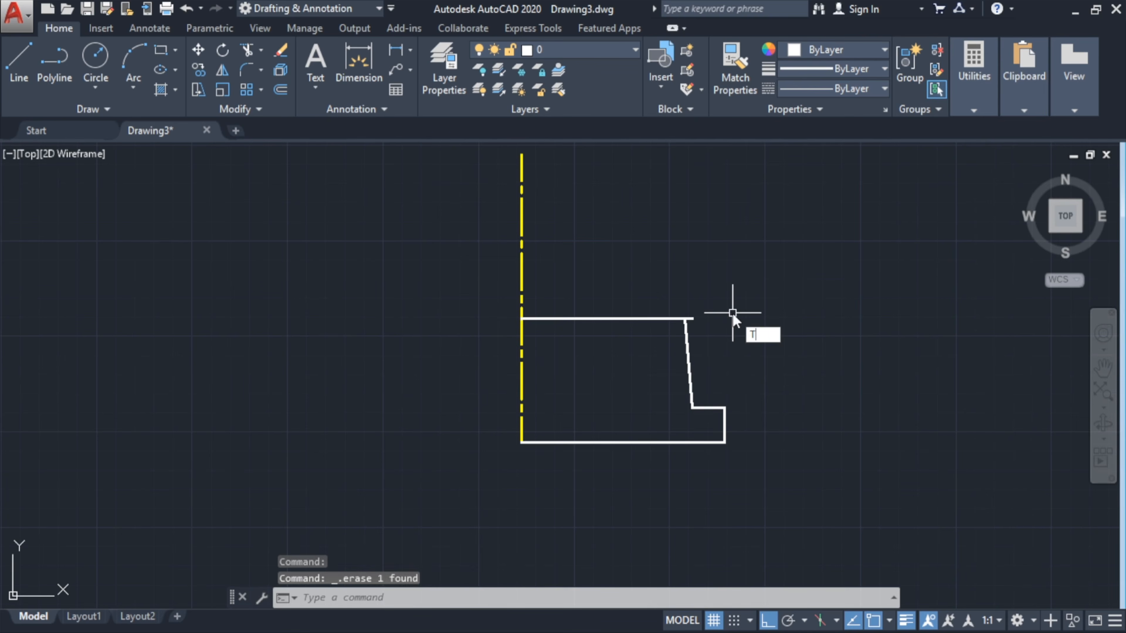
type("R")
key("Return")
key("Return")
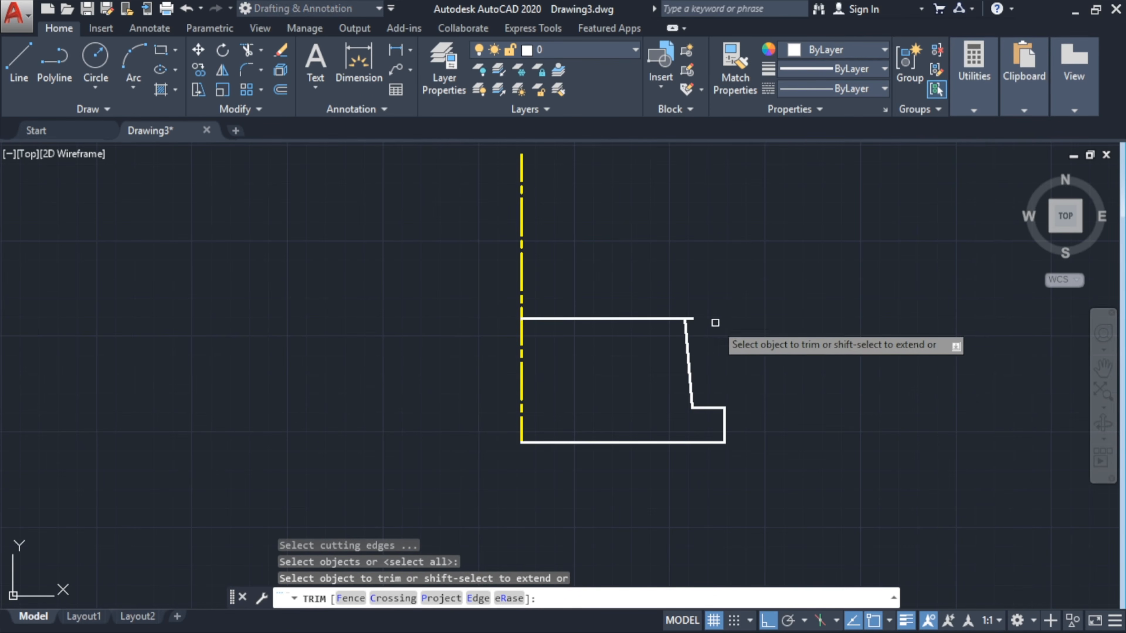
left_click(692, 319)
scroll(686, 321, "up", 4)
key("Return")
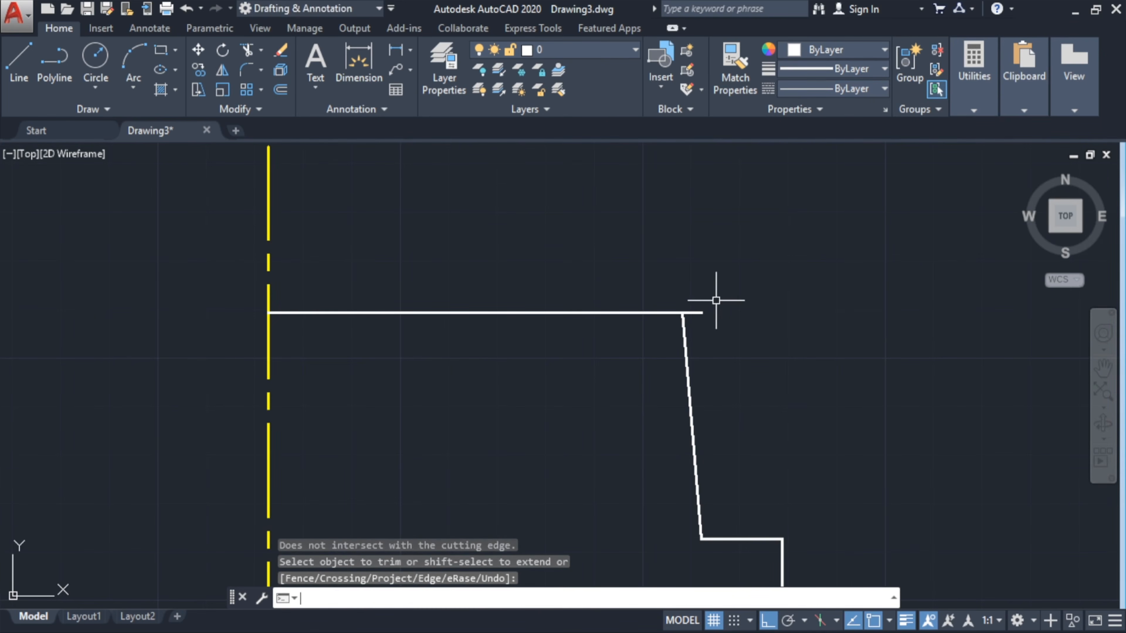
- Abandon the trim and erase the short 4-unit line overlapping the right end of the top edge
type("tr")
key("Return")
key("Return")
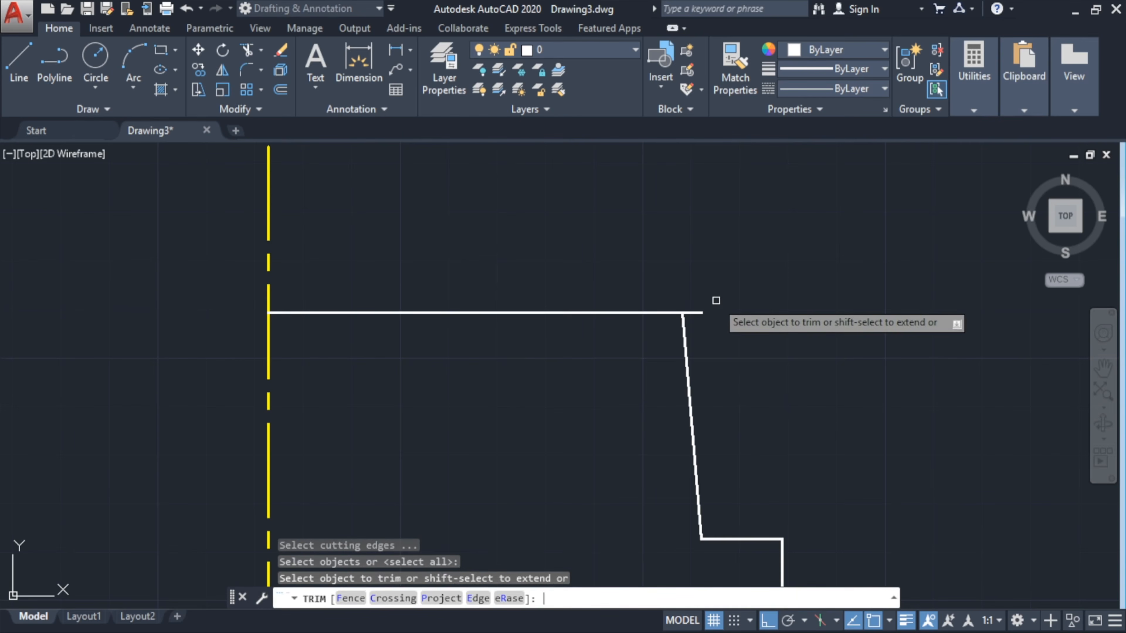
key("Escape")
left_click(700, 314)
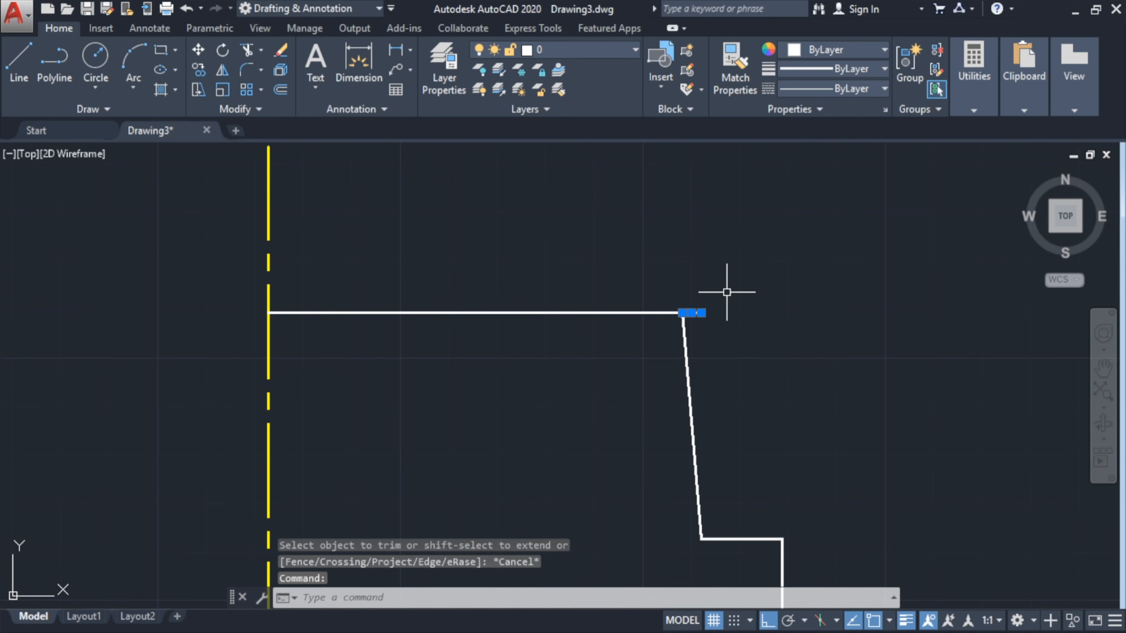
key("Delete")
- Trim the top edge's overhang beyond the slanted wall
type("tr")
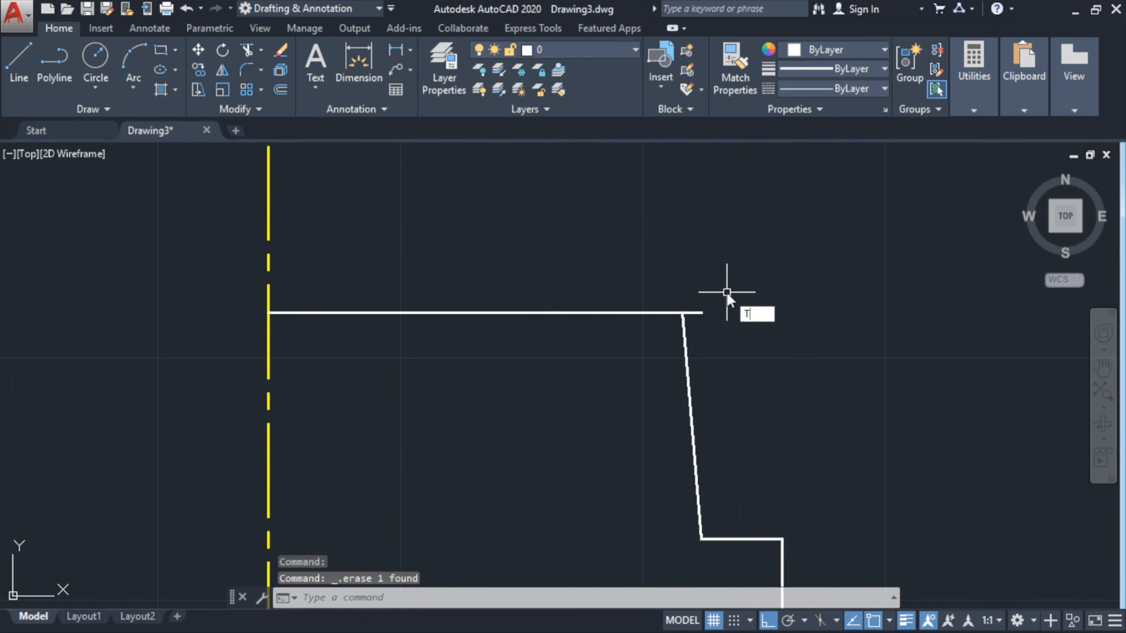
key("Return")
key("Return")
left_click(697, 313)
key("Escape")
key("Escape")
key("Escape")
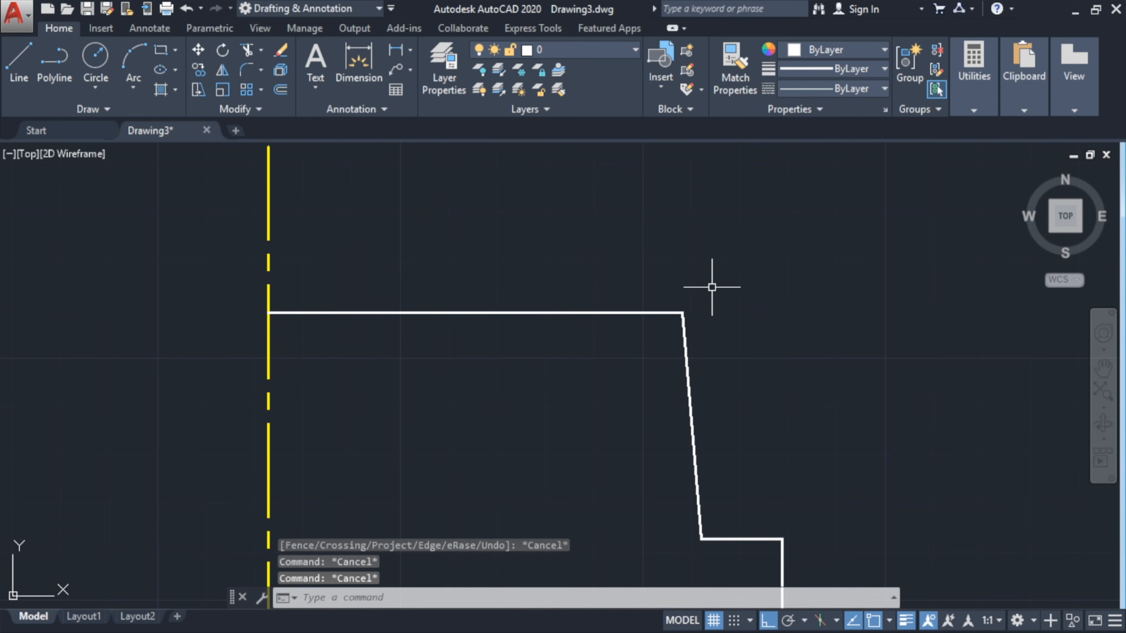
- Consult the reference drawing, then start a line 75 units right of the centre line's lower end and draw it 15 units up
scroll(602, 355, "down", 2)
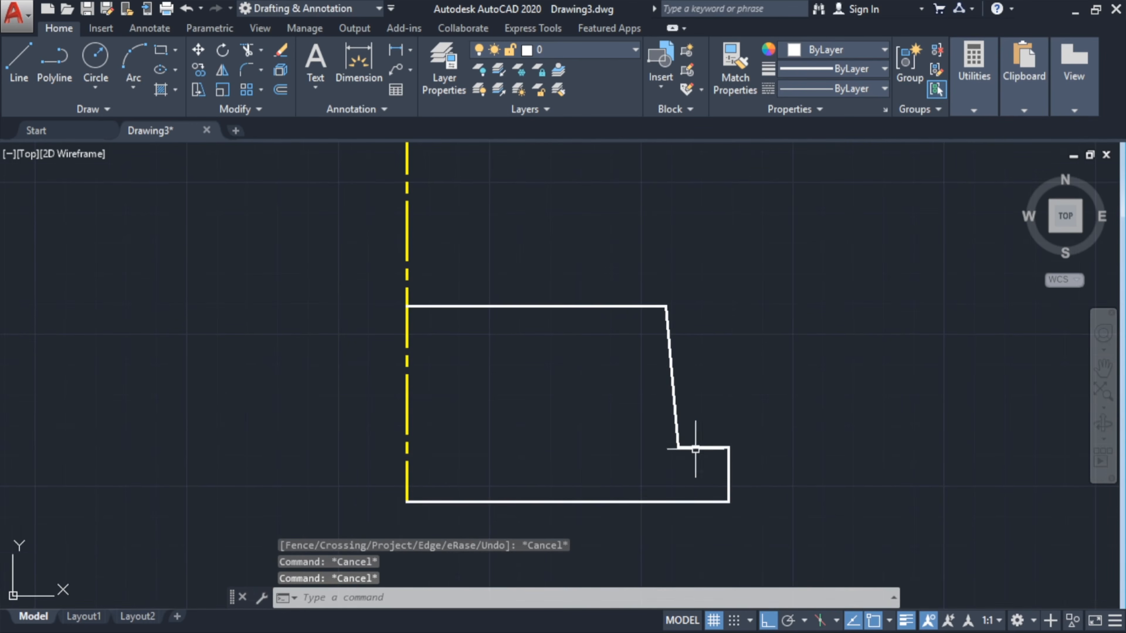
left_click(823, 619)
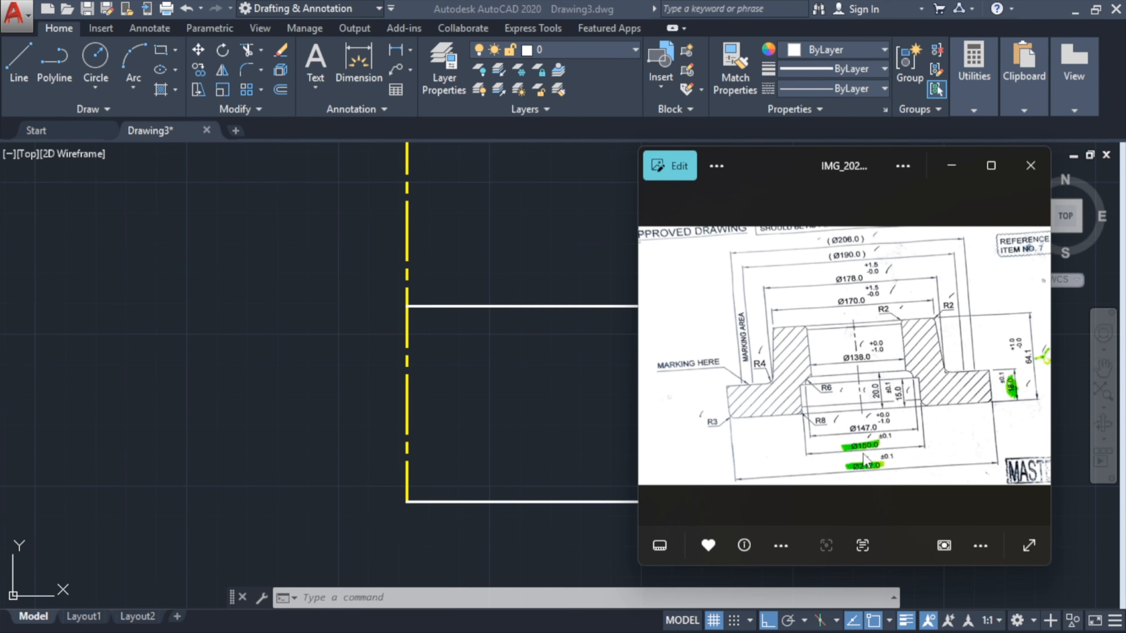
left_click(948, 168)
left_click(18, 60)
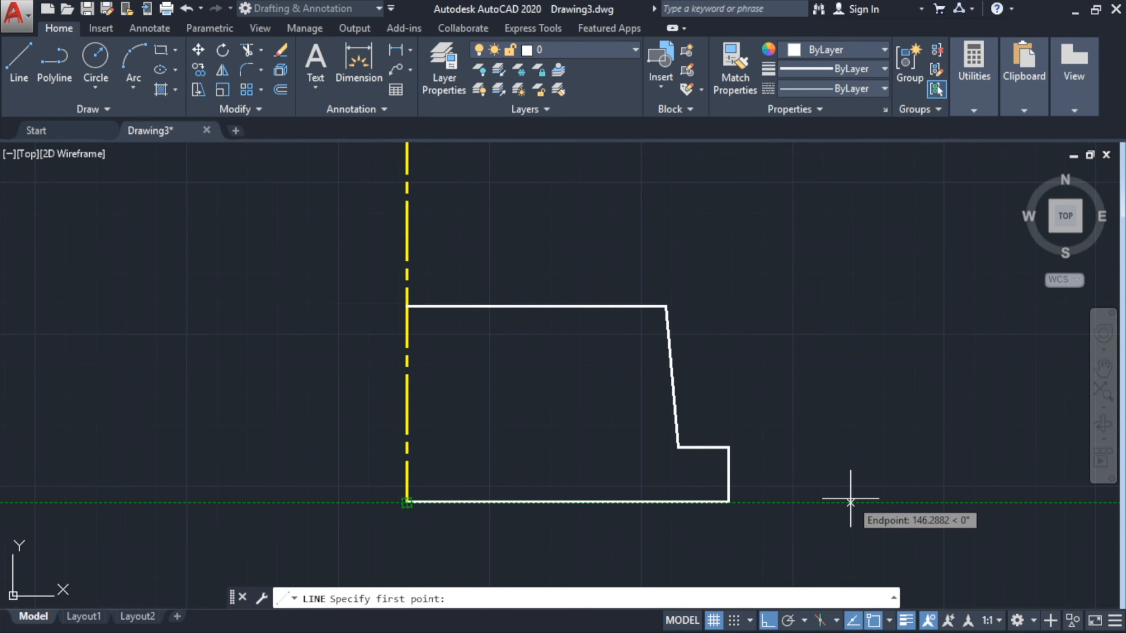
type("75")
key("Return")
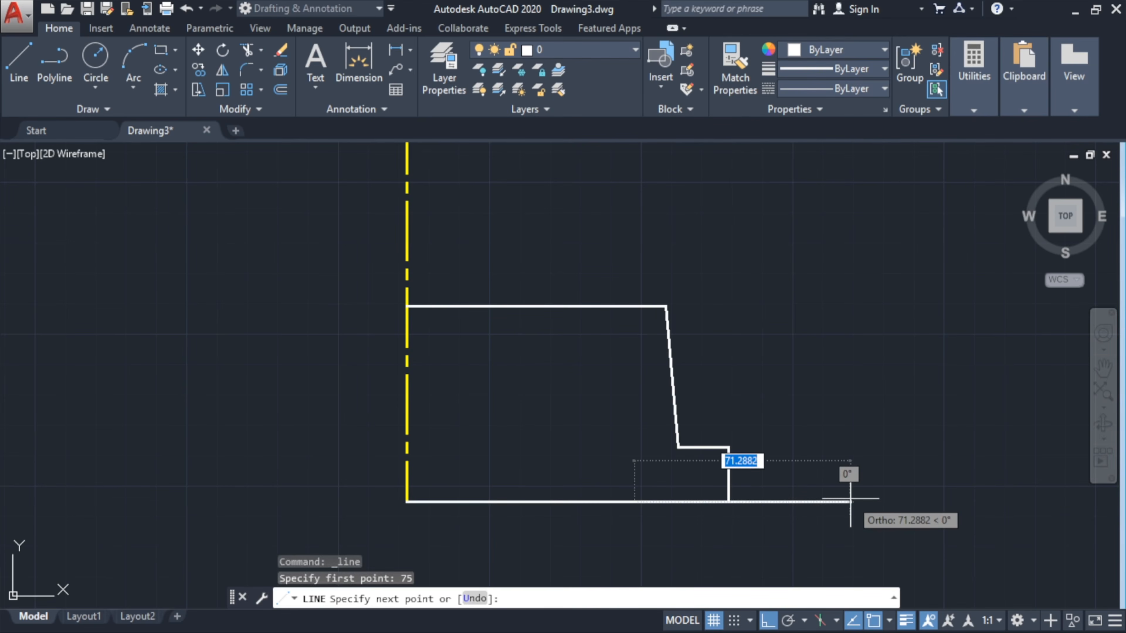
type("15")
key("Return")
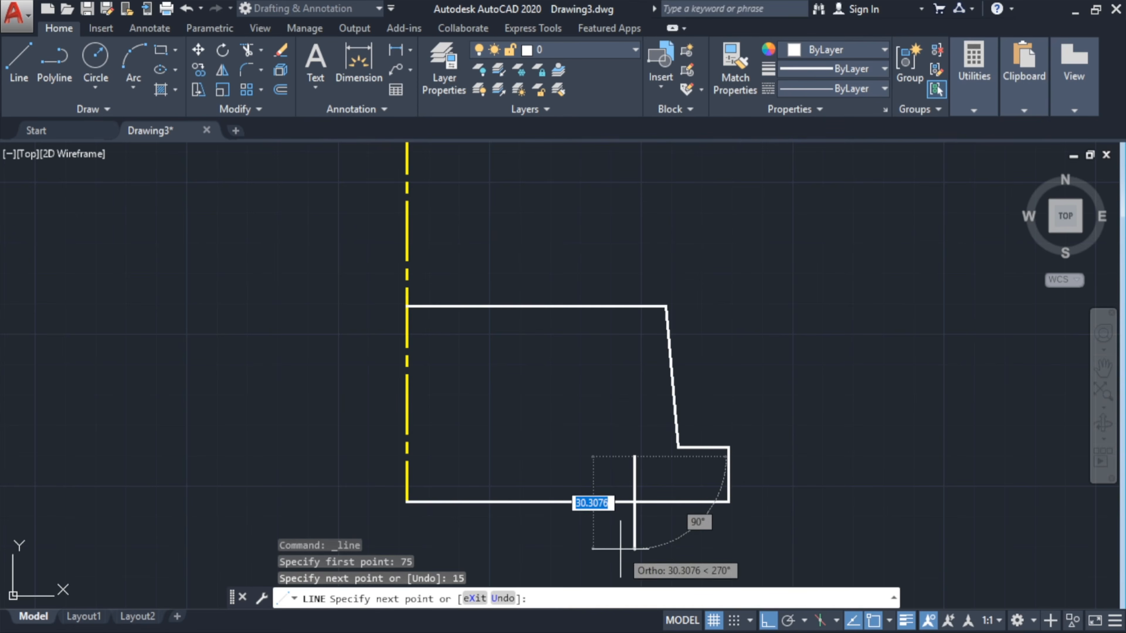
- Check the reference drawing and continue the inner step with lines 6.25 units to the left and 5 units up
mouse_move(665, 631)
left_click(820, 615)
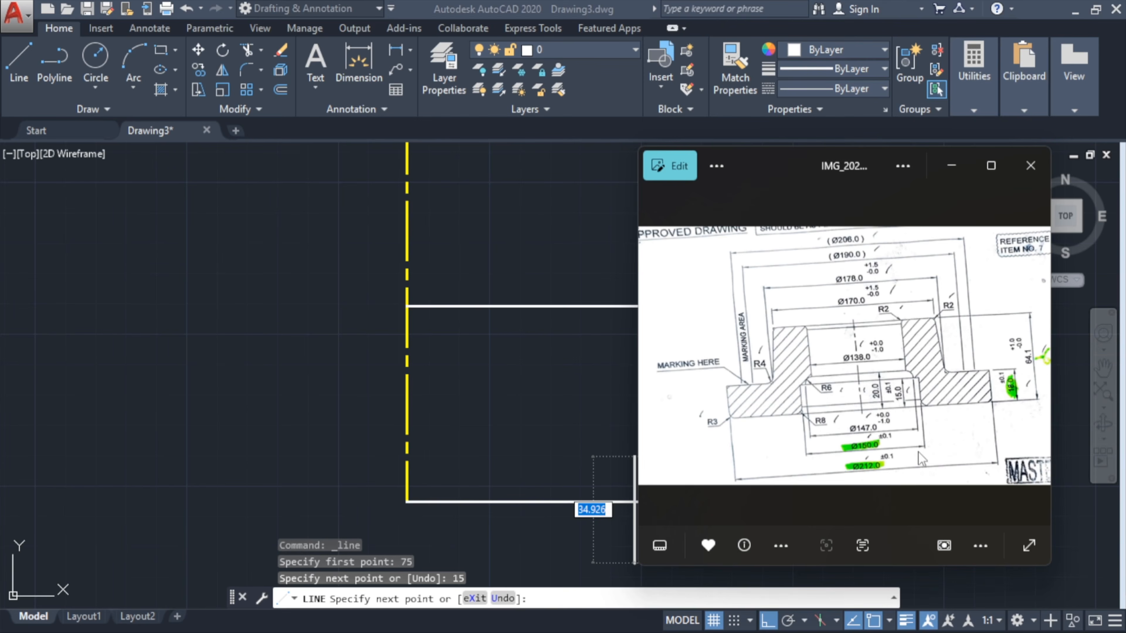
left_click(942, 165)
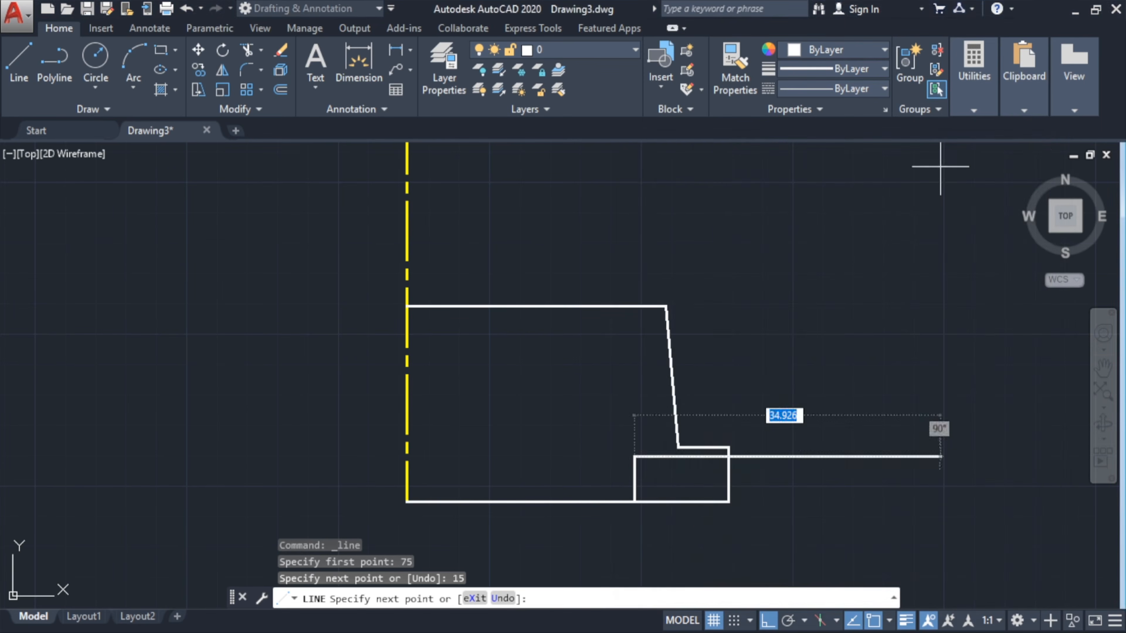
type("6.2")
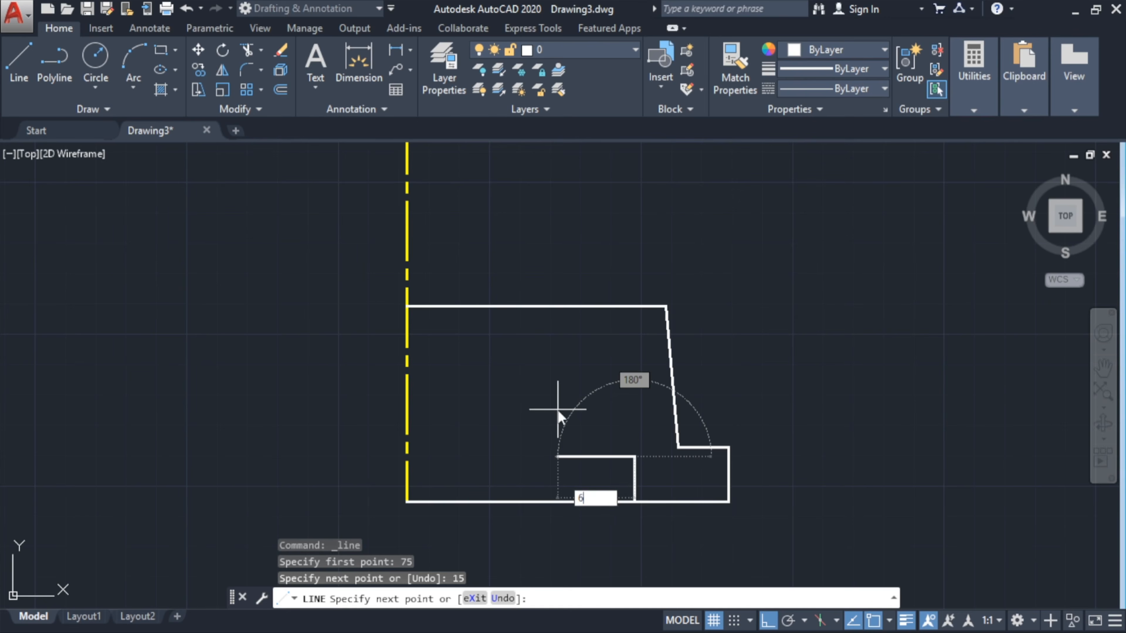
type("5")
key("Return")
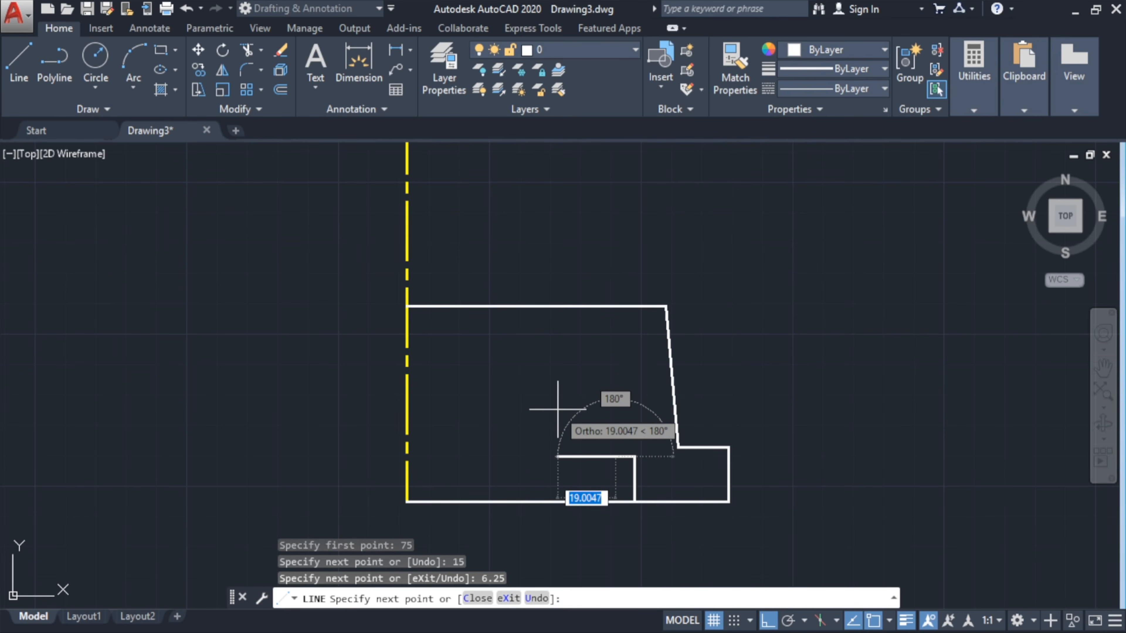
left_click(615, 412)
type("5")
key("Return")
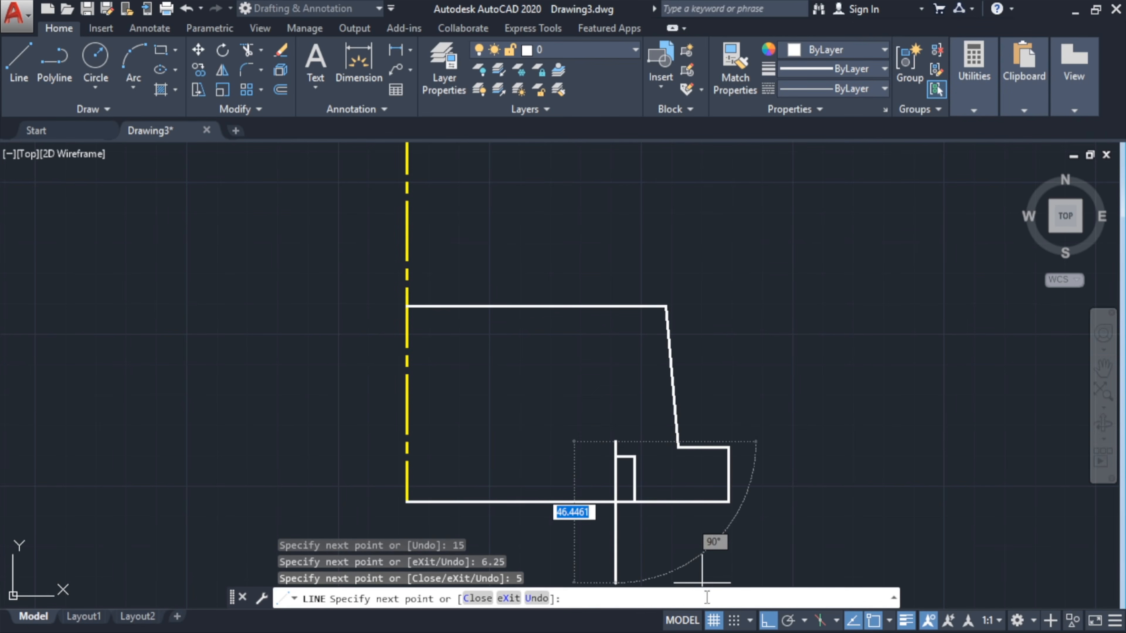
- Check the bore dimensions on the reference drawing and end the inner line chain
mouse_move(743, 630)
left_click(819, 613)
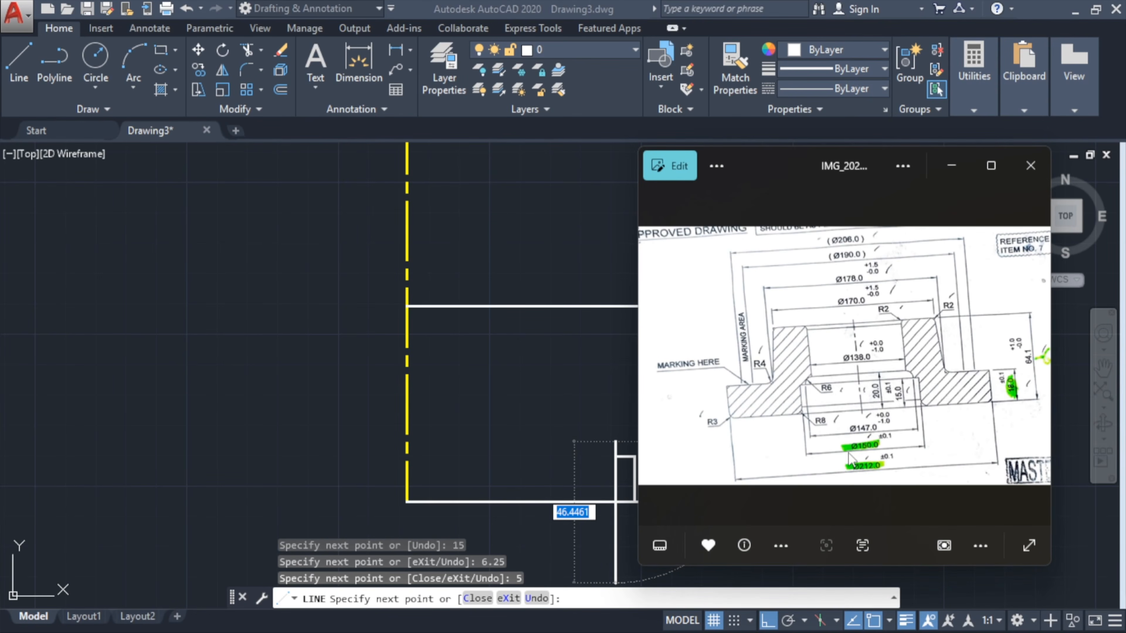
key("Escape")
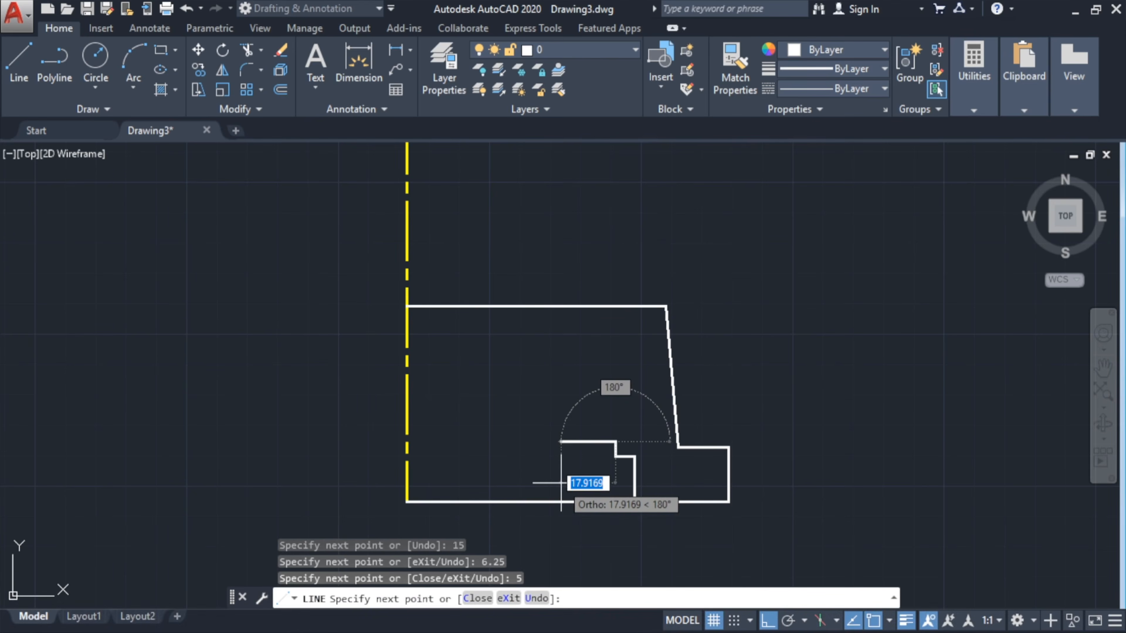
key("Escape")
key("Escape")
key("Escape")
- Delete the short horizontal and vertical lines of the inner step above the 15-unit vertical line
scroll(616, 452, "up", 2)
left_click(614, 457)
left_click(611, 443)
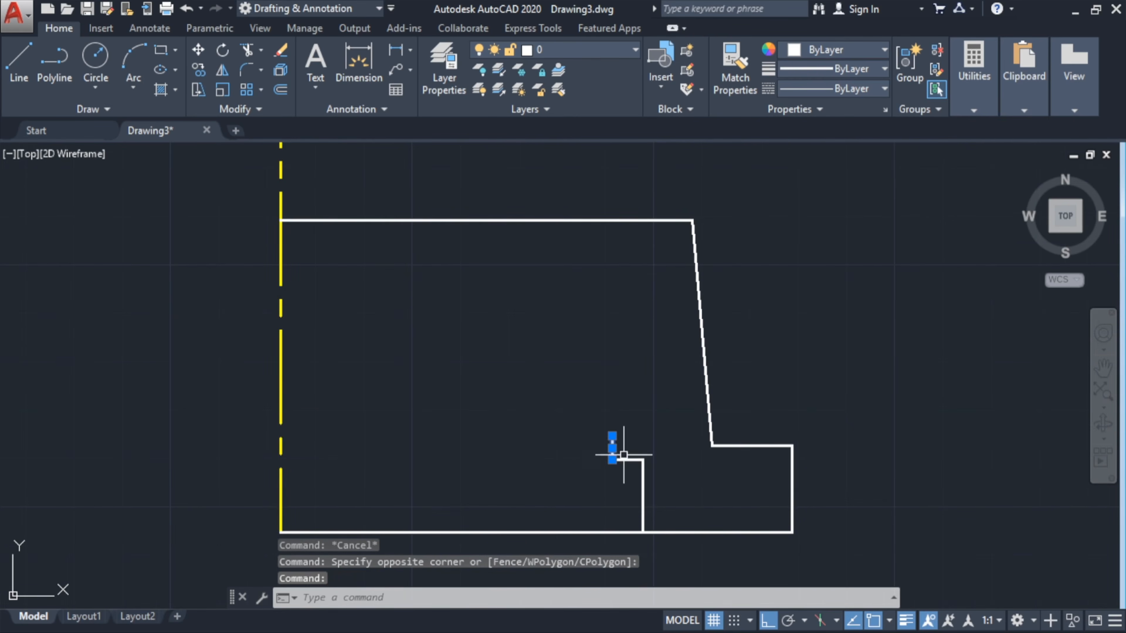
left_click(625, 459)
key("Delete")
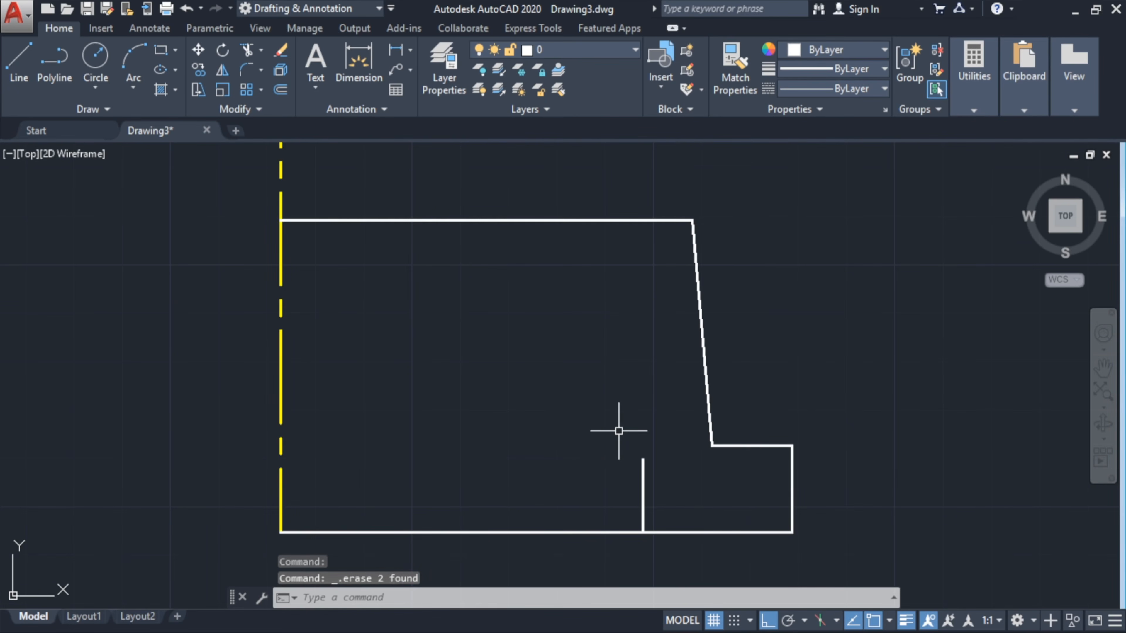
- Check the bore diameters on the reference drawing, then draw lines from the 15-unit vertical's upper end 1.75 units left and 5 units up
left_click(1075, 8)
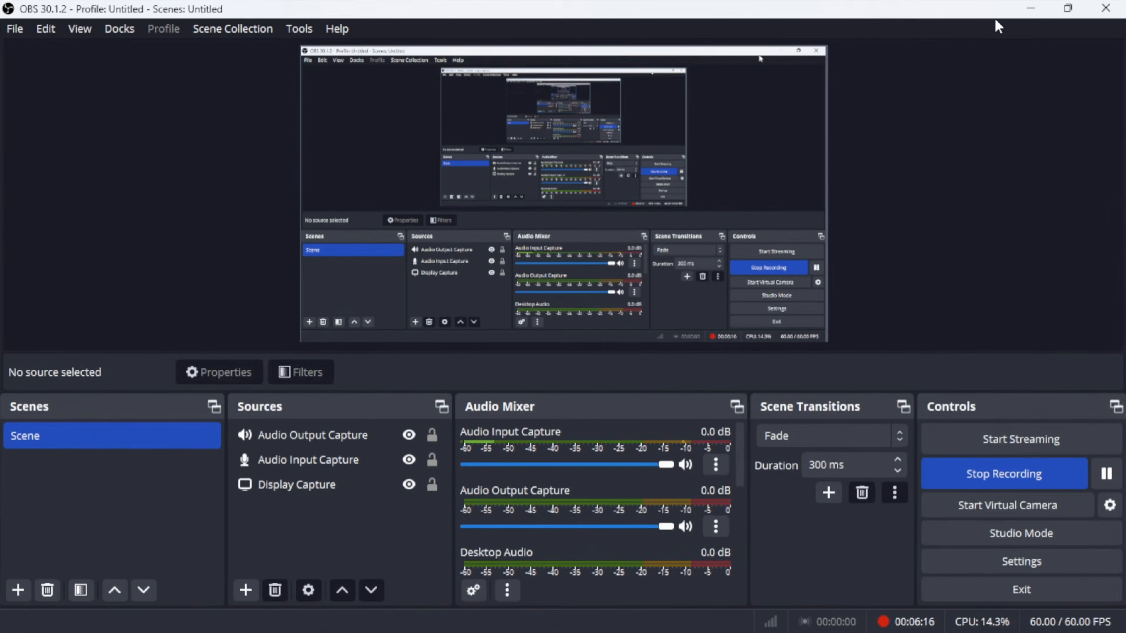
left_click(1030, 8)
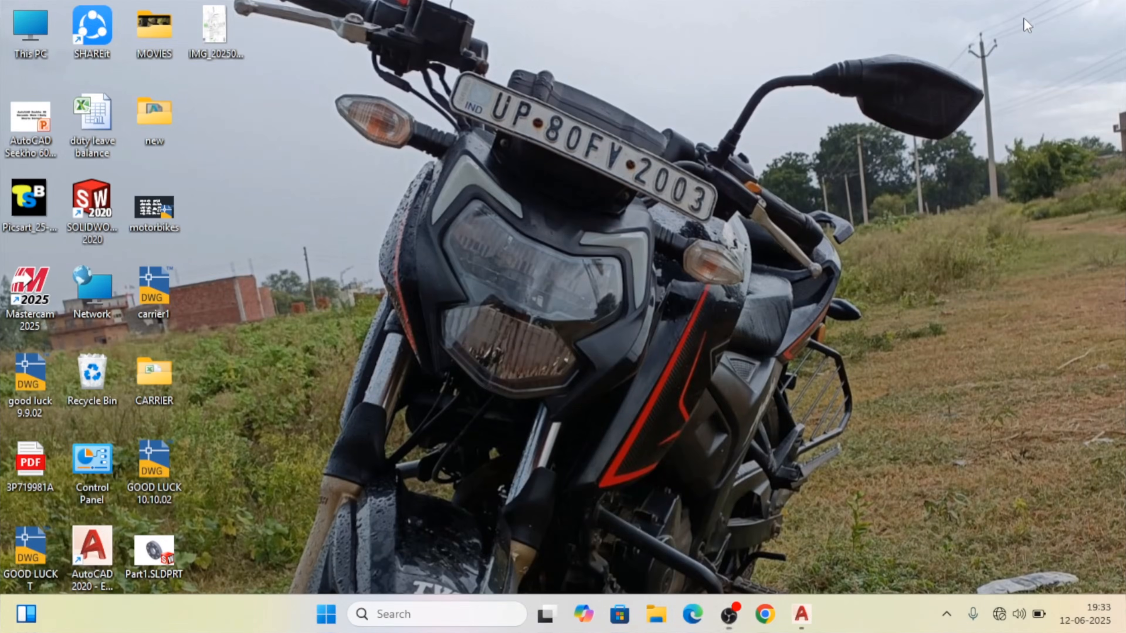
double_click(201, 41)
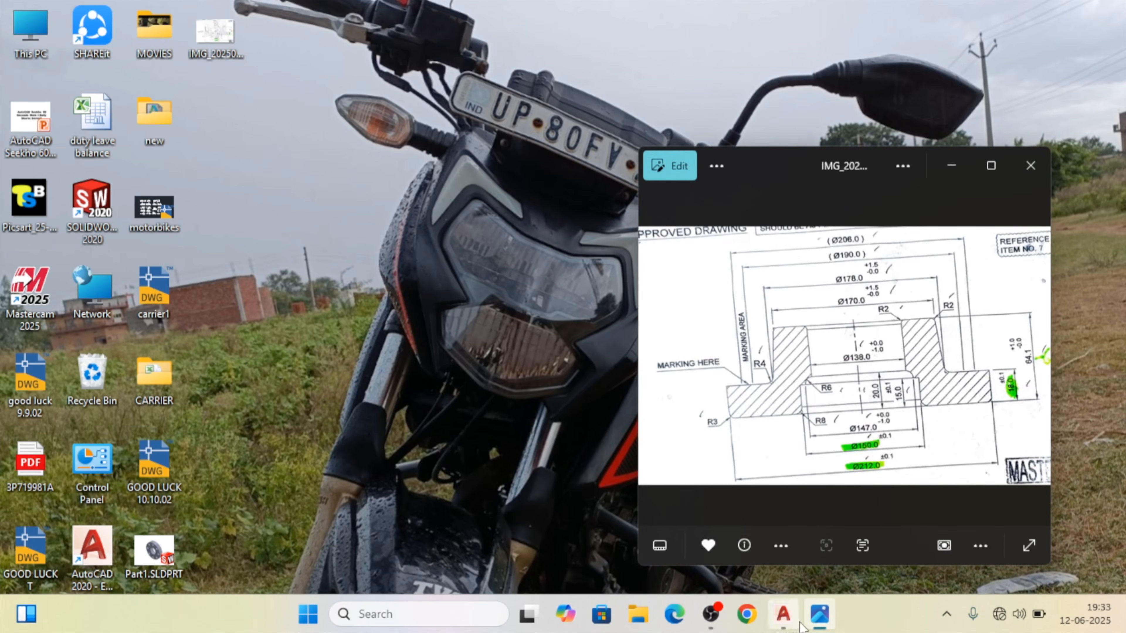
left_click(784, 623)
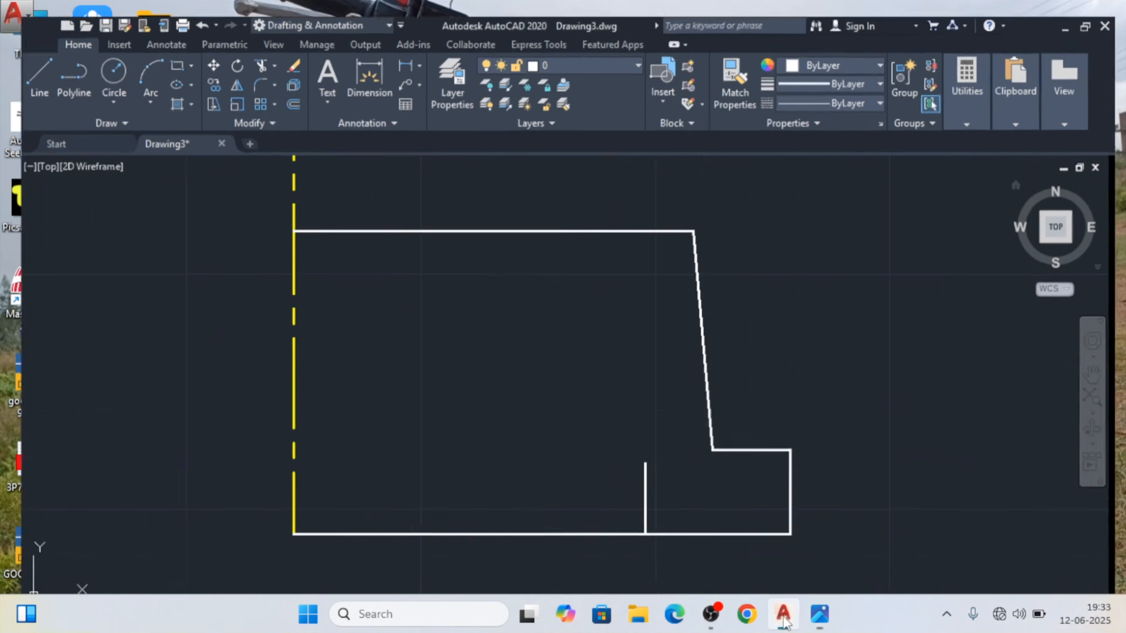
left_click(819, 614)
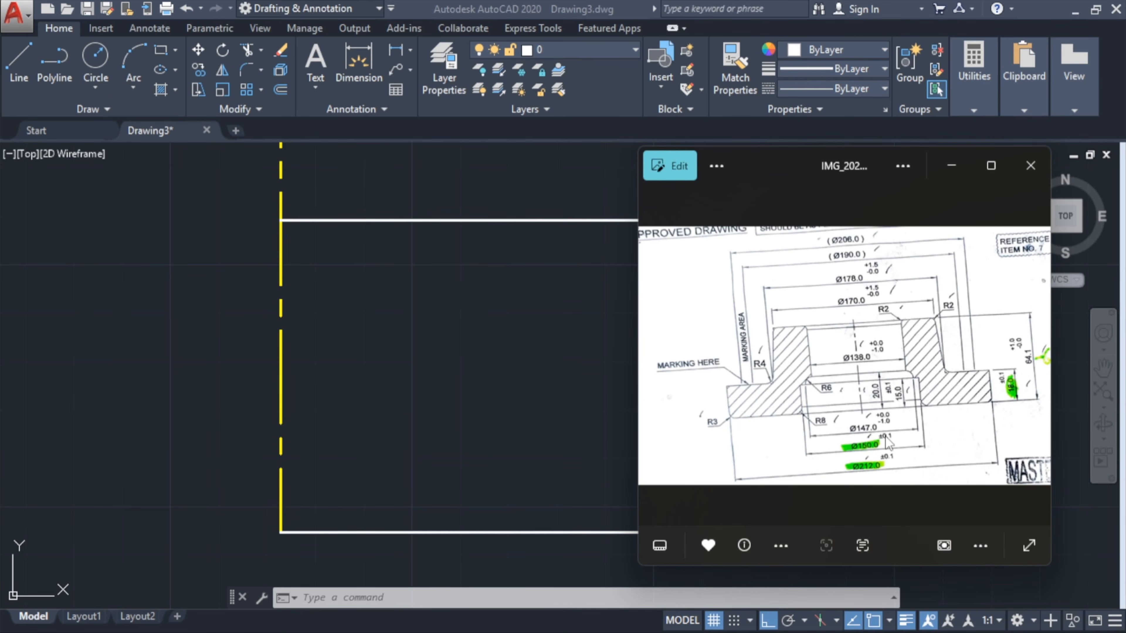
left_click(955, 162)
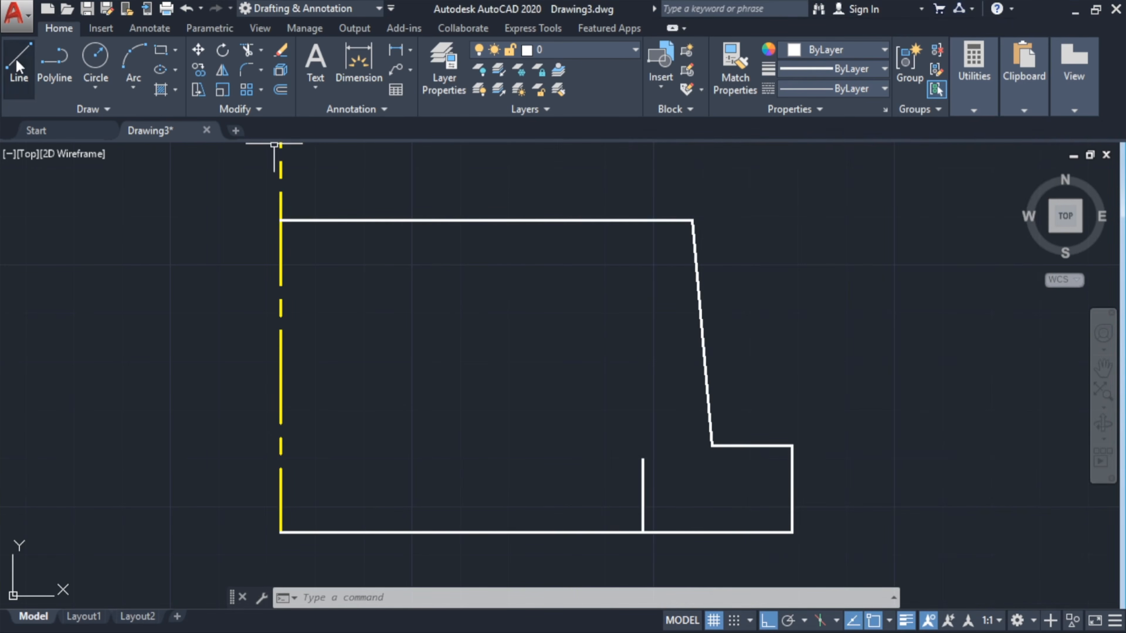
left_click(18, 62)
left_click(643, 459)
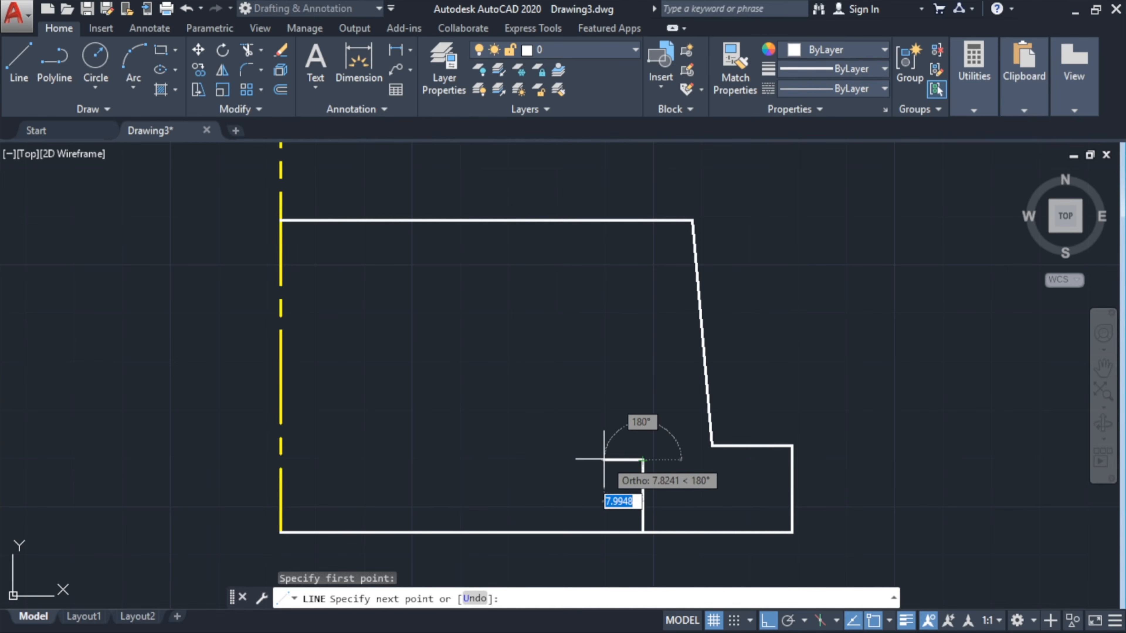
type("1.75")
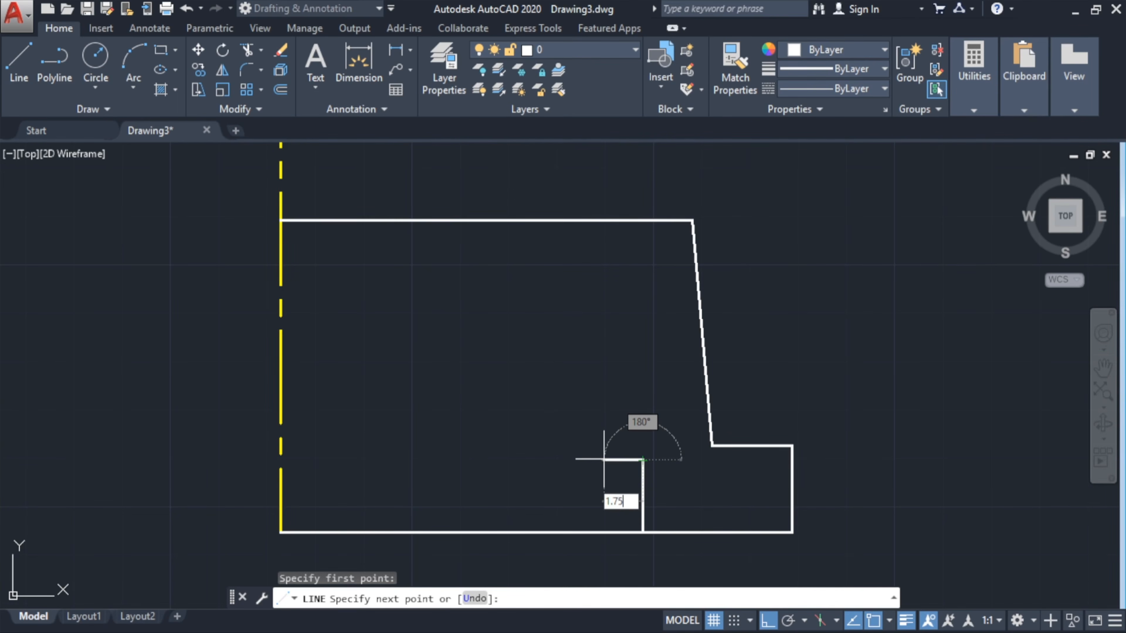
key("Return")
type("5")
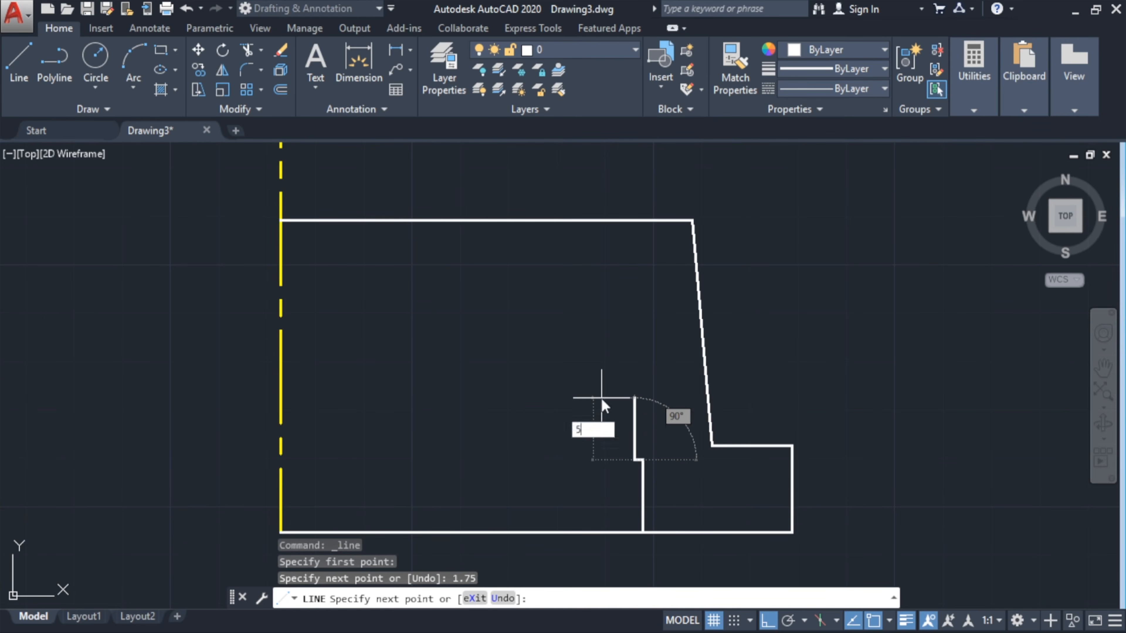
key("Return")
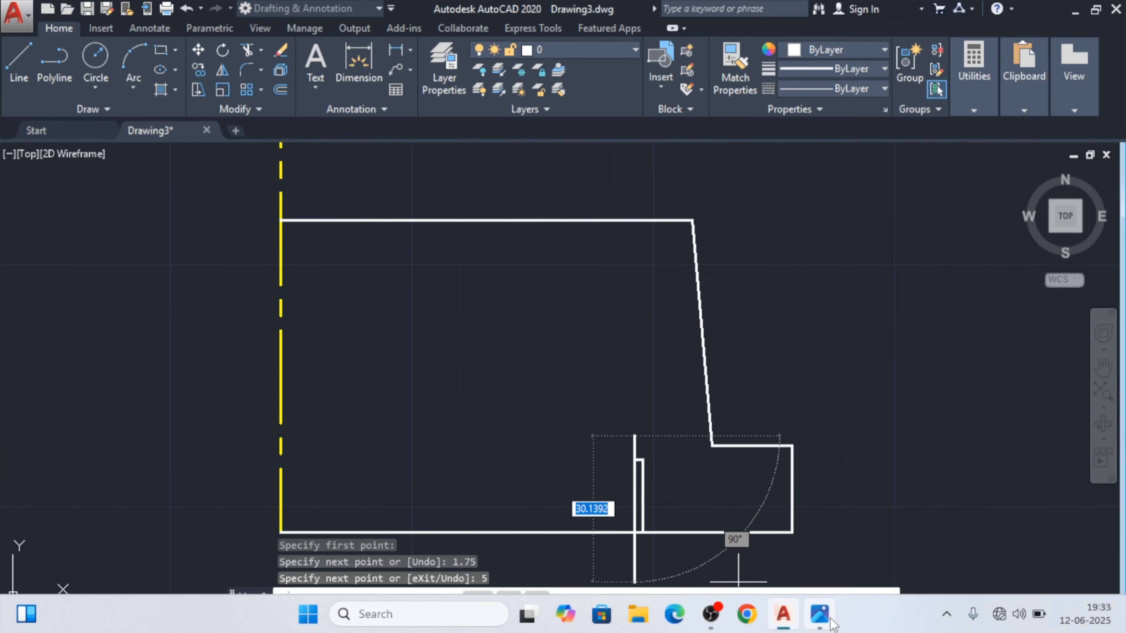
- Consult the reference drawing, then continue the bore with a line 4.5 units left and a vertical line up to the top edge
left_click(819, 613)
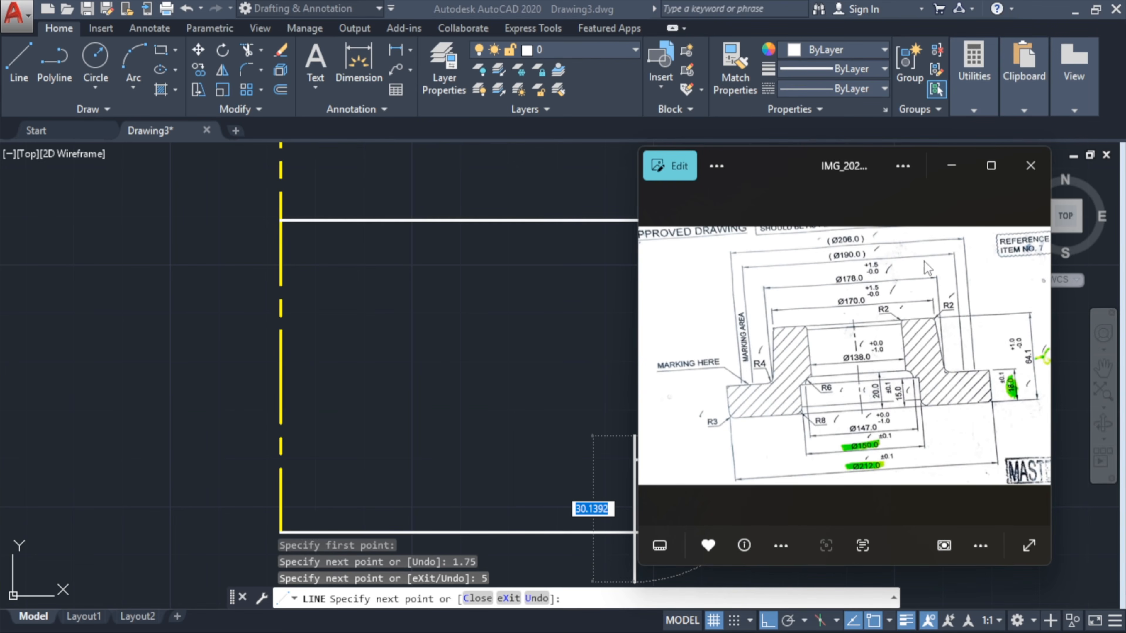
left_click(951, 165)
type("4.5")
key("Return")
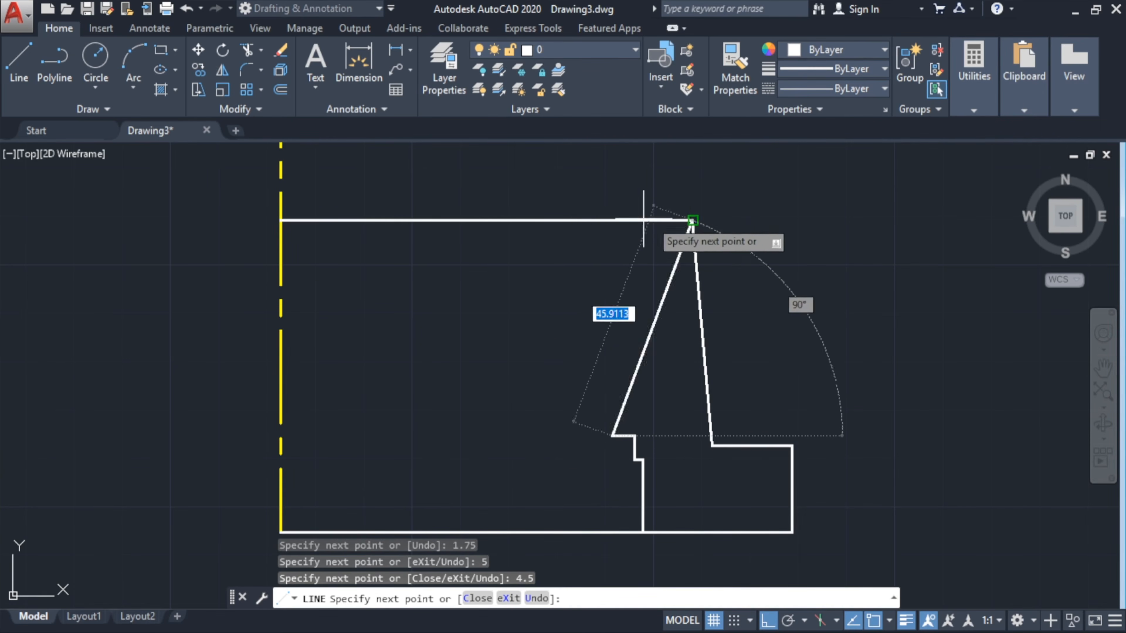
left_click(612, 221)
right_click(587, 174)
left_click(603, 183)
- Check the corner radii on the reference drawing and fillet the corner between the top edge and the slanted wall with radius 2
middle_click_drag(653, 352, 648, 337)
mouse_move(791, 628)
left_click(819, 614)
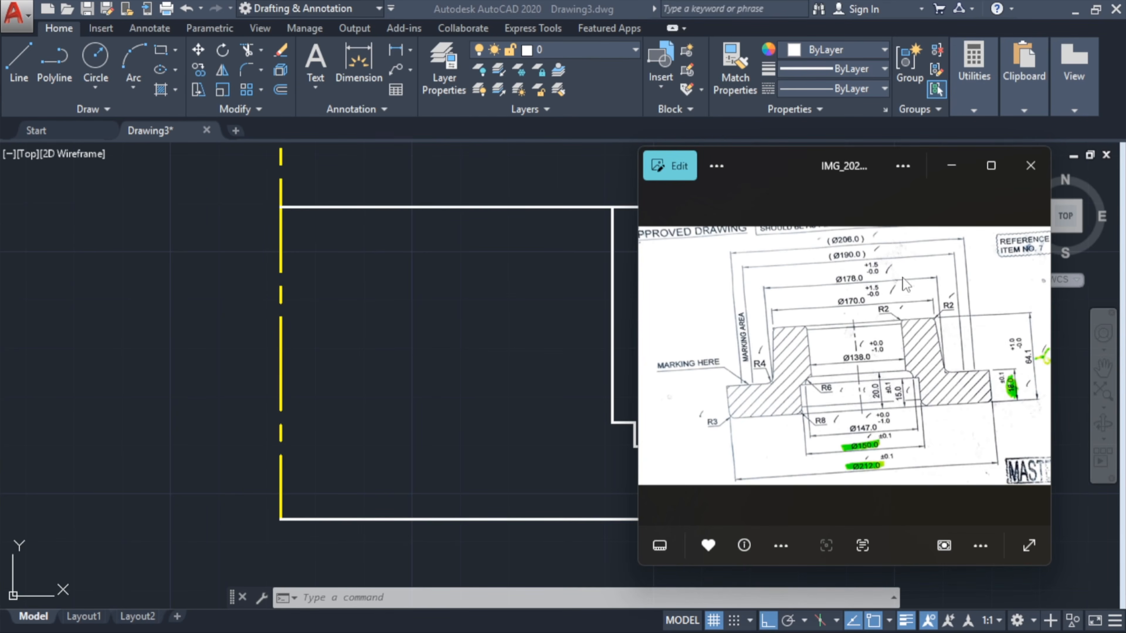
left_click(952, 166)
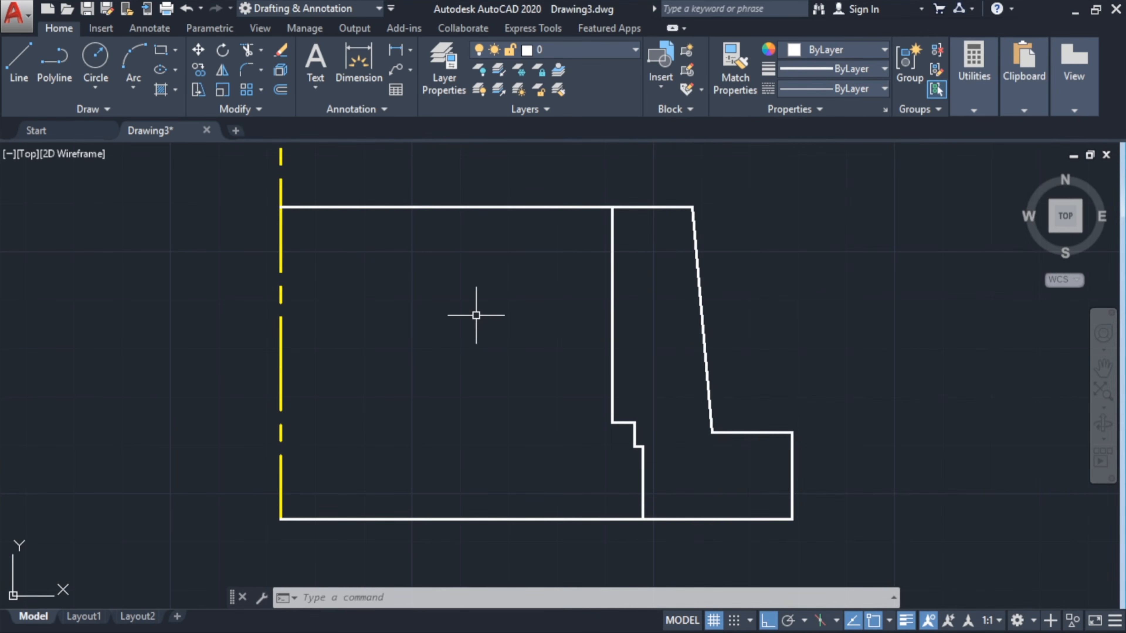
type("F")
key("Return")
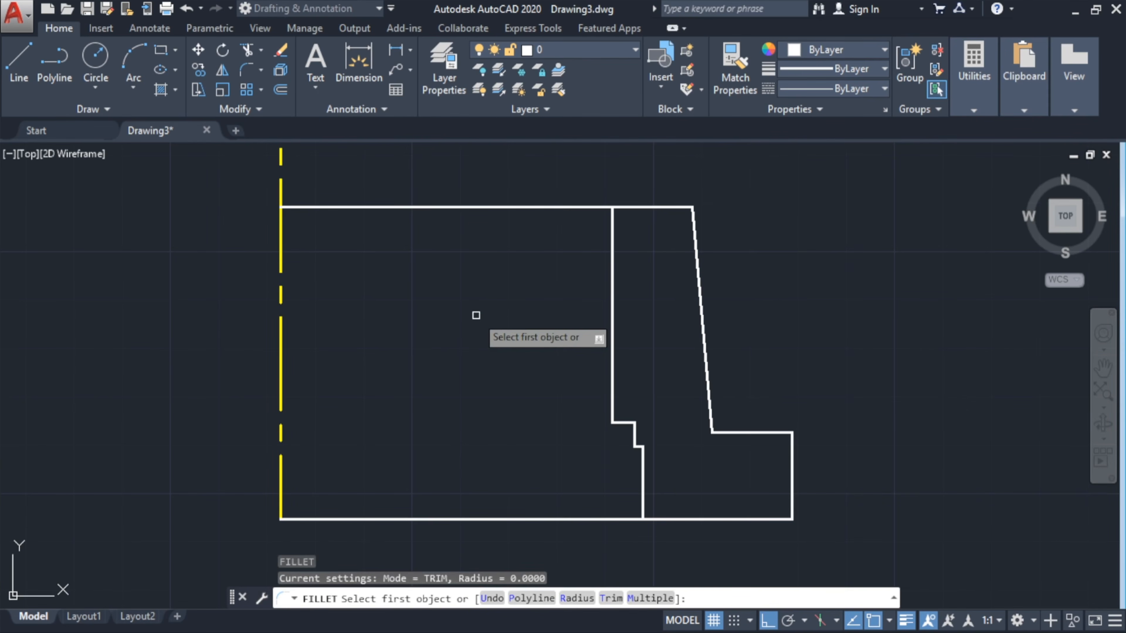
type("R")
key("Return")
type("2")
key("Return")
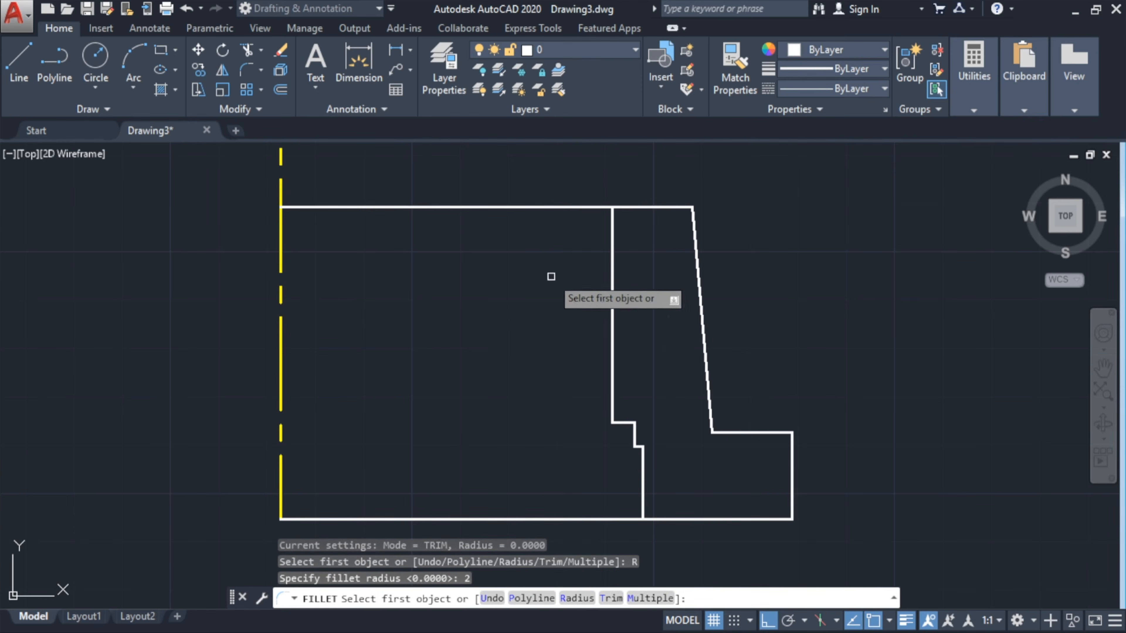
left_click(656, 208)
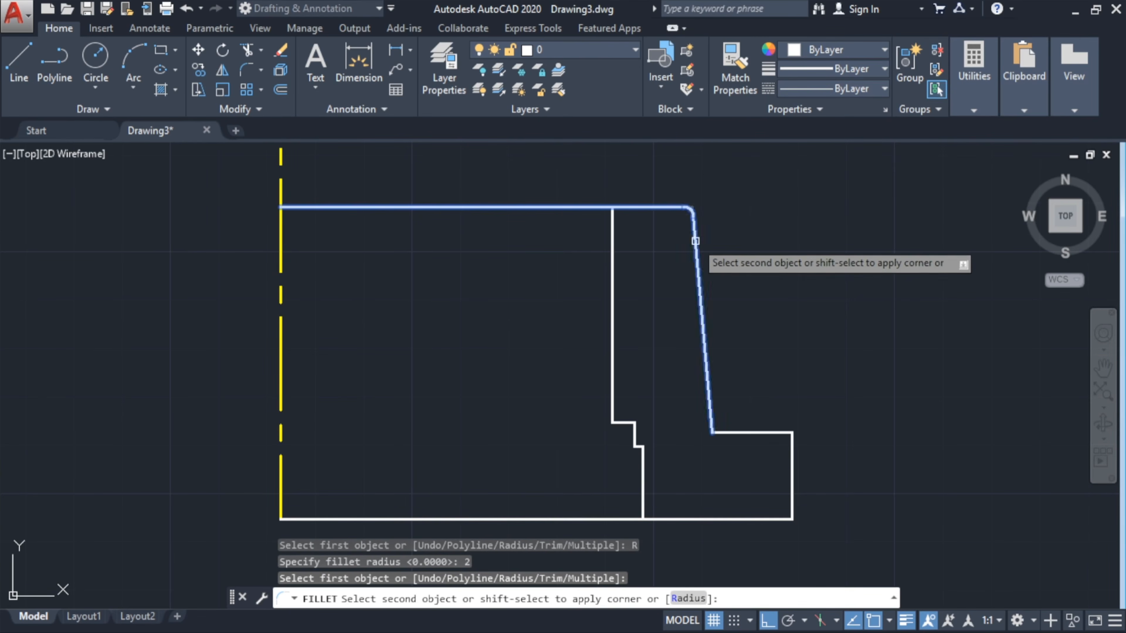
left_click(695, 246)
- Fillet the corner between the top edge and the vertical bore wall with the same radius of 2
key("Return")
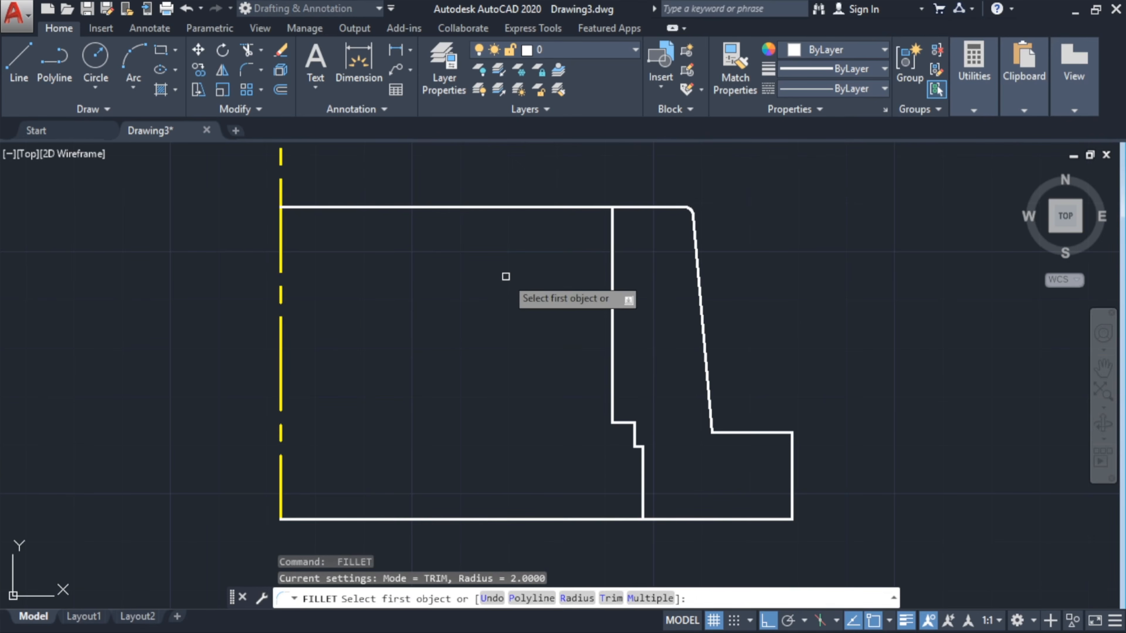
left_click(640, 208)
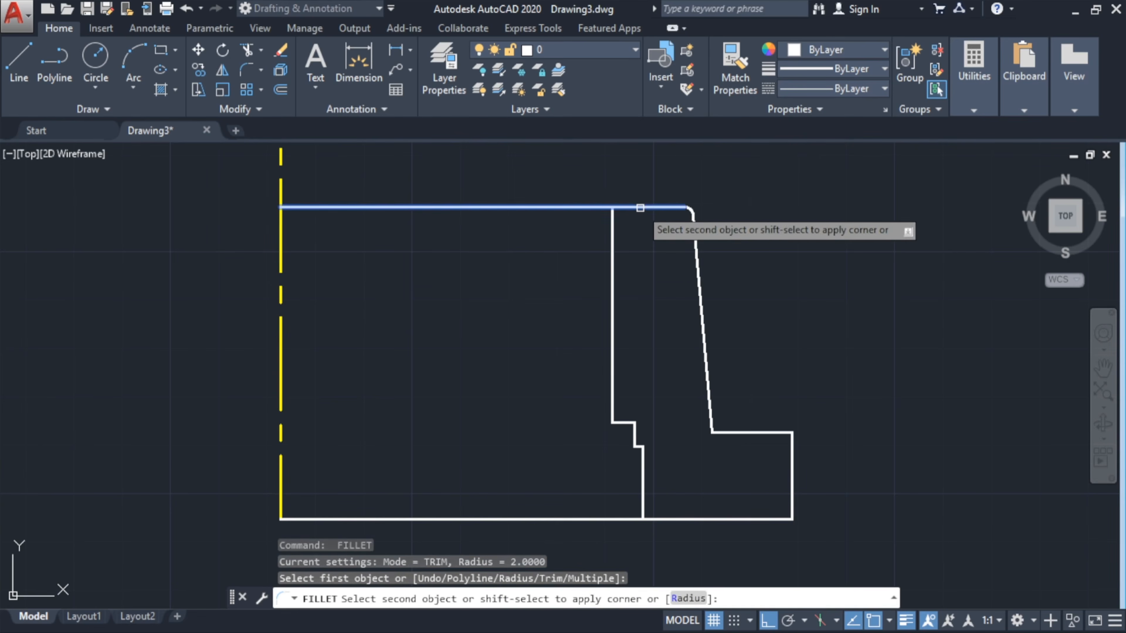
left_click(612, 244)
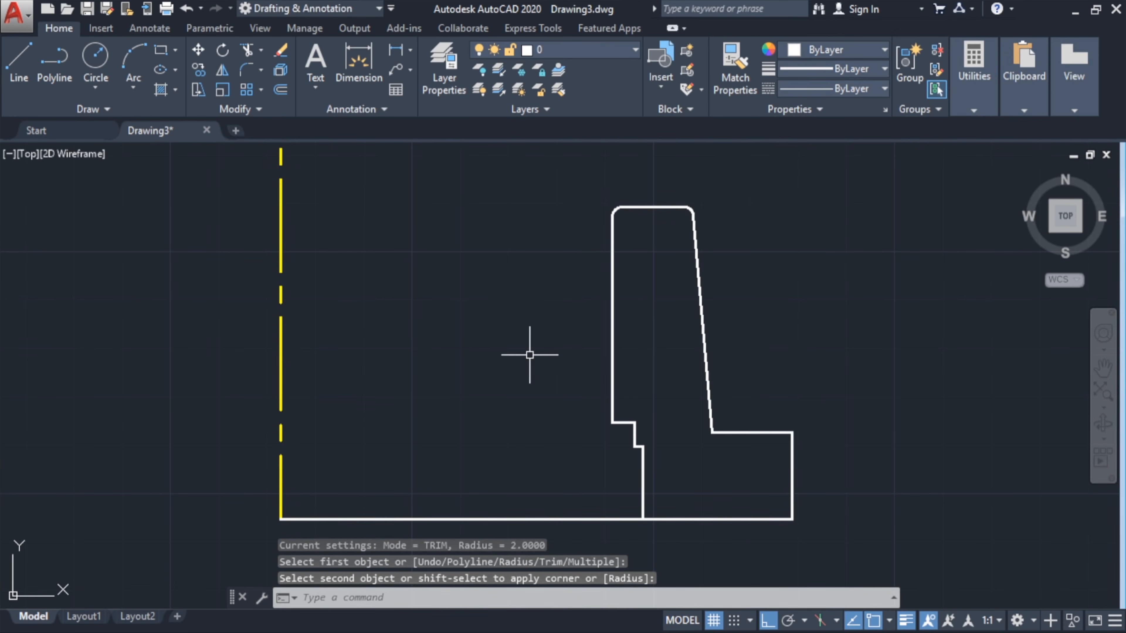
- Fillet the corner between the slanted wall and the flange's upper edge with radius 4
middle_click_drag(529, 355, 530, 331)
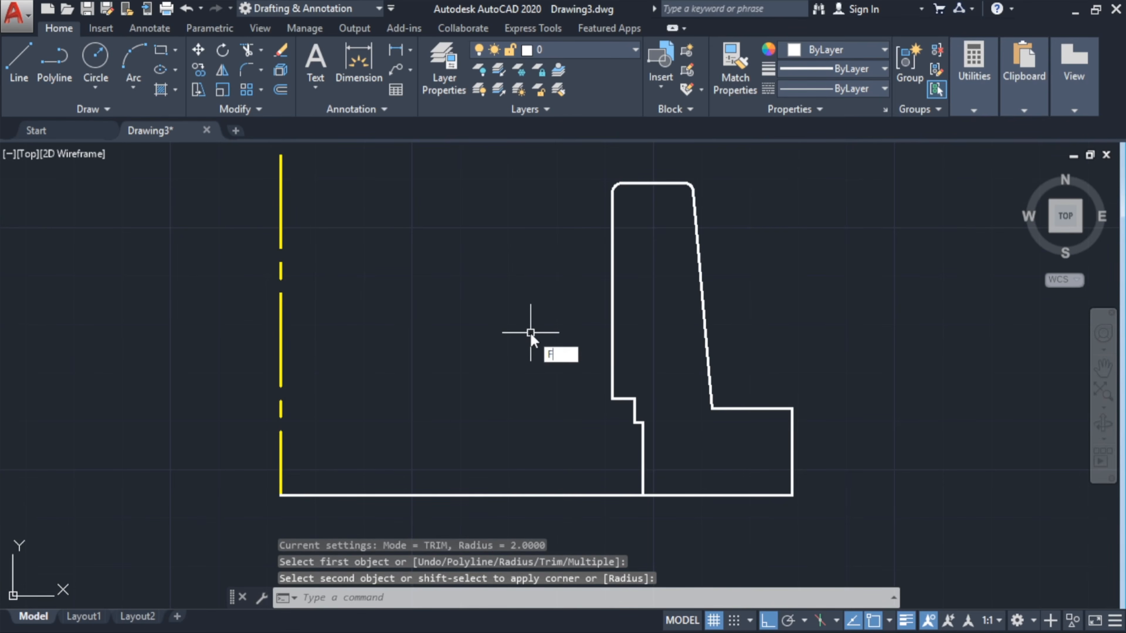
key("Return")
key("Return")
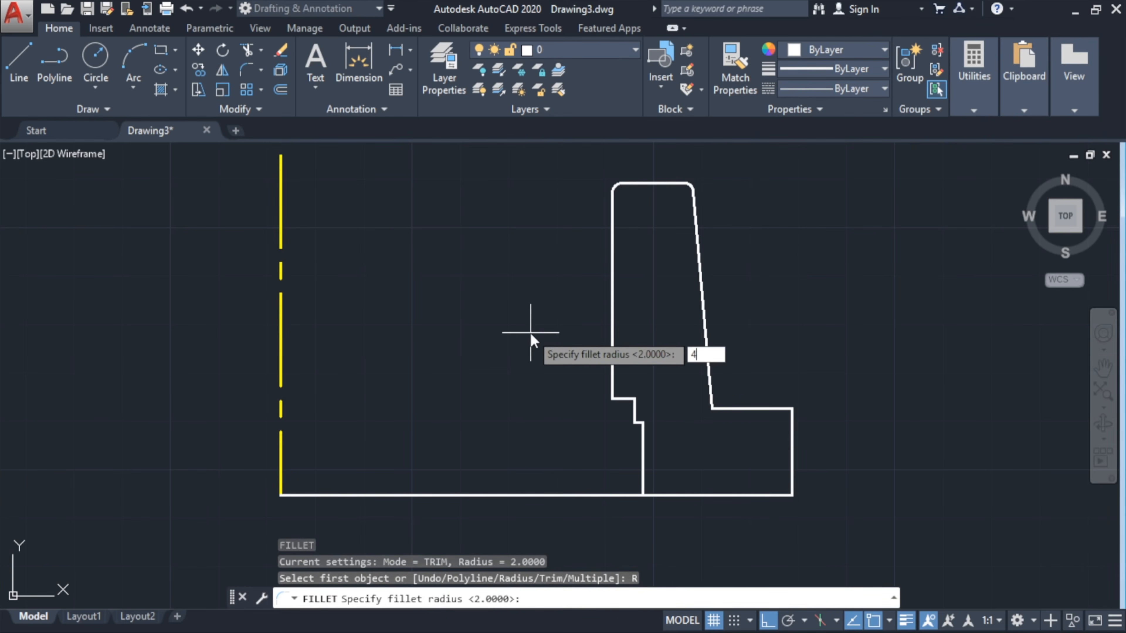
key("Return")
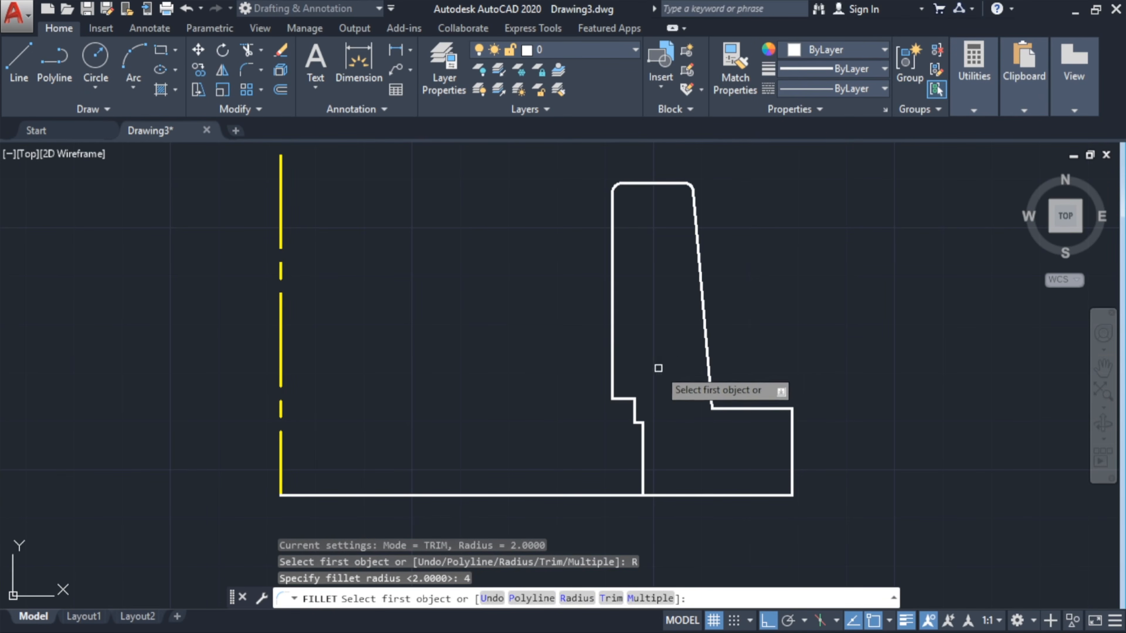
left_click(712, 376)
left_click(710, 384)
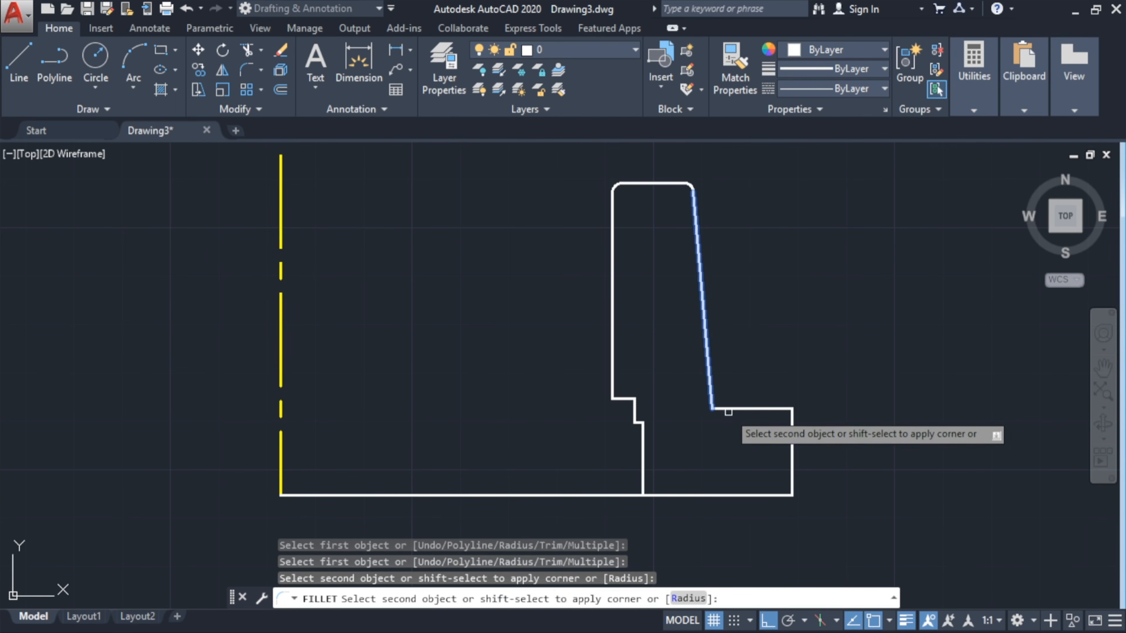
left_click(733, 409)
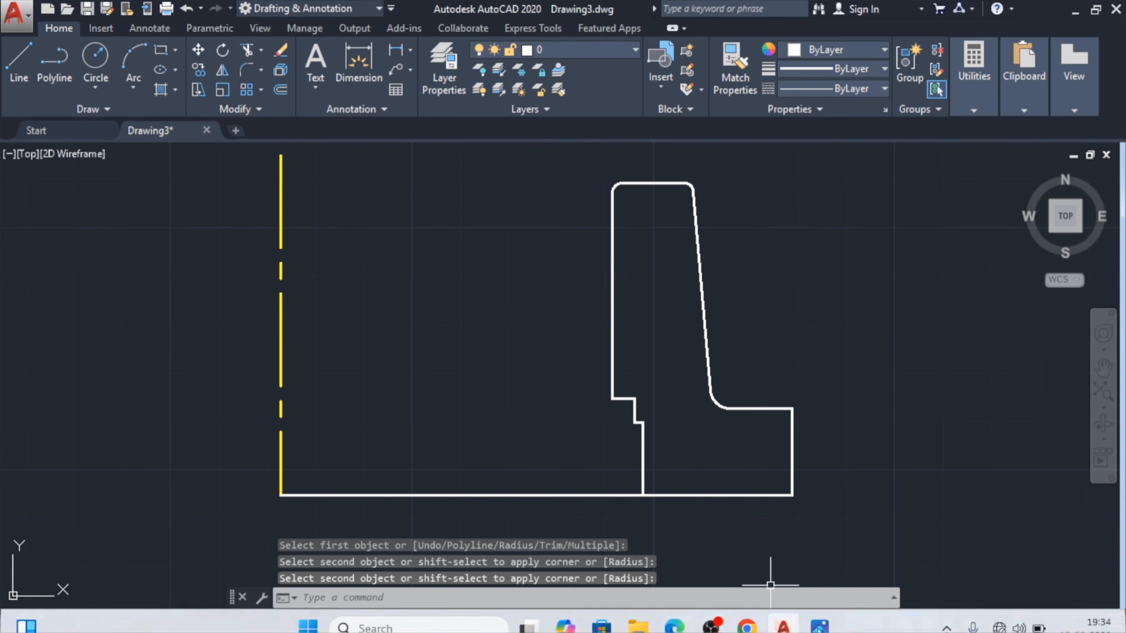
- Check the remaining radii on the reference drawing and fillet the flange's lower outer corner with radius 3
left_click(819, 626)
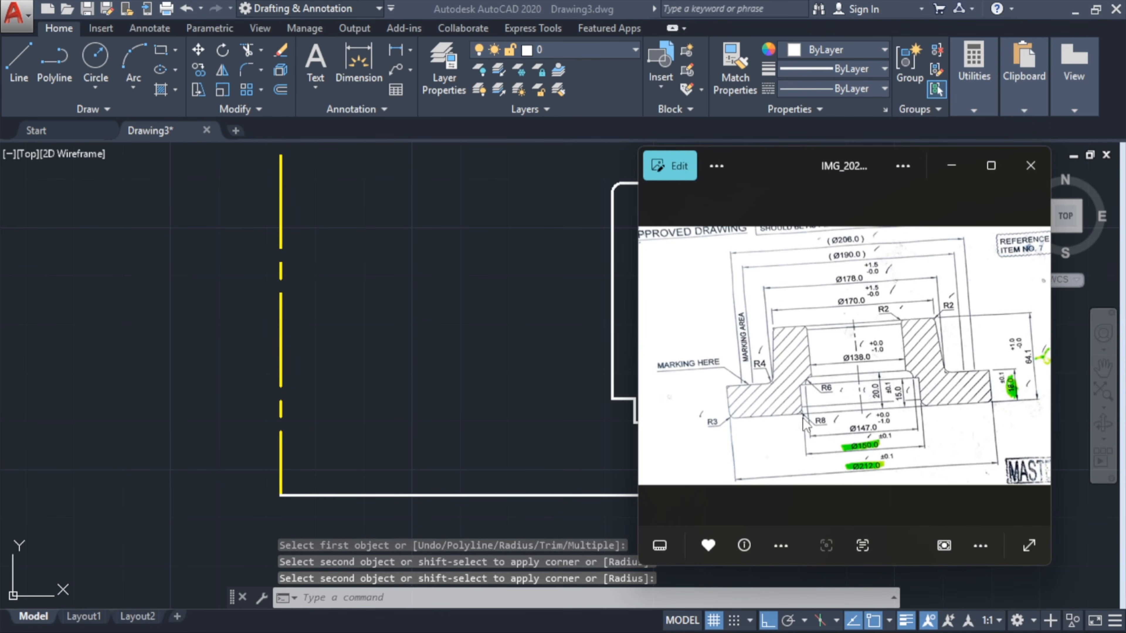
left_click(951, 165)
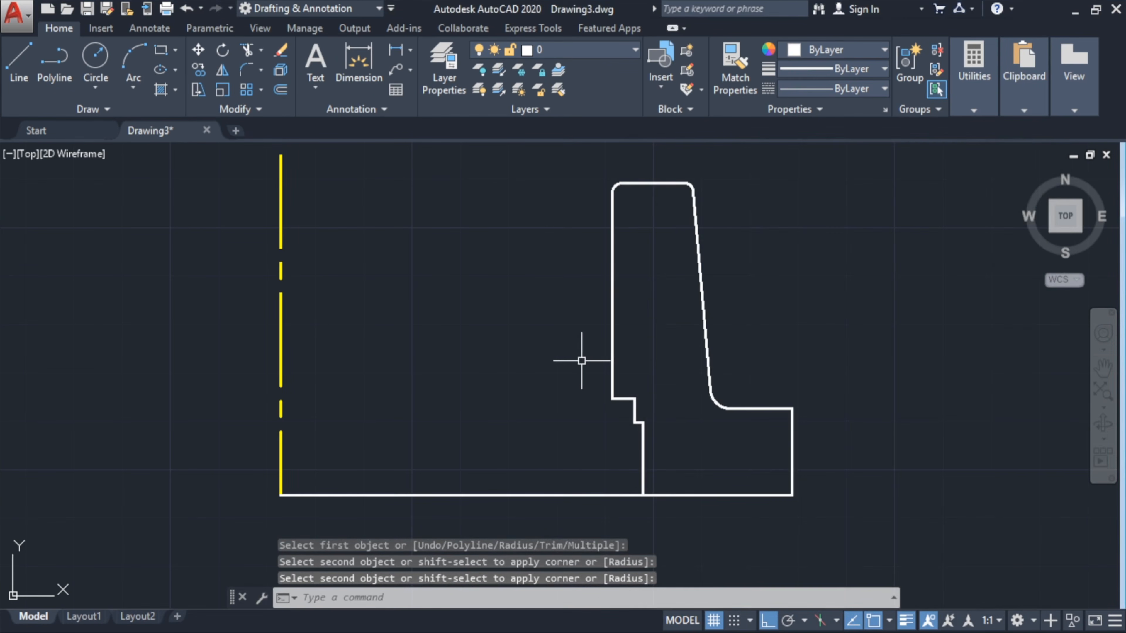
key("Return")
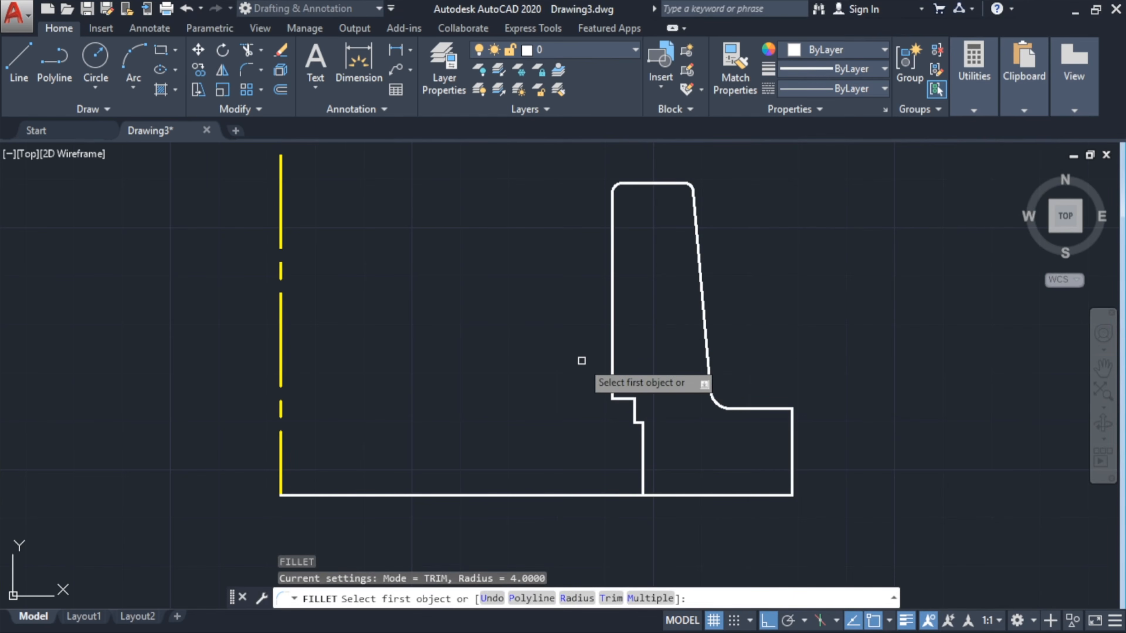
type("R")
key("Return")
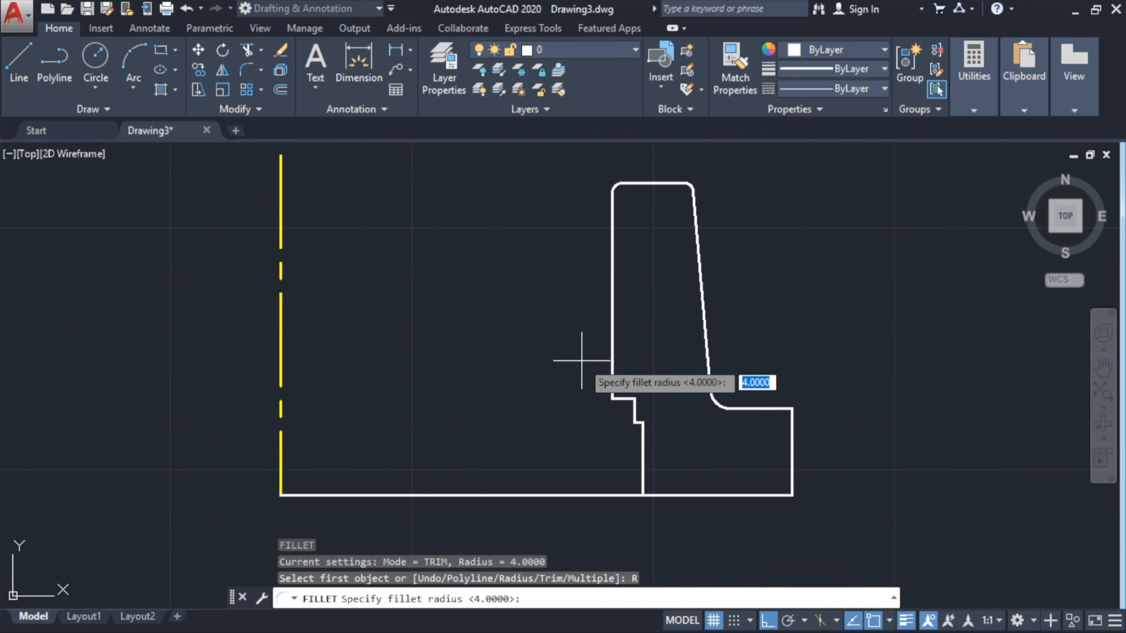
type("3")
key("Return")
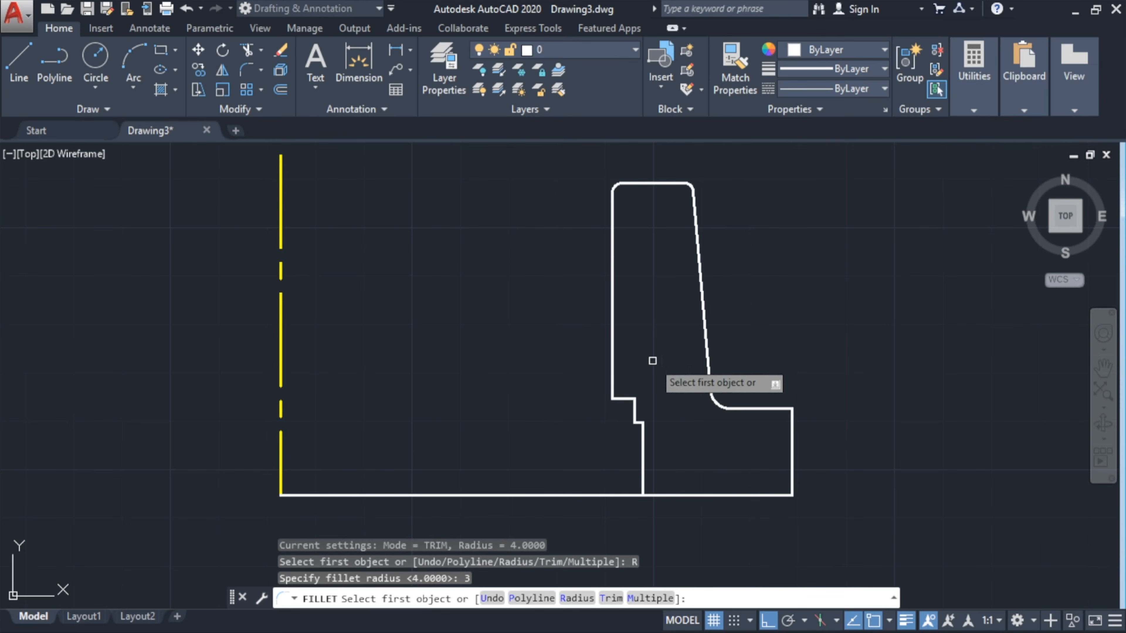
left_click(746, 495)
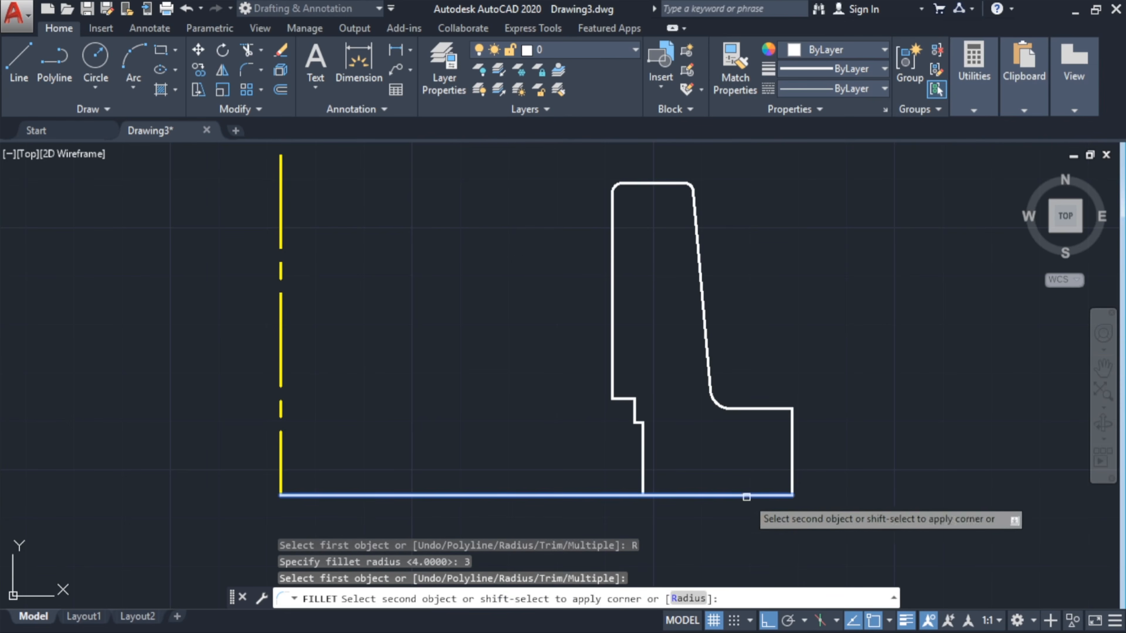
left_click(793, 472)
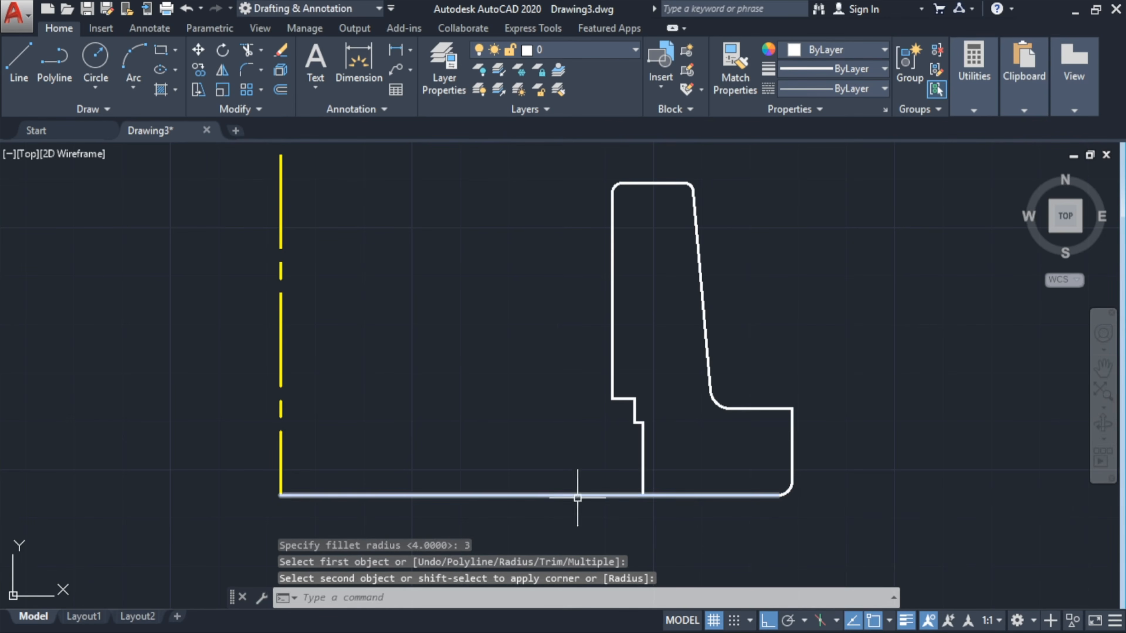
- Fillet the corner between the lower bore wall and the bottom edge with radius 8
type("f")
key("Return")
type("R")
key("Return")
key("Return")
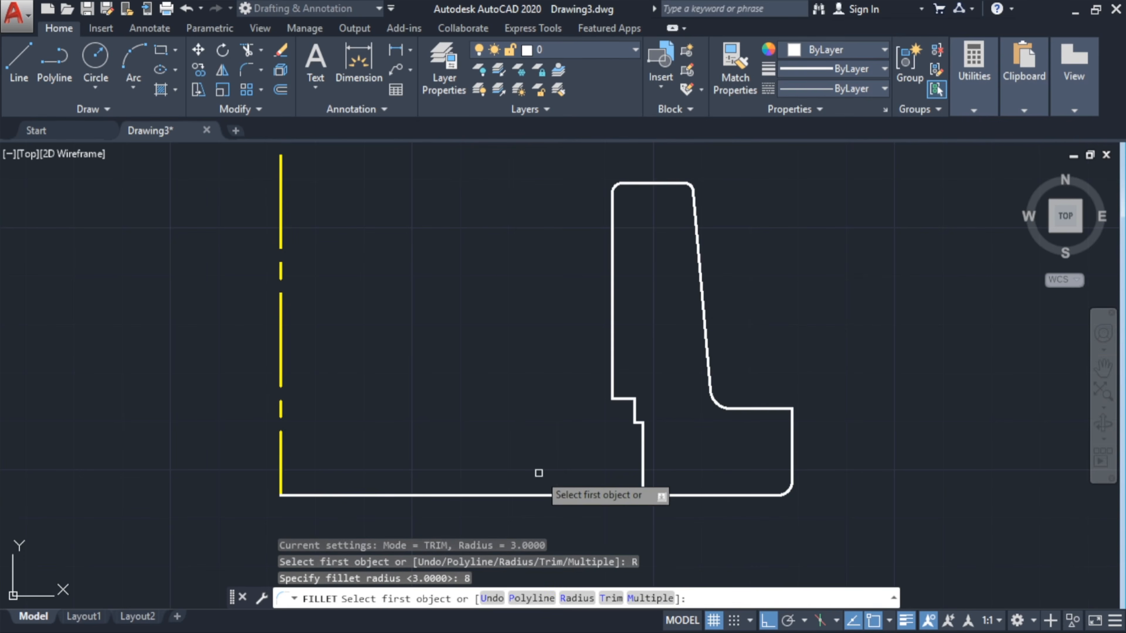
left_click(643, 474)
left_click(657, 490)
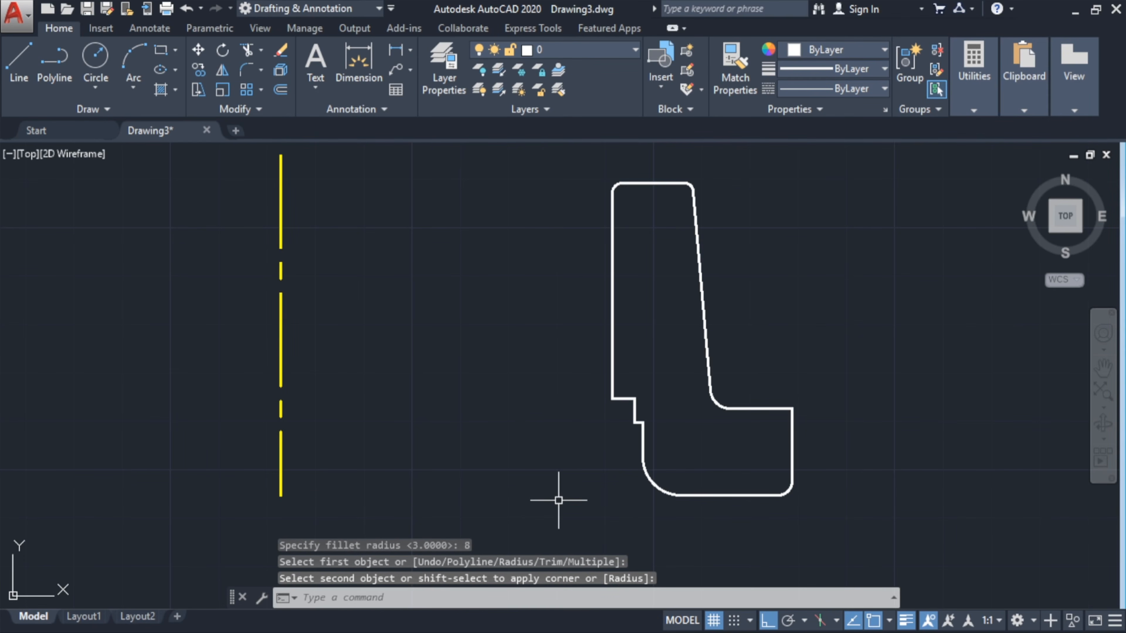
- Try to fillet the outer corner of the bore step with radius 6
scroll(623, 417, "up", 2)
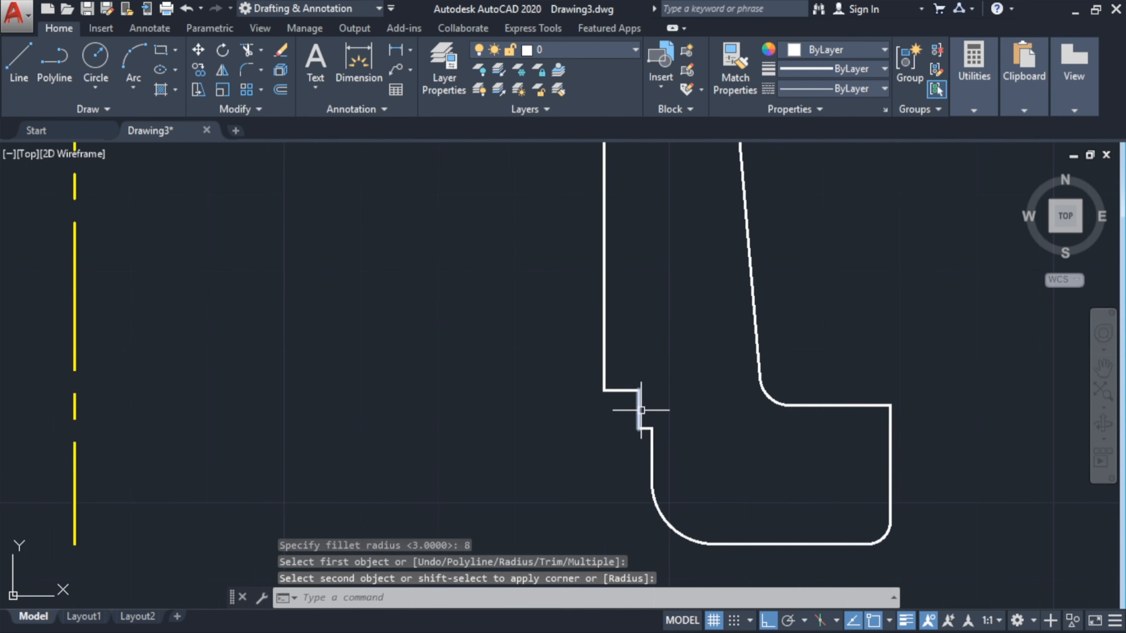
key("Return")
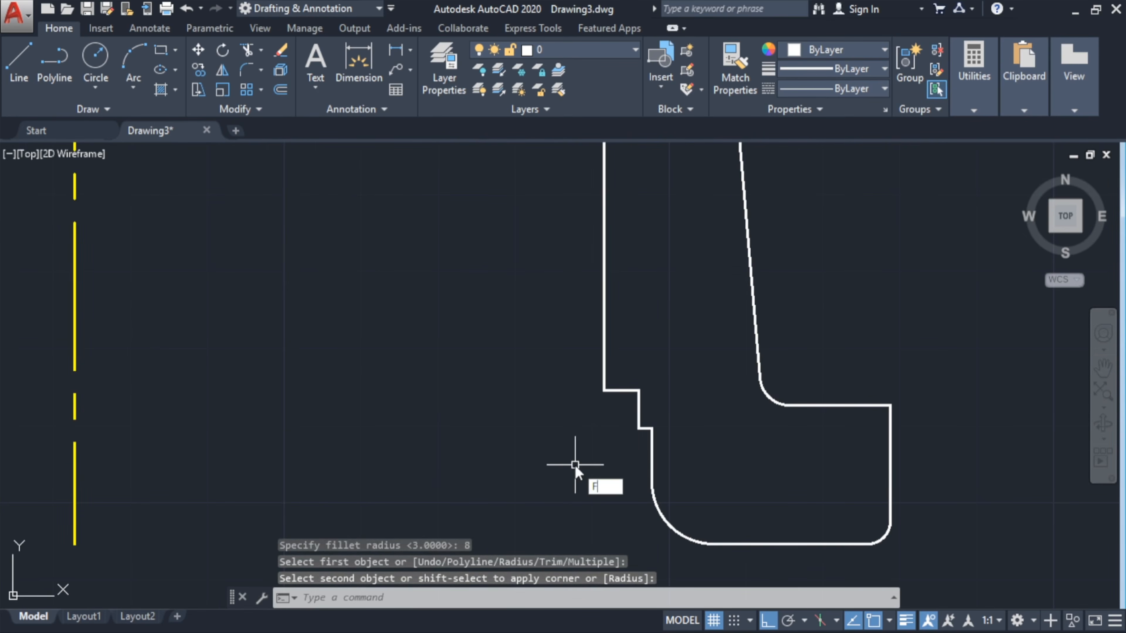
type("R")
key("Return")
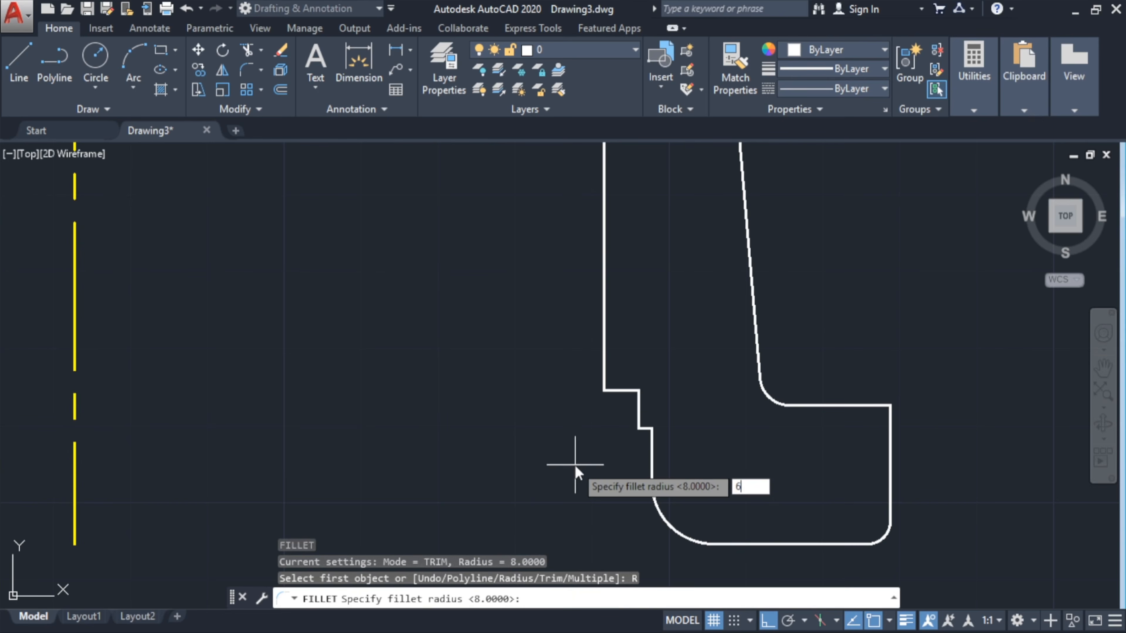
type("6")
key("Return")
left_click(623, 390)
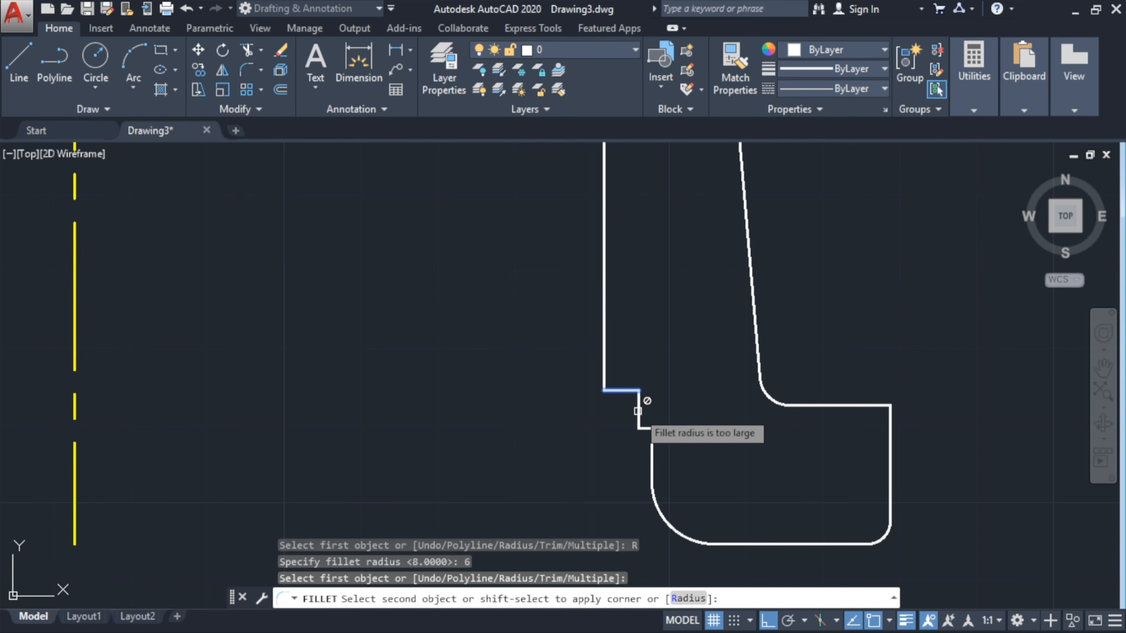
key("Escape")
key("Escape")
key("Escape")
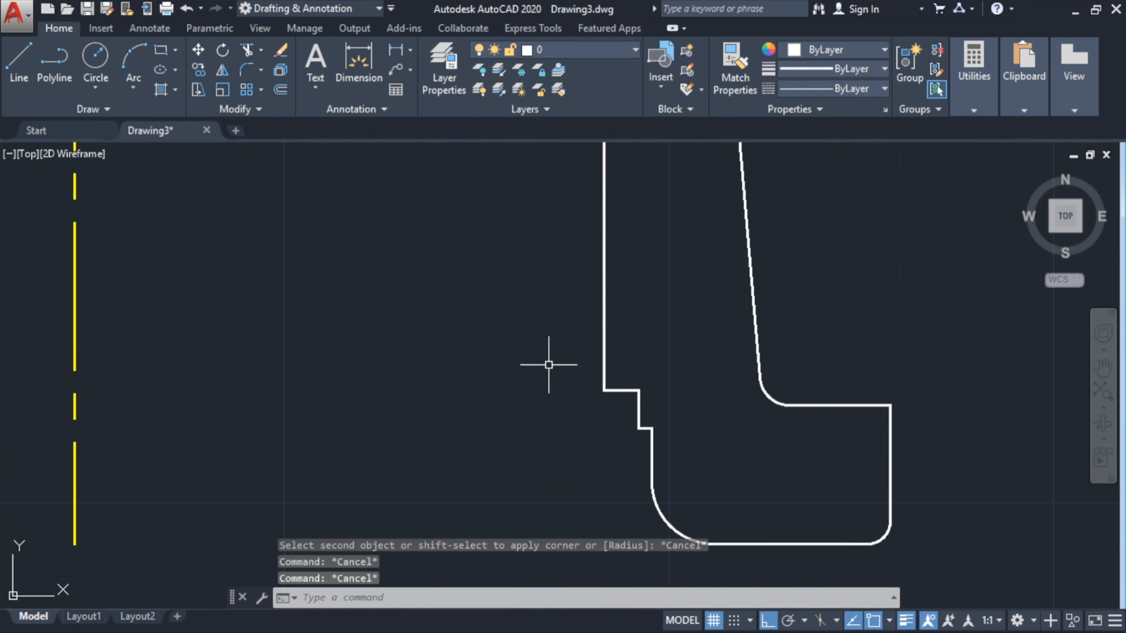
- Try a start-end-radius arc of radius 6 from the bore wall's lower end to the step's lower corner, and erase it
left_click(135, 94)
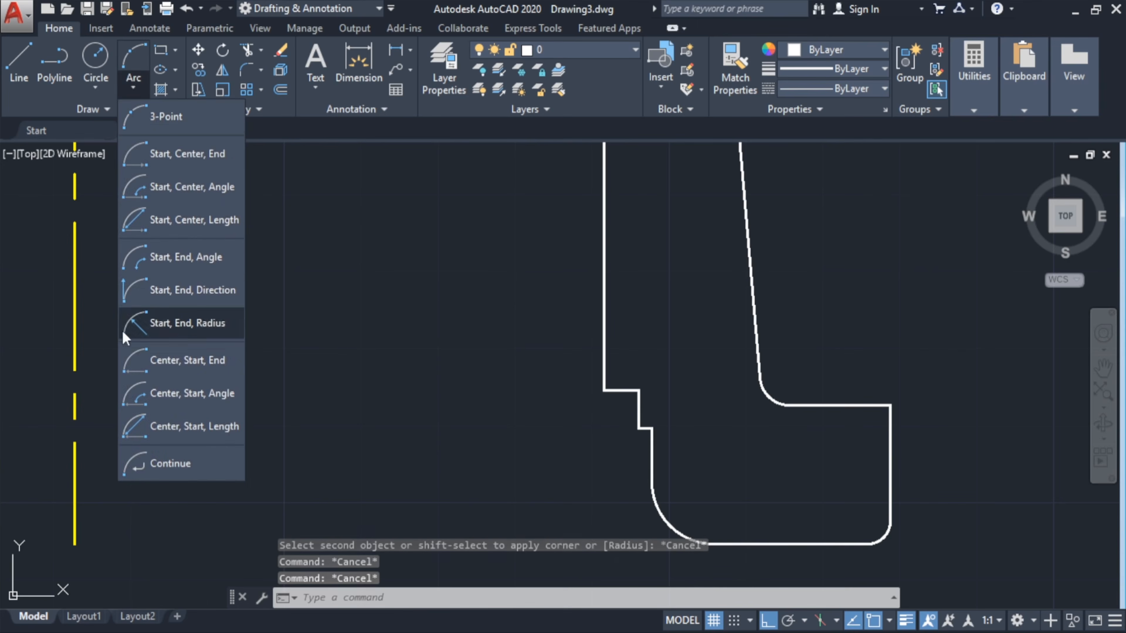
left_click(177, 323)
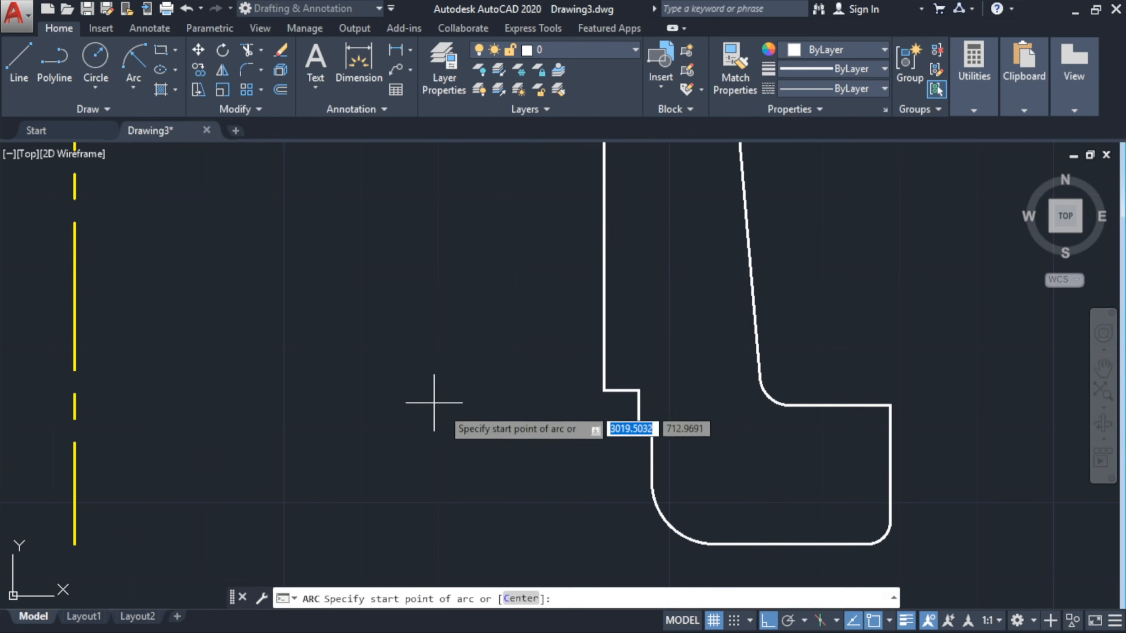
left_click(604, 390)
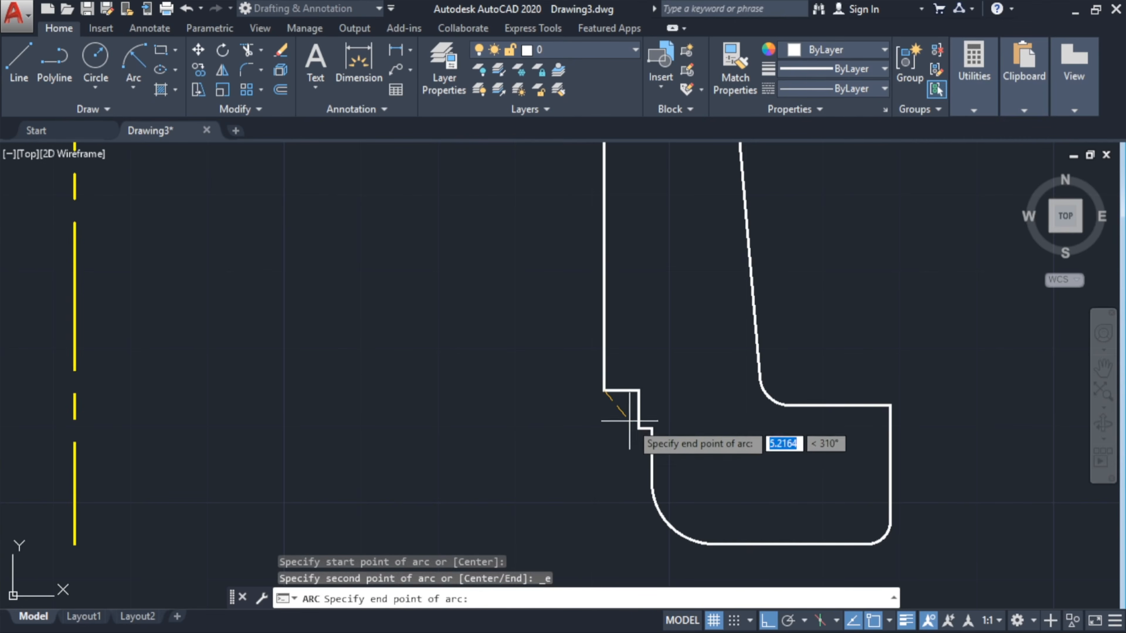
left_click(638, 428)
type("6")
key("Return")
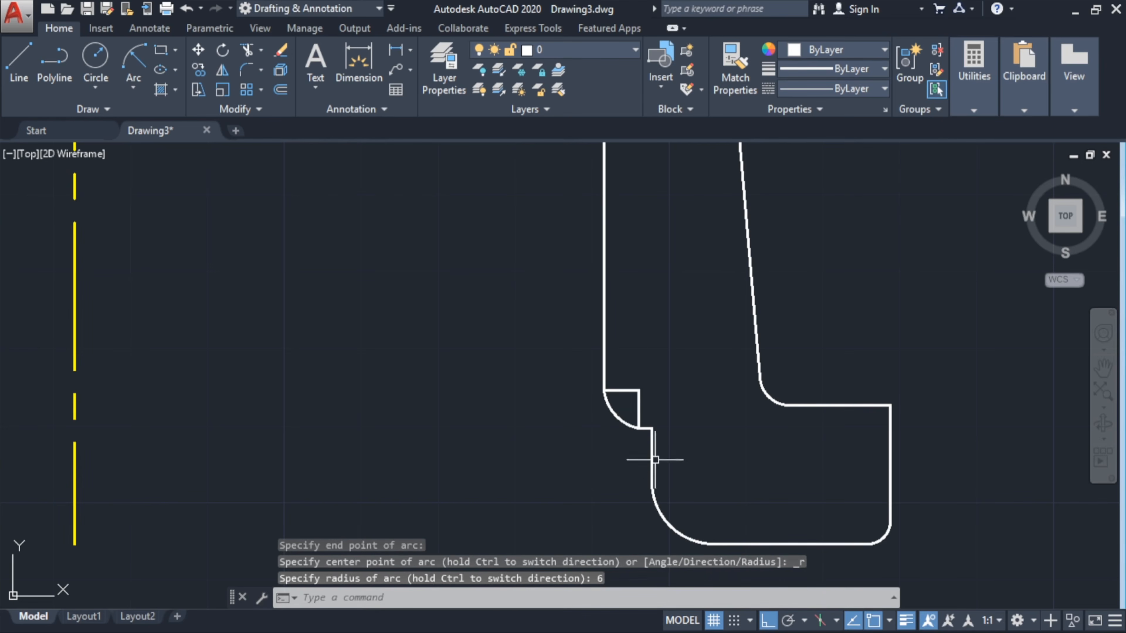
left_click(614, 414)
key("Delete")
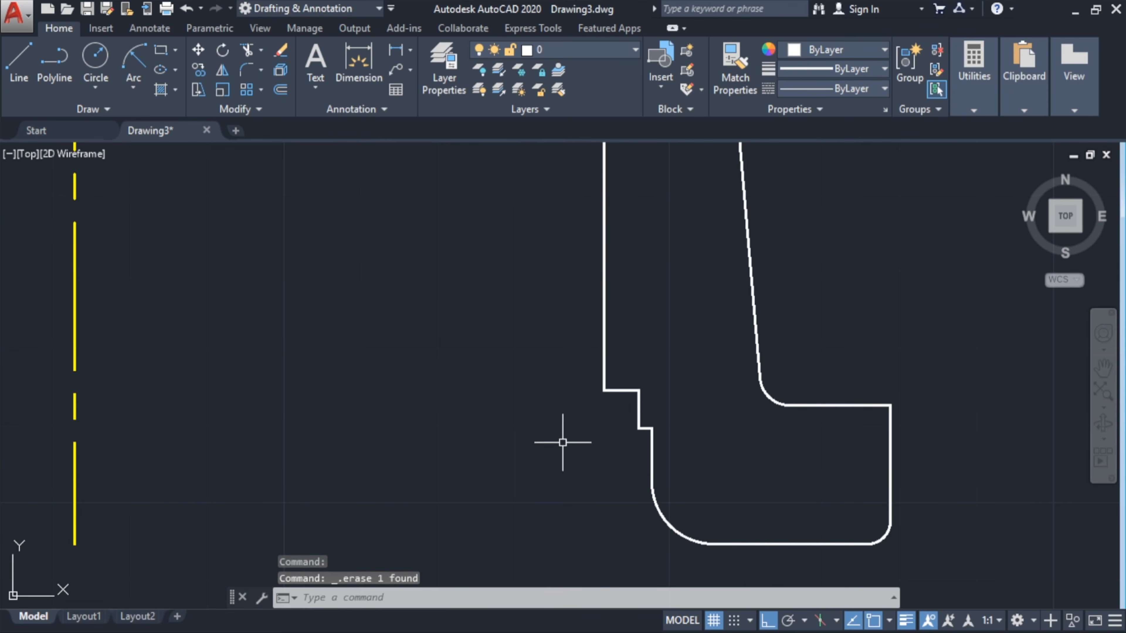
- Draw a start-end-radius arc of radius 6 from the bore step's lower corner up to the bore wall's lower end
left_click(133, 89)
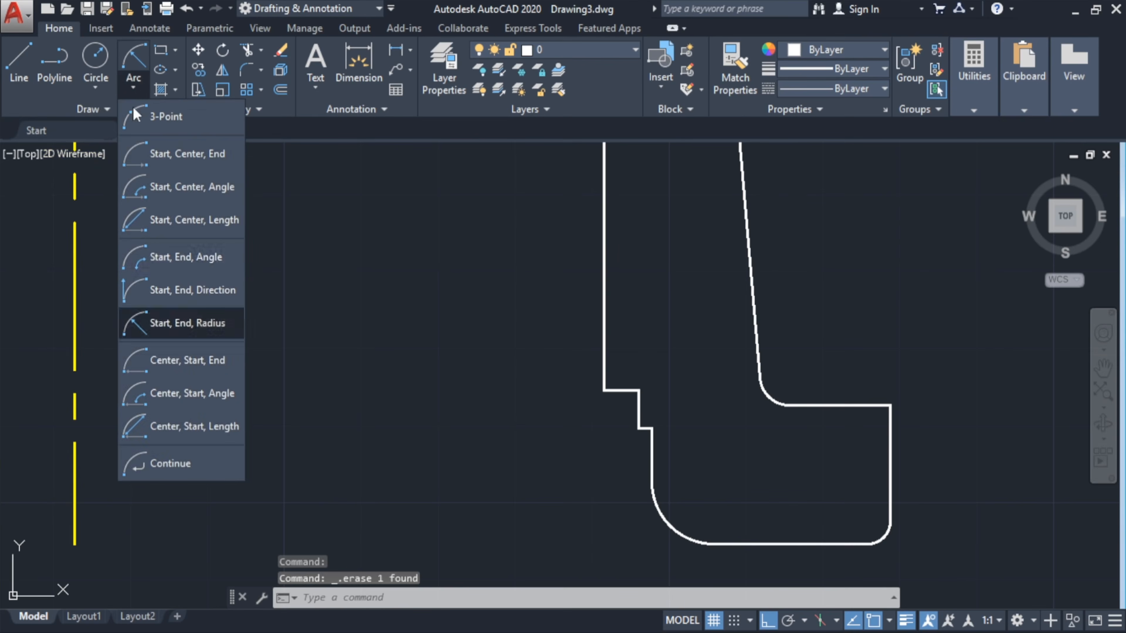
left_click(172, 317)
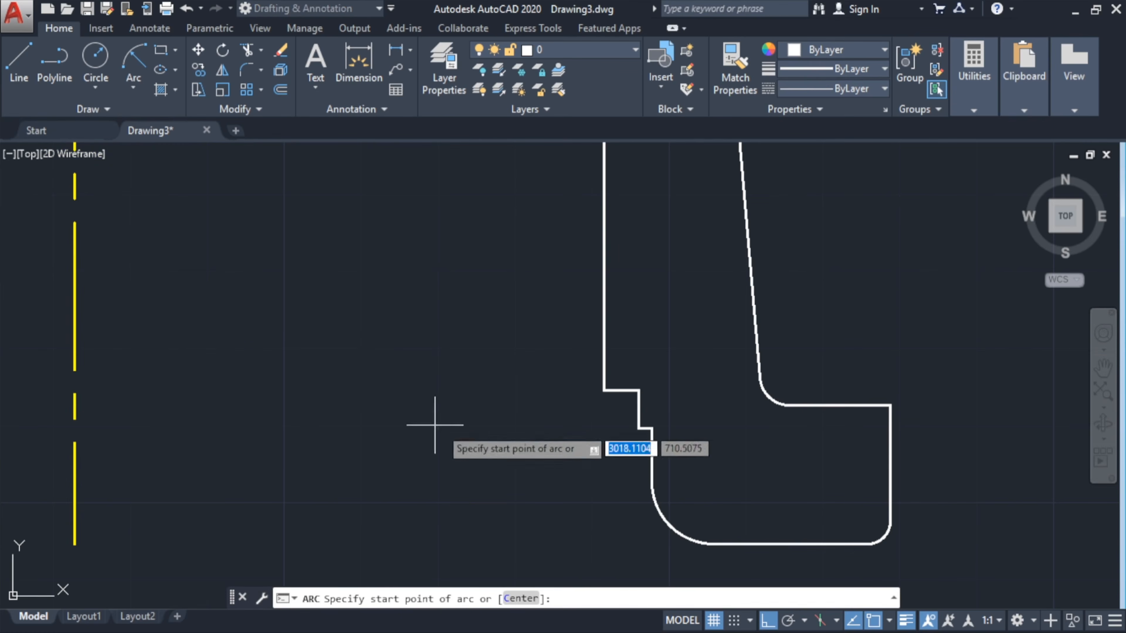
left_click(645, 428)
left_click(603, 391)
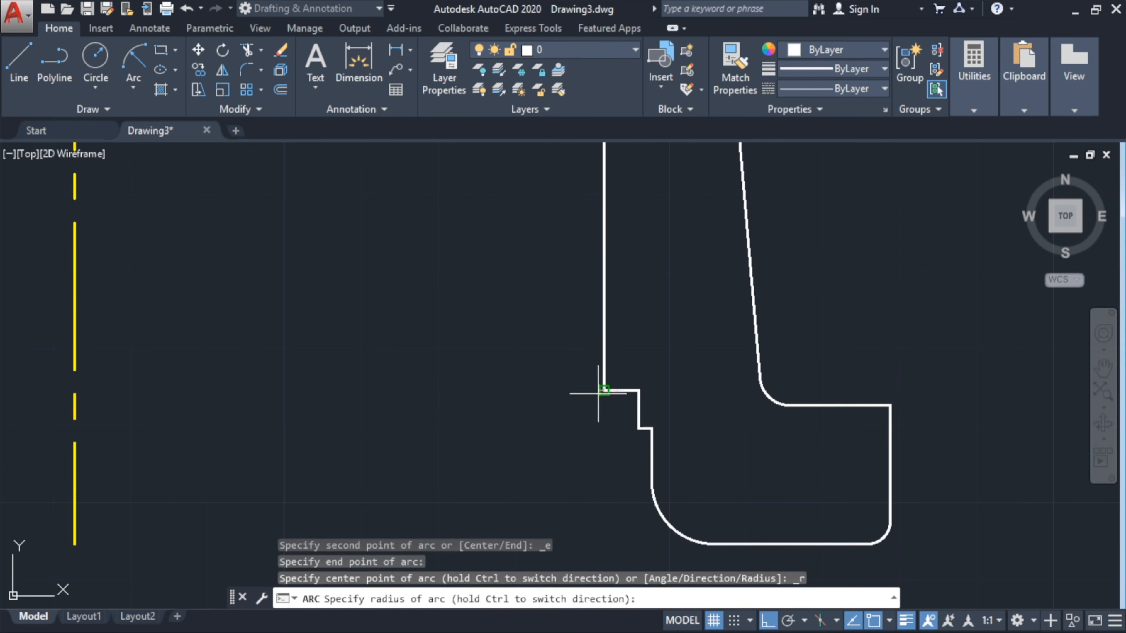
type("6")
key("Return")
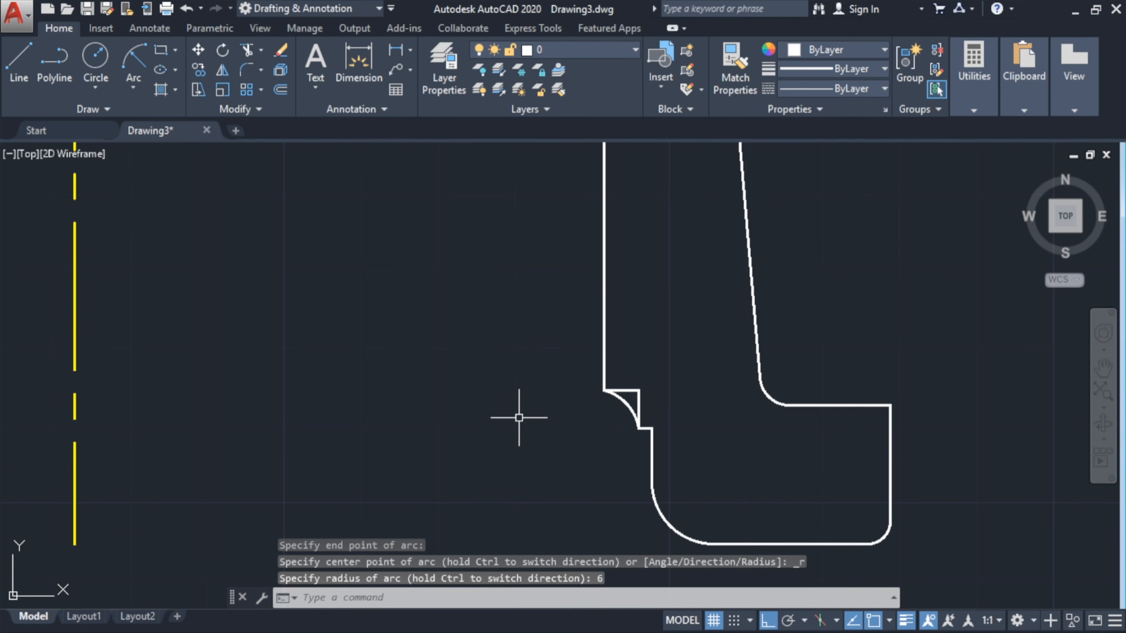
key("Escape")
key("Escape")
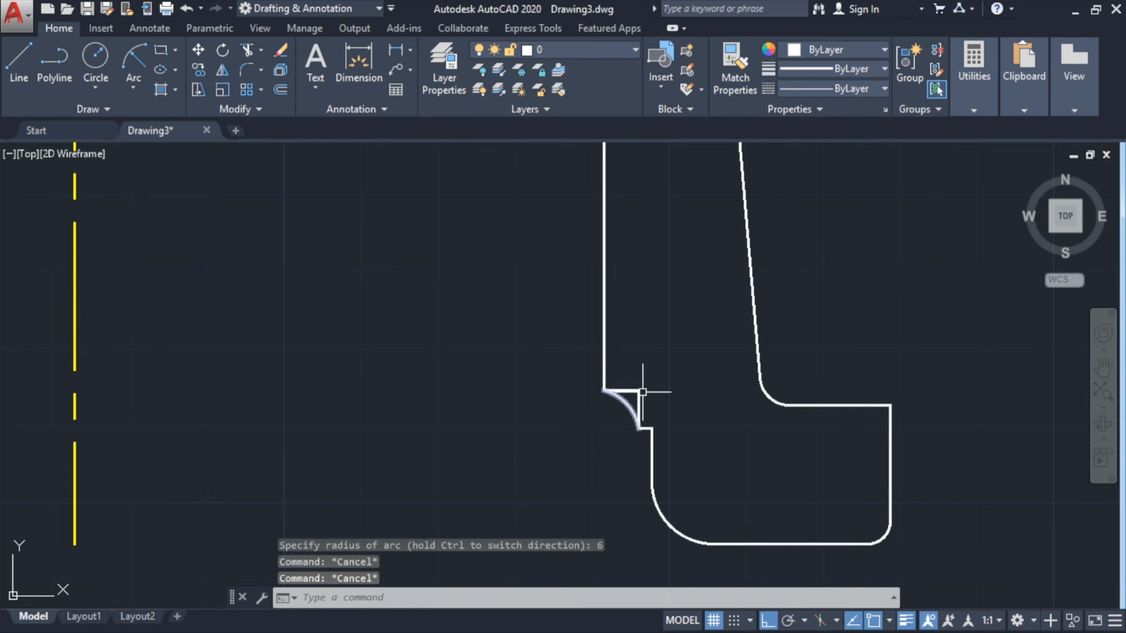
- Erase the horizontal and vertical step lines behind the new arc
left_click(630, 389)
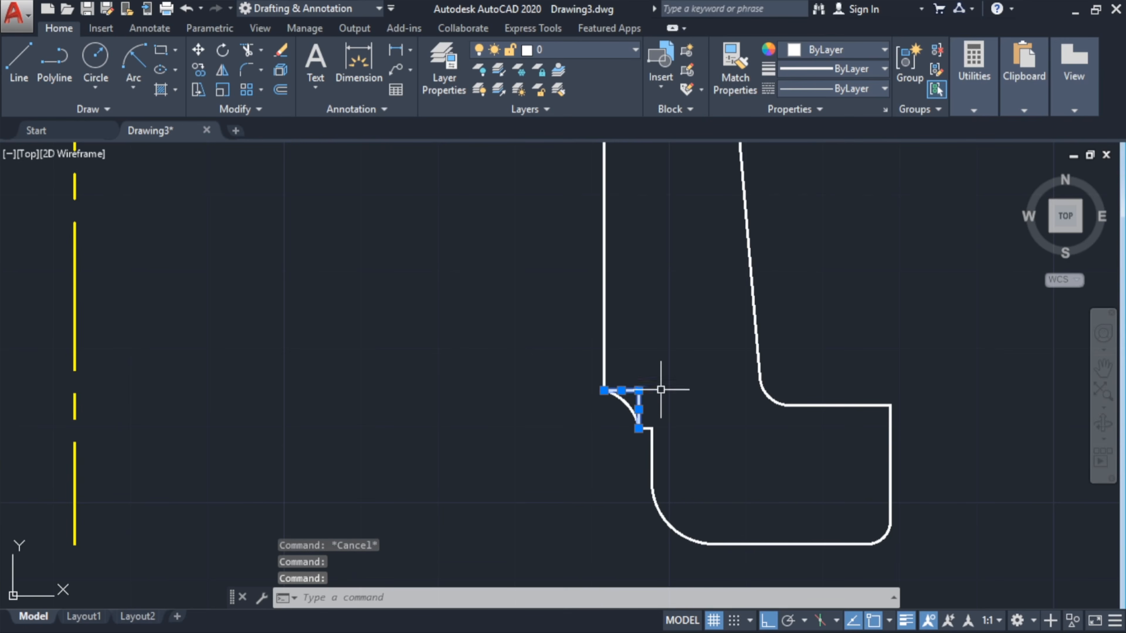
key("Delete")
scroll(654, 388, "down", 2)
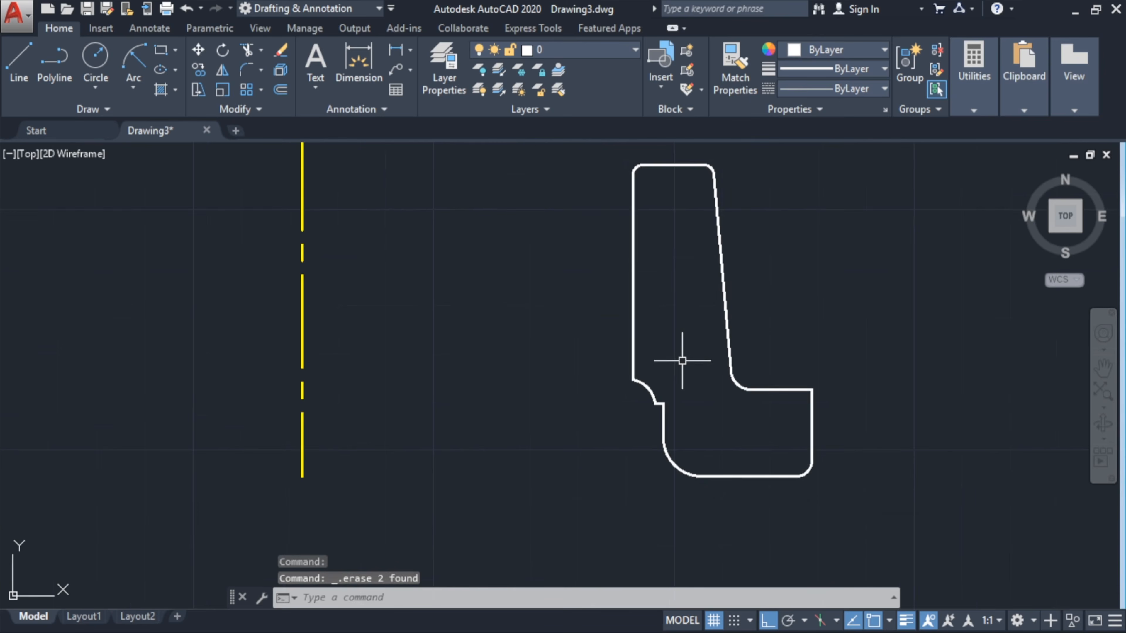
- Mirror the whole half-section profile about the yellow centerline, keeping the source objects
left_click(597, 158)
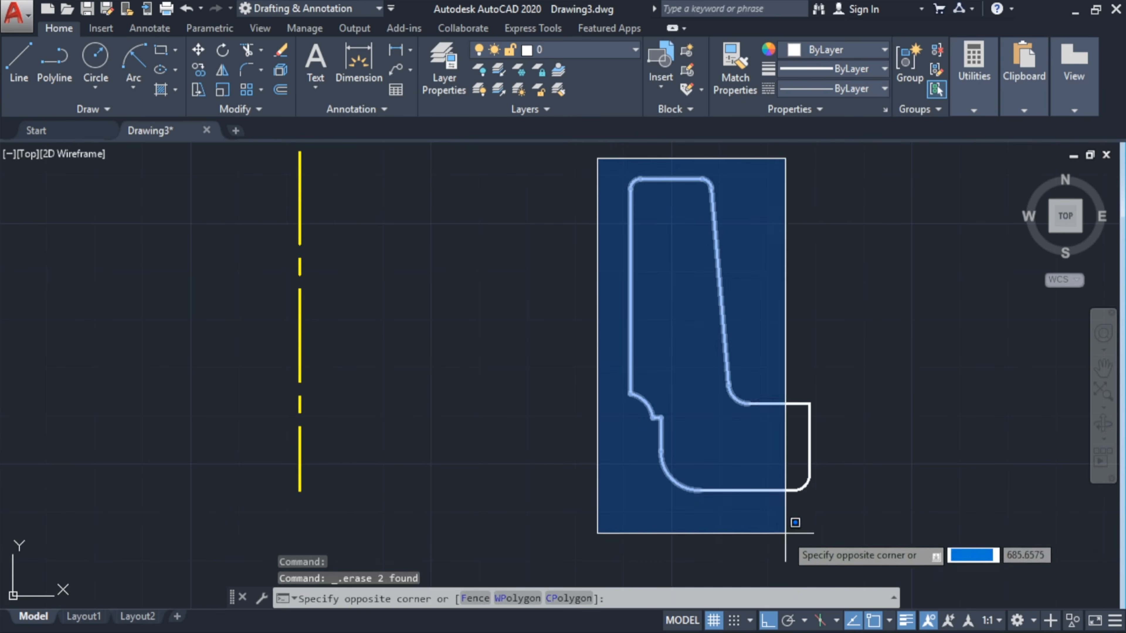
left_click(851, 535)
middle_click_drag(489, 325, 563, 342)
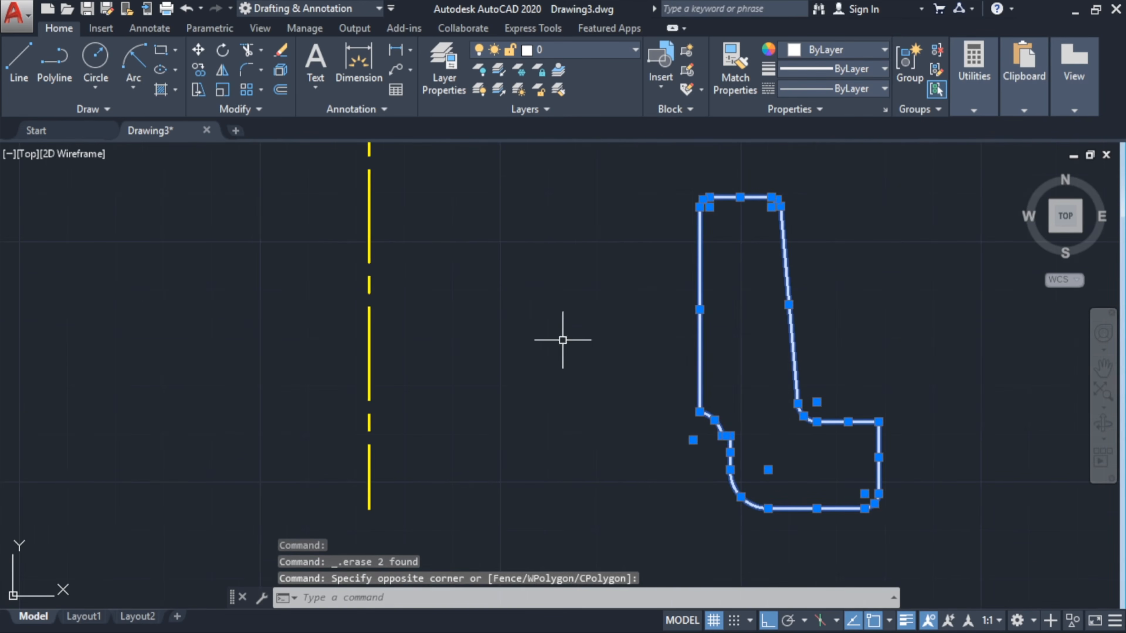
left_click(225, 70)
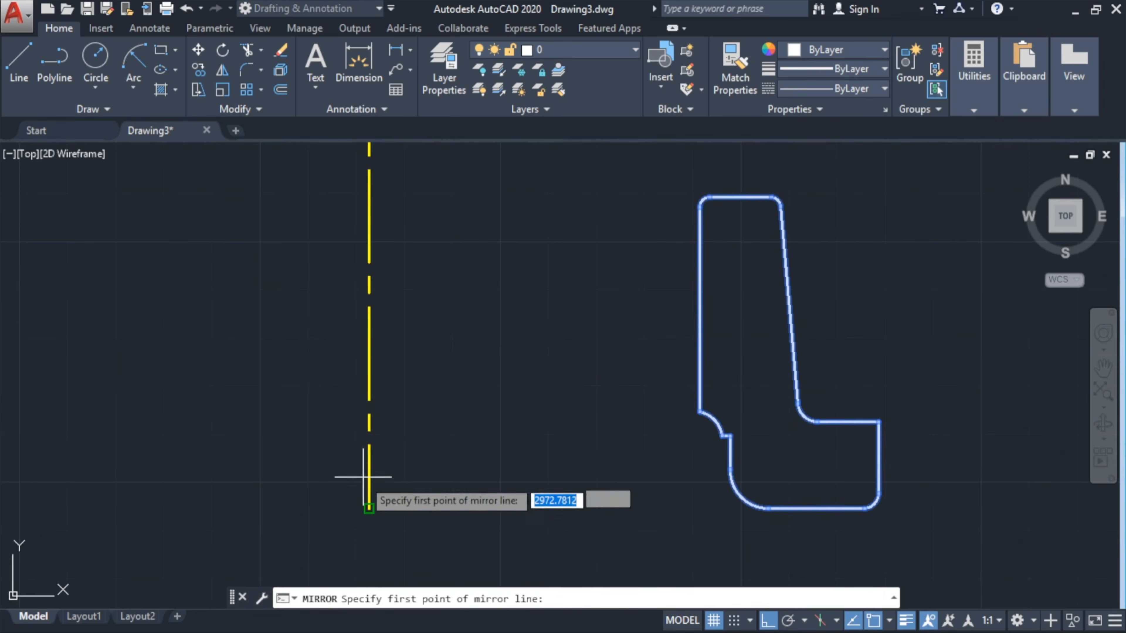
left_click(369, 508)
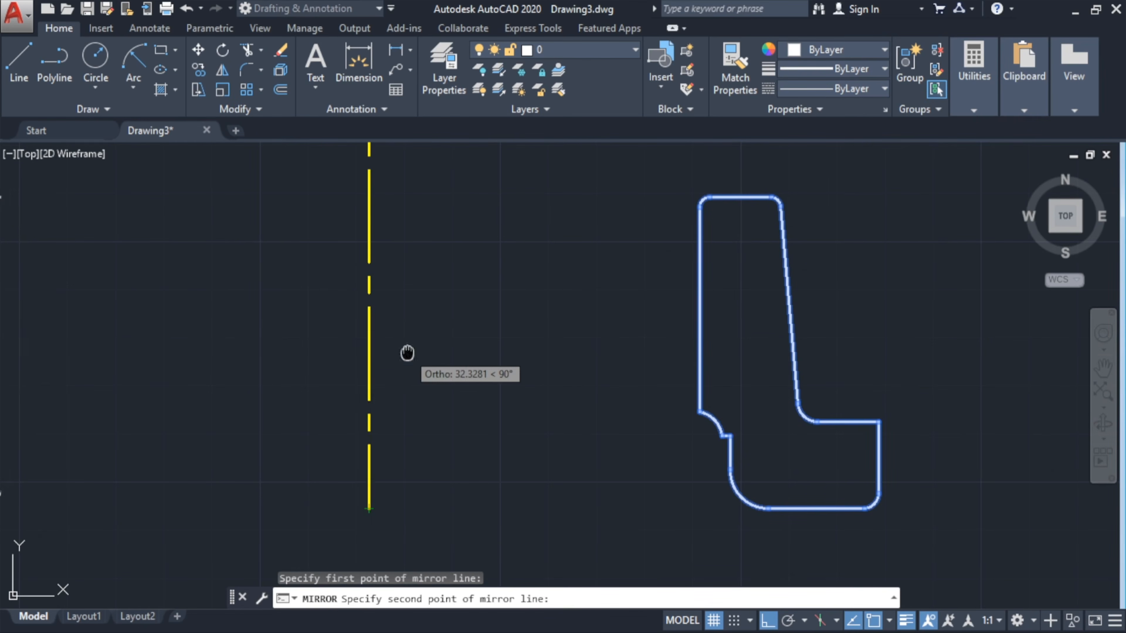
middle_click_drag(334, 352, 515, 352)
left_click(597, 349)
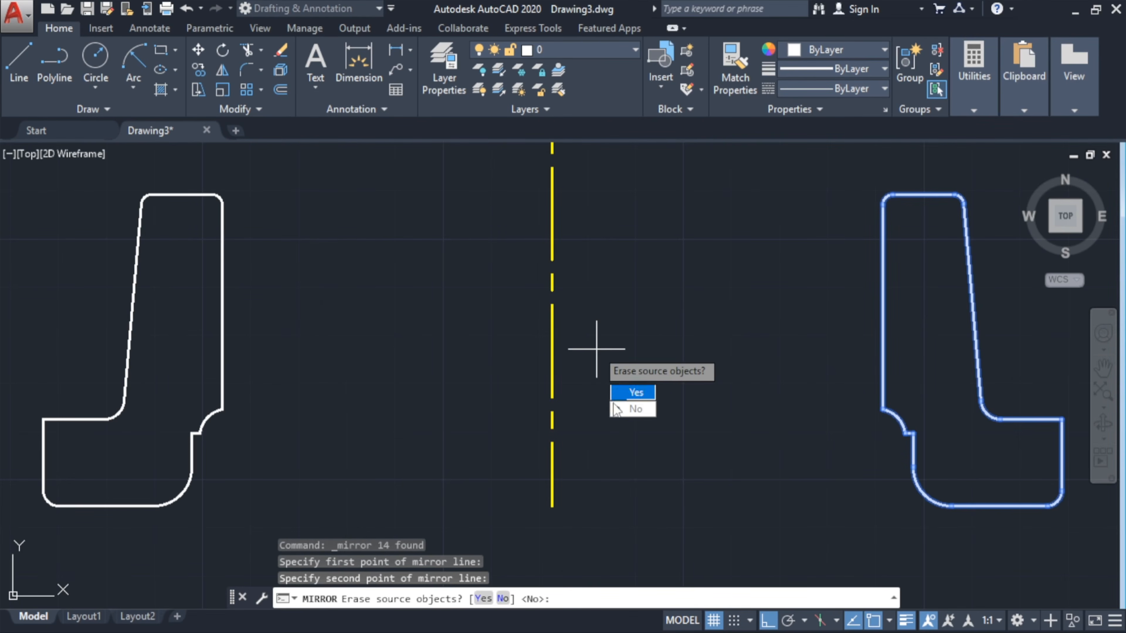
left_click(635, 408)
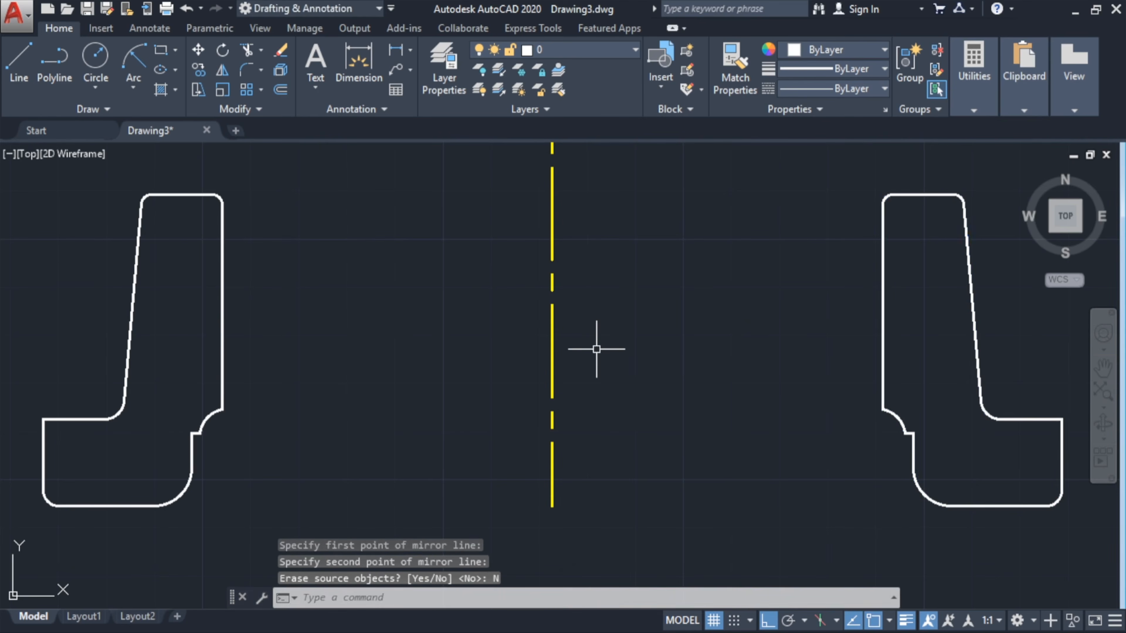
- Draw a horizontal line joining the bottom edges of the two profiles between the lower ends of their large bore fillets
left_click(20, 52)
left_click(152, 506)
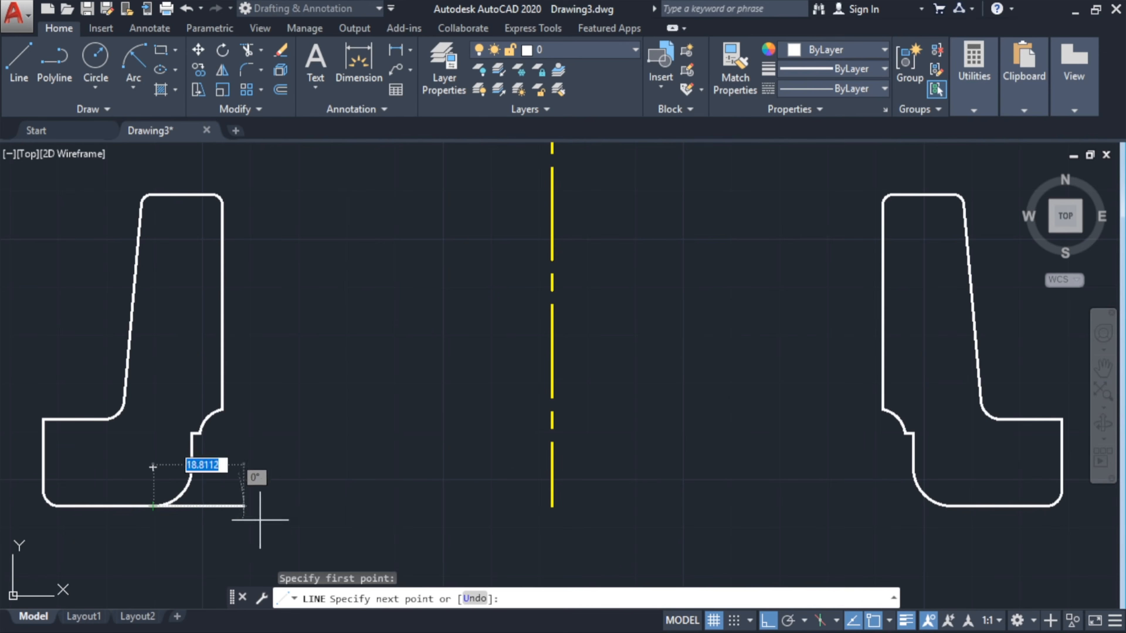
left_click(948, 478)
right_click(787, 389)
left_click(813, 397)
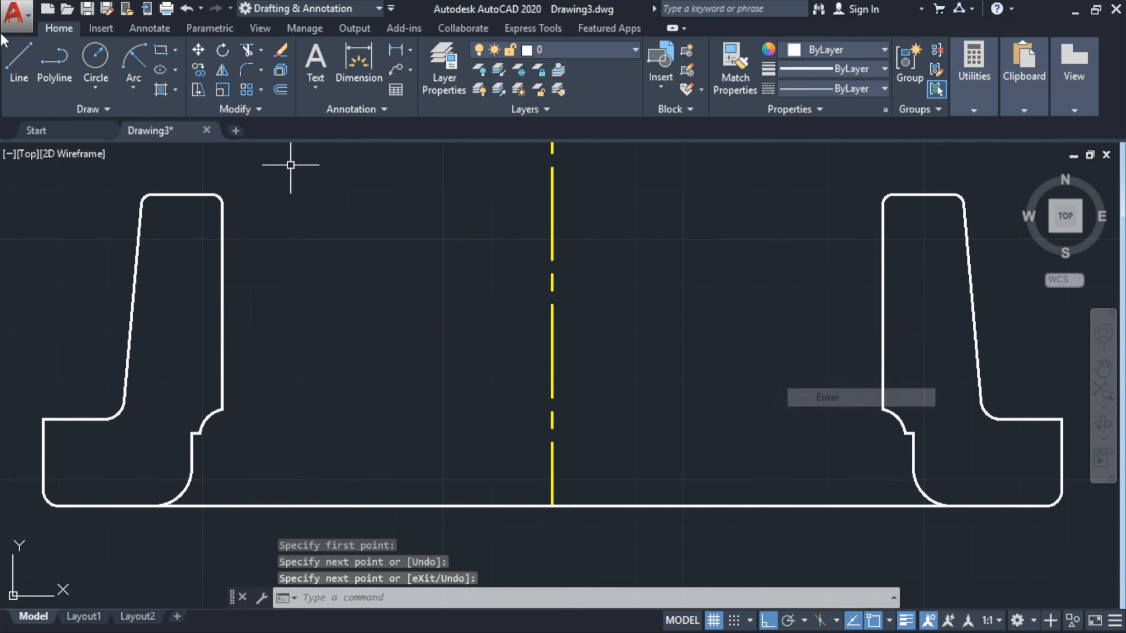
- Draw a horizontal line joining the top edges of the two profiles between their inner corner fillets
key("Return")
left_click(213, 194)
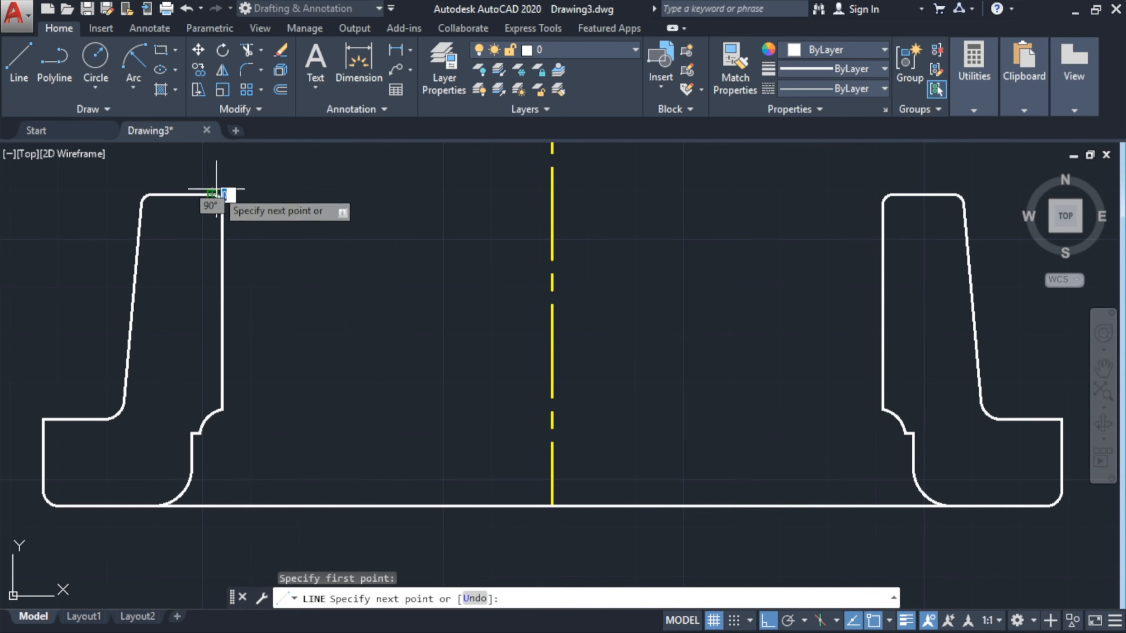
left_click(885, 195)
right_click(781, 237)
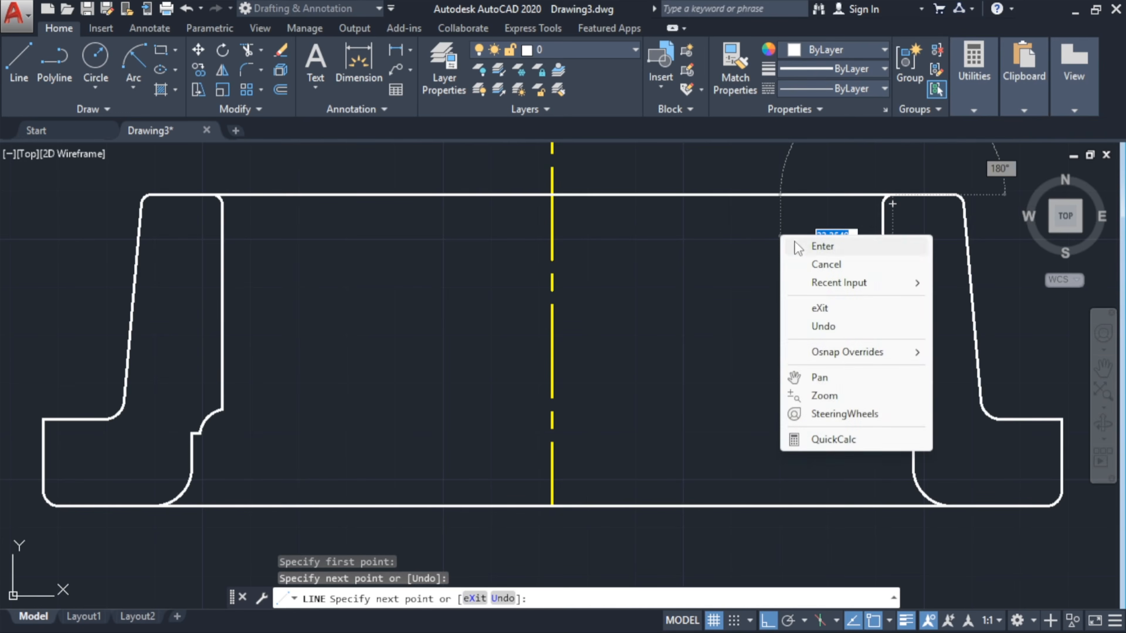
left_click(798, 247)
left_click(18, 63)
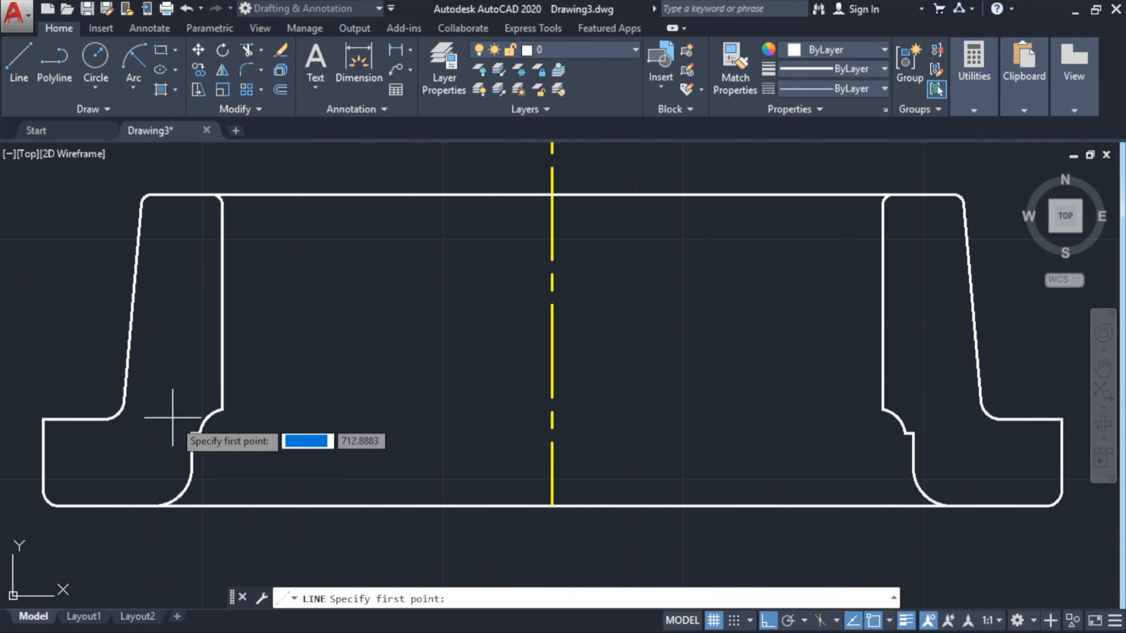
left_click(227, 438)
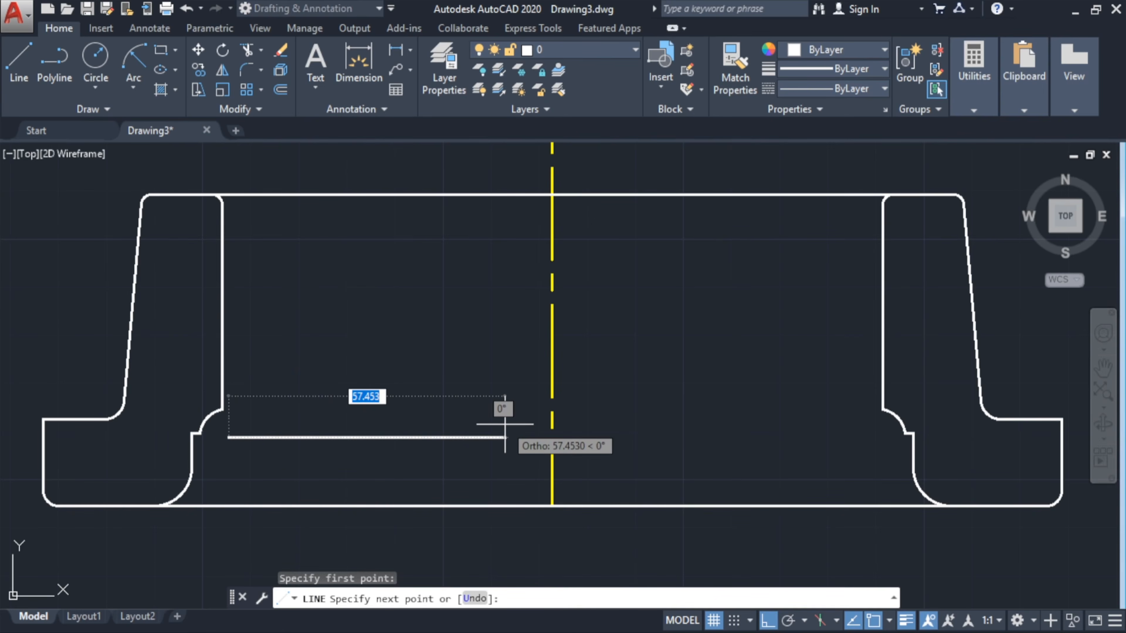
key("Escape")
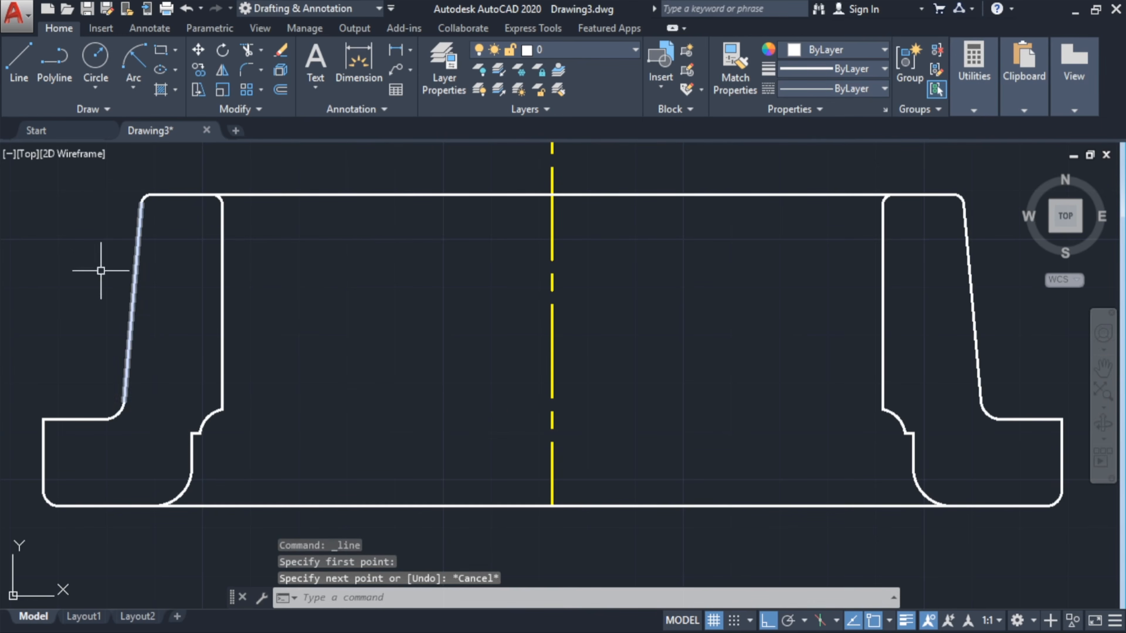
- Draw a horizontal line across the bore between the upper ends of the two large bottom fillets
left_click(19, 58)
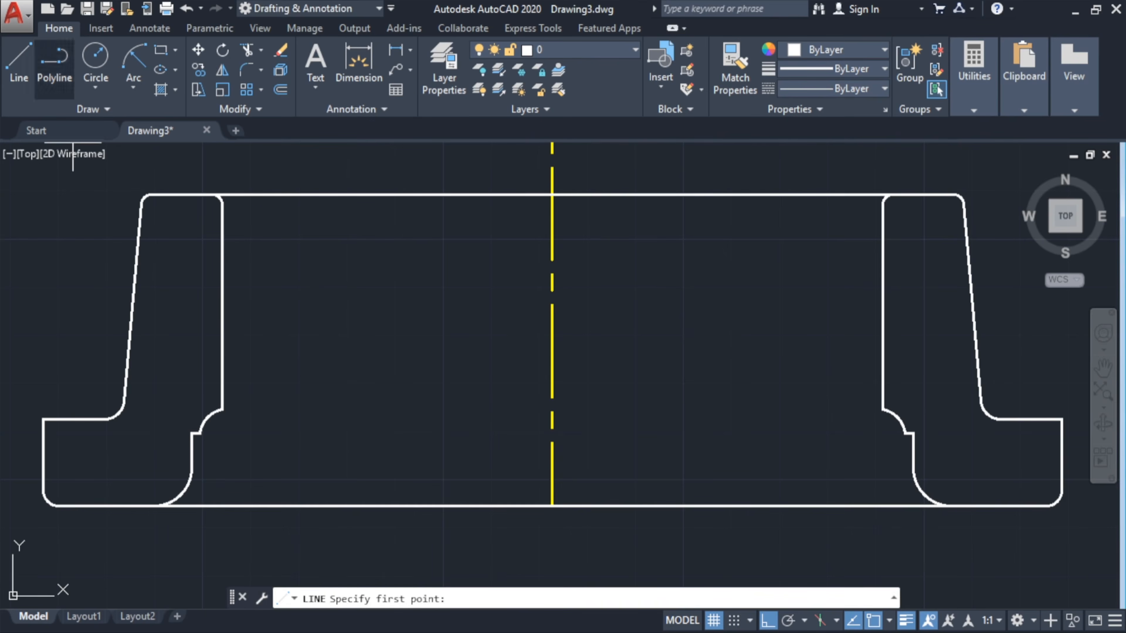
left_click(191, 467)
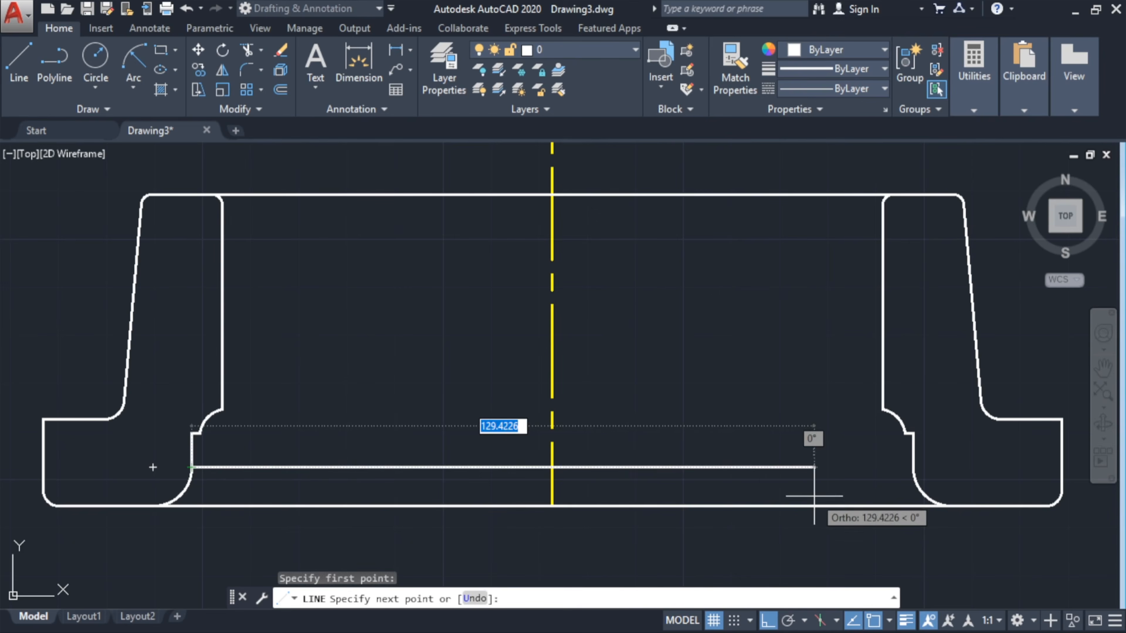
left_click(913, 467)
right_click(759, 358)
left_click(759, 359)
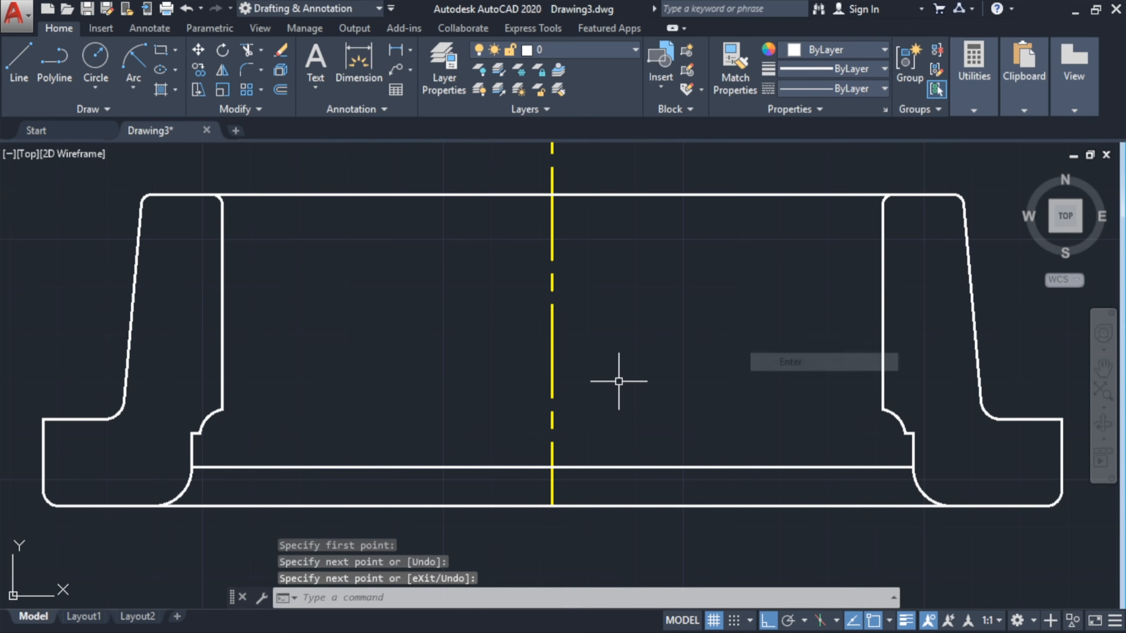
- Draw a horizontal line across the bore joining the lower ends of the two inner vertical walls
left_click(18, 62)
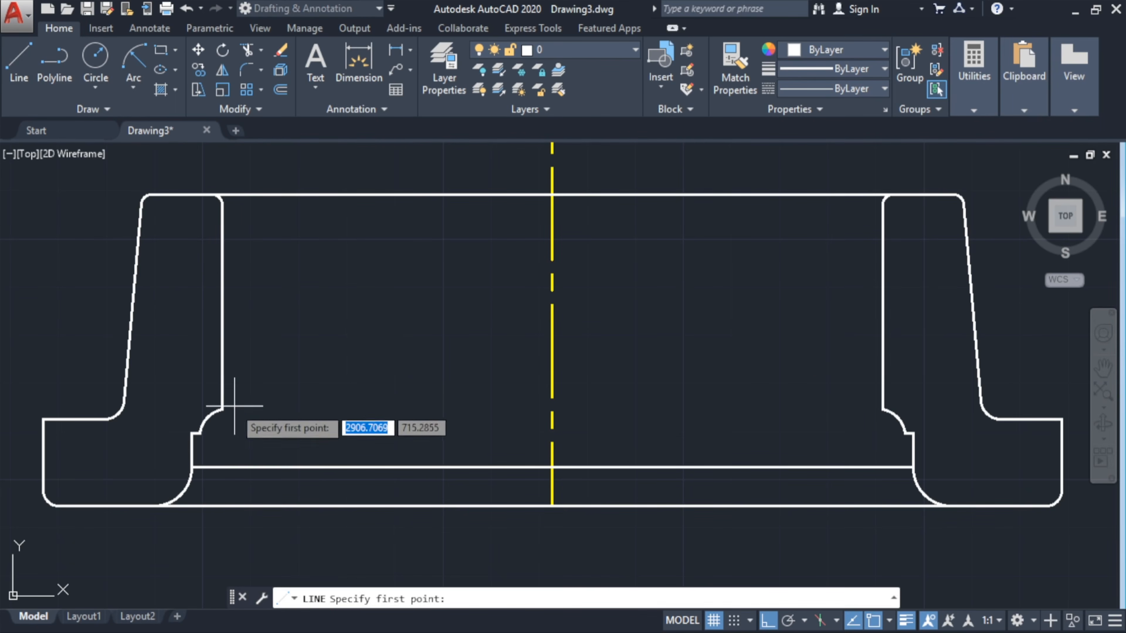
left_click(221, 409)
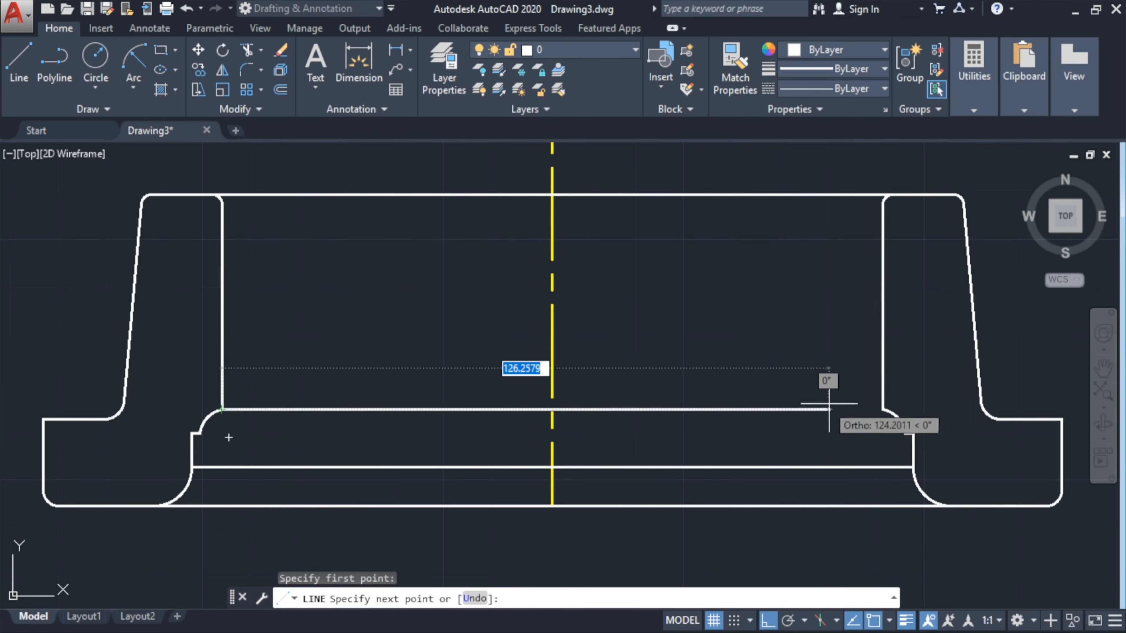
left_click(883, 409)
right_click(761, 308)
left_click(773, 318)
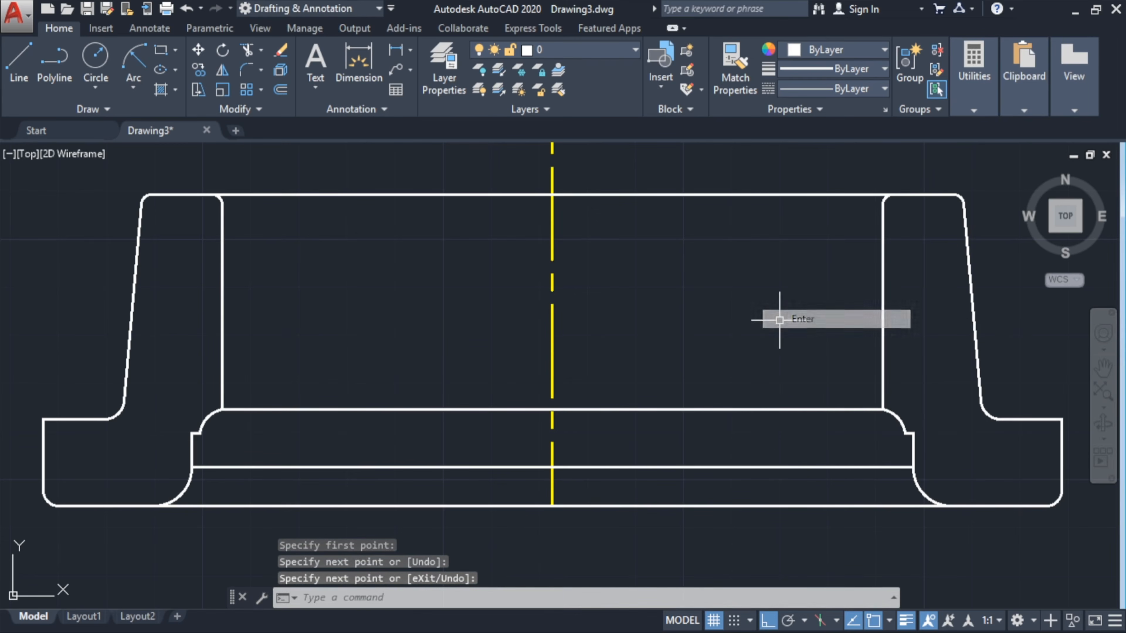
- Draw a horizontal line across the bore between the lower ends of the two top inner corner fillets
left_click(21, 70)
left_click(221, 204)
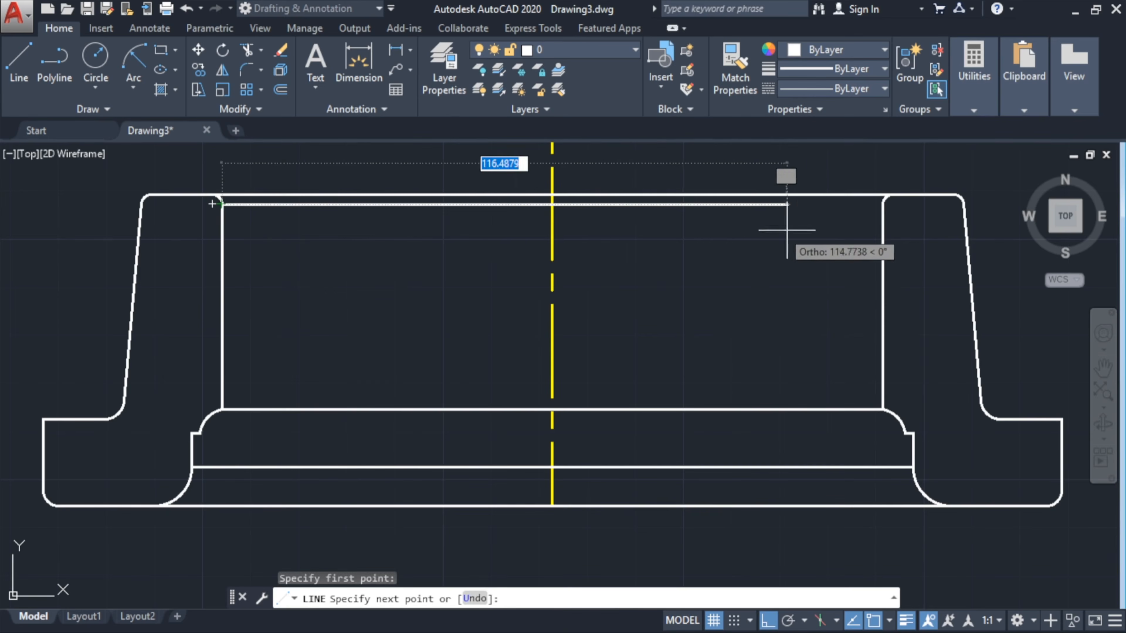
left_click(883, 204)
right_click(788, 268)
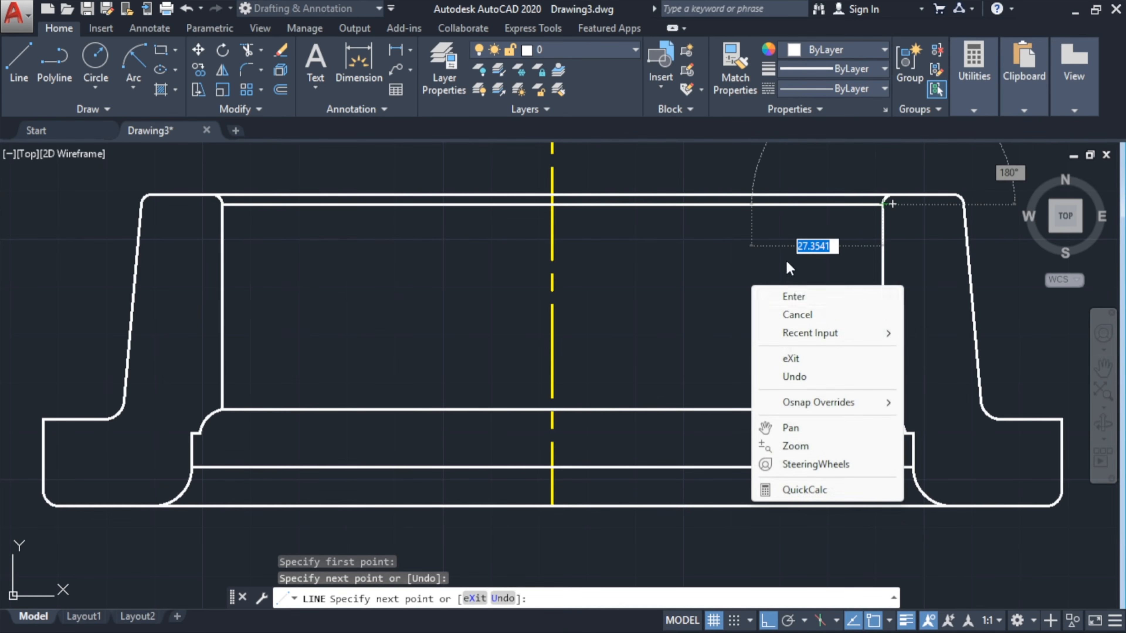
left_click(787, 296)
- Draw a horizontal line across the bore between the lower ends of the two fillets at the counterbore shoulder
middle_click_drag(677, 289, 693, 289)
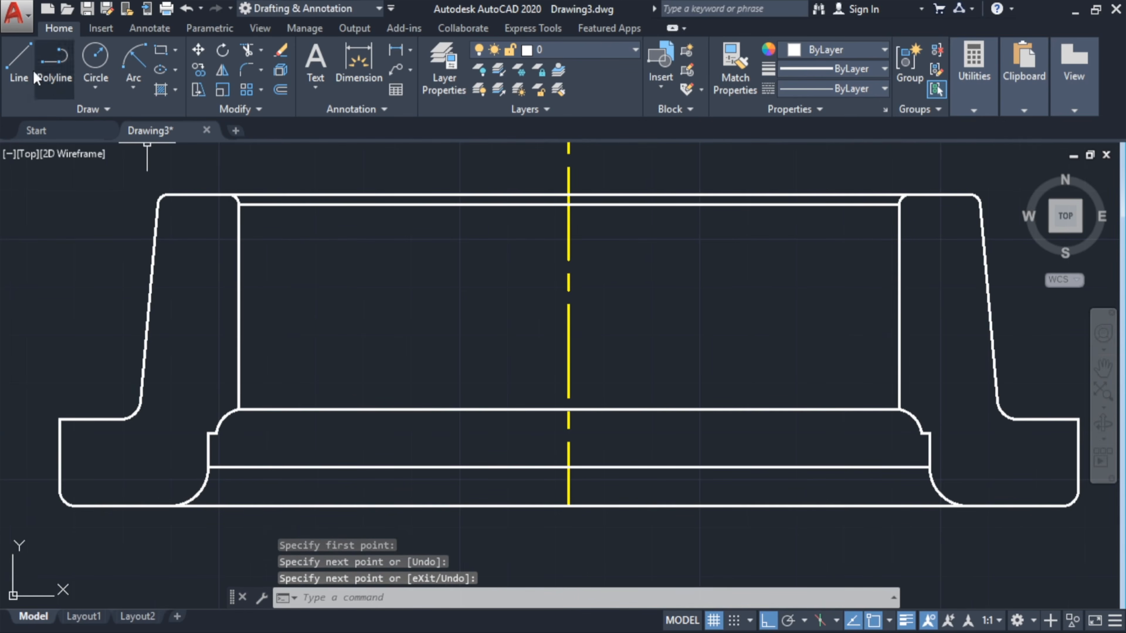
key("Return")
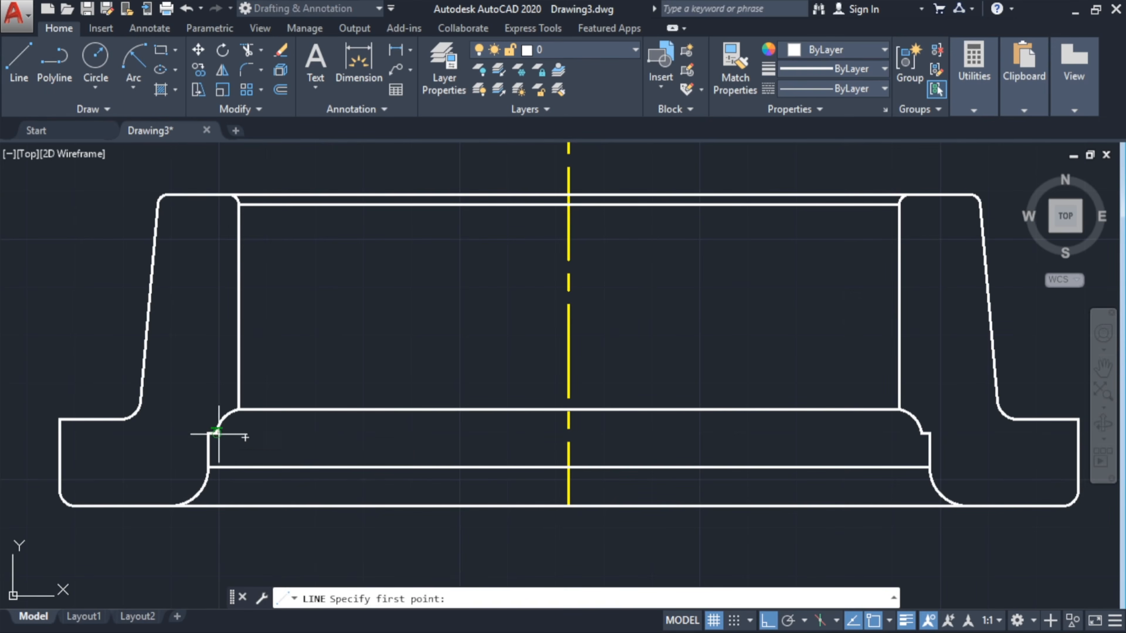
left_click(217, 433)
left_click(925, 433)
right_click(818, 352)
left_click(830, 366)
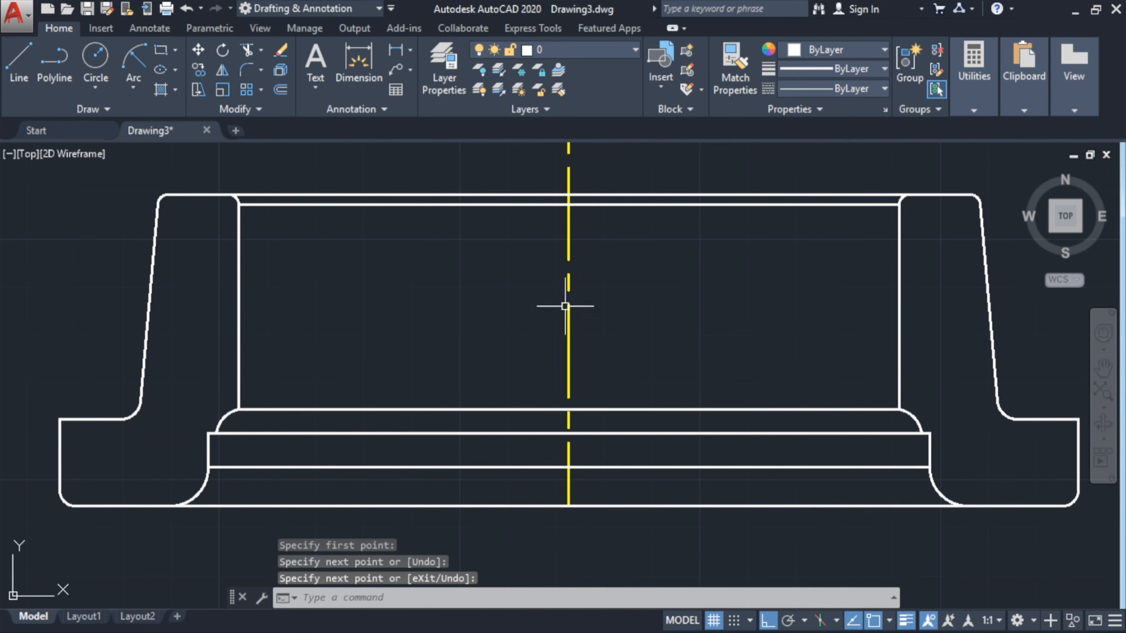
- Switch to the reference drawing image to compare its edge lines, diameters and radii with the section, and minimize it
middle_click_drag(565, 307, 585, 315)
mouse_move(881, 619)
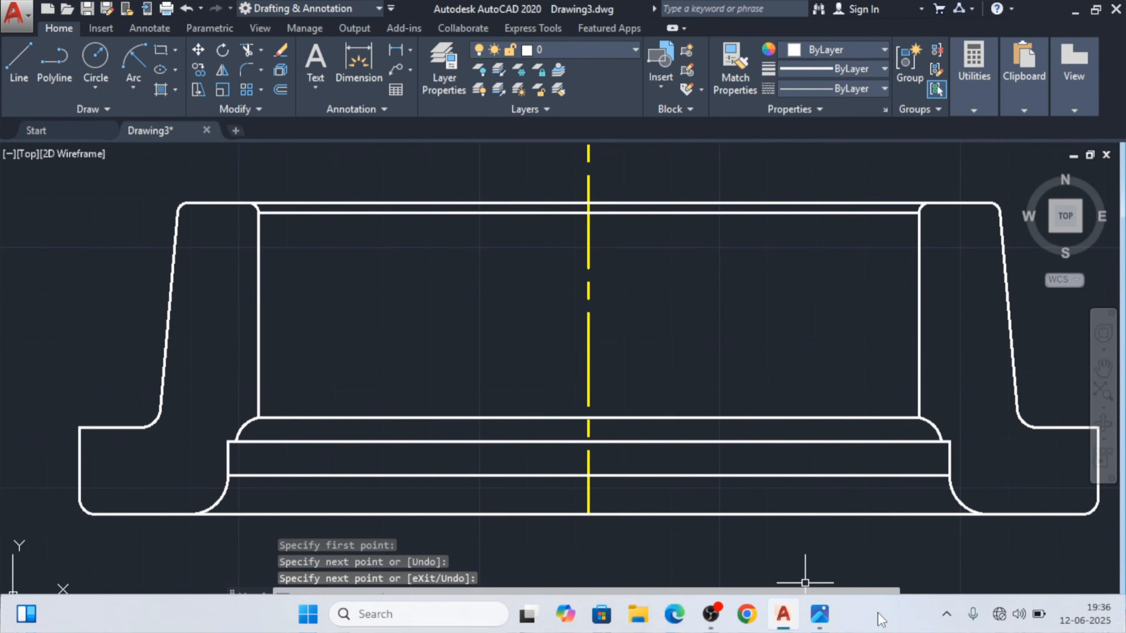
left_click(832, 620)
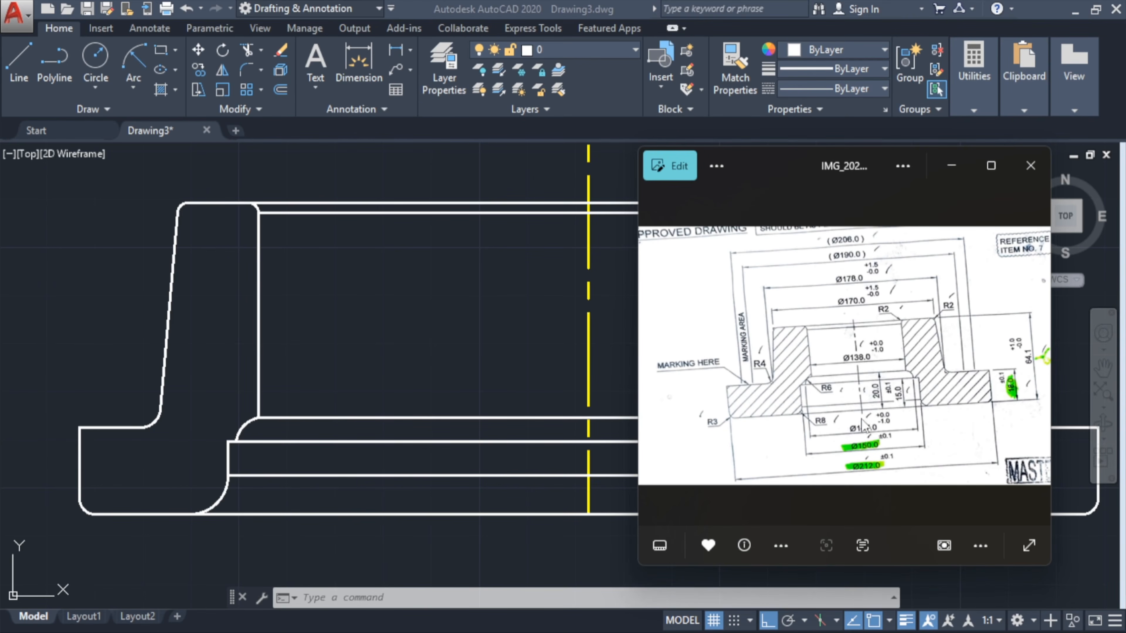
left_click(951, 165)
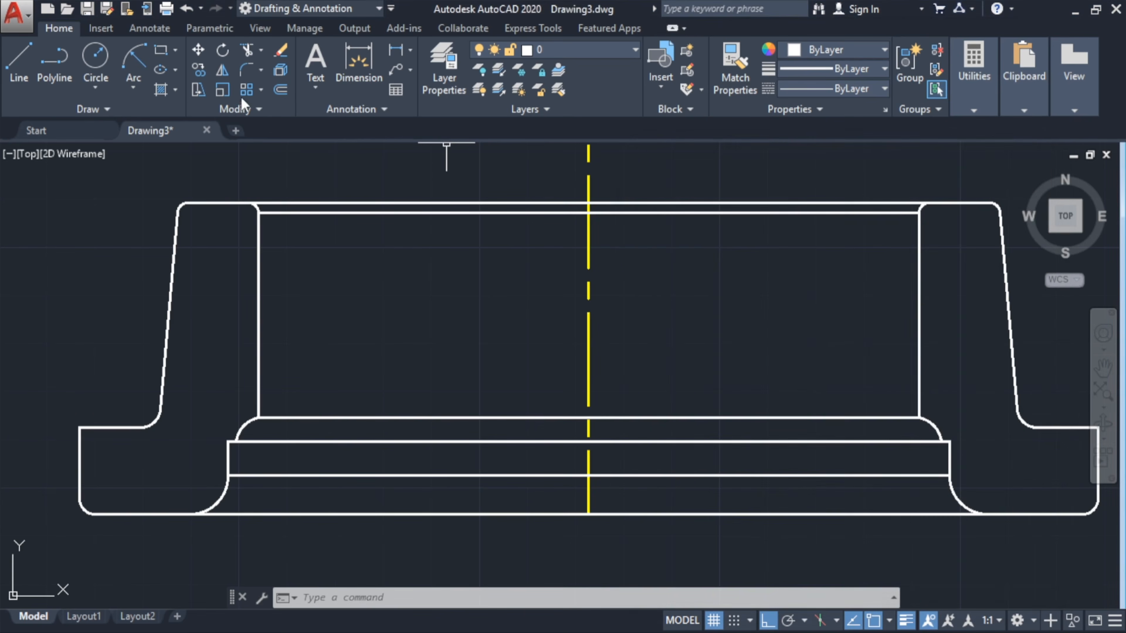
- Measure the horizontal distance between the lower ends of the two large bottom fillets with a linear dimension, without placing it
left_click(411, 48)
left_click(409, 74)
middle_click_drag(387, 301, 371, 308)
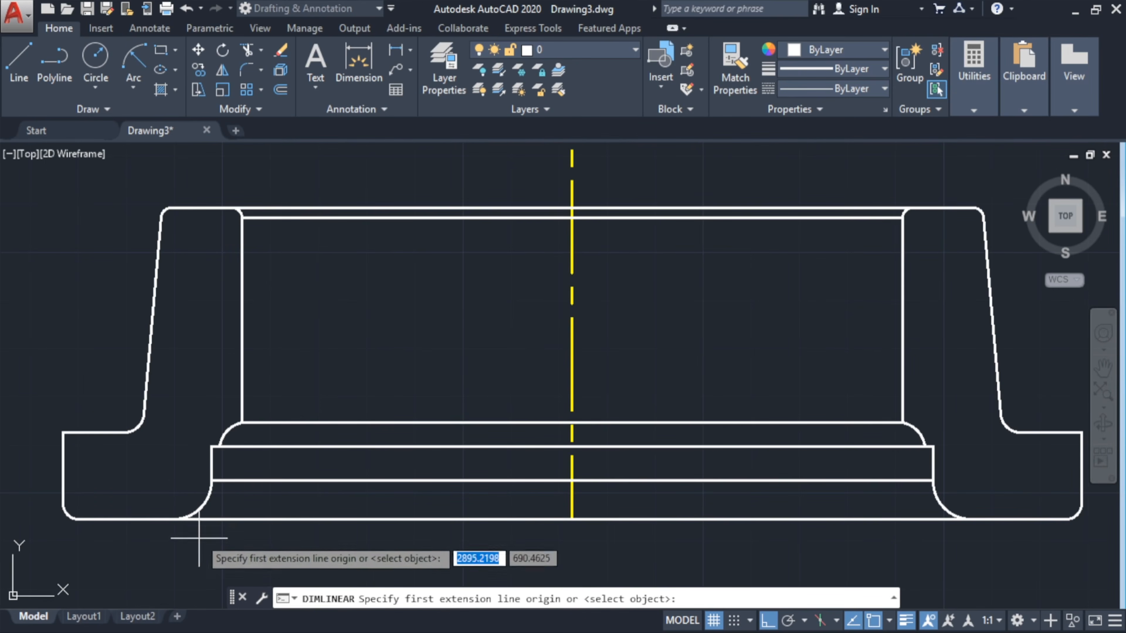
left_click(177, 516)
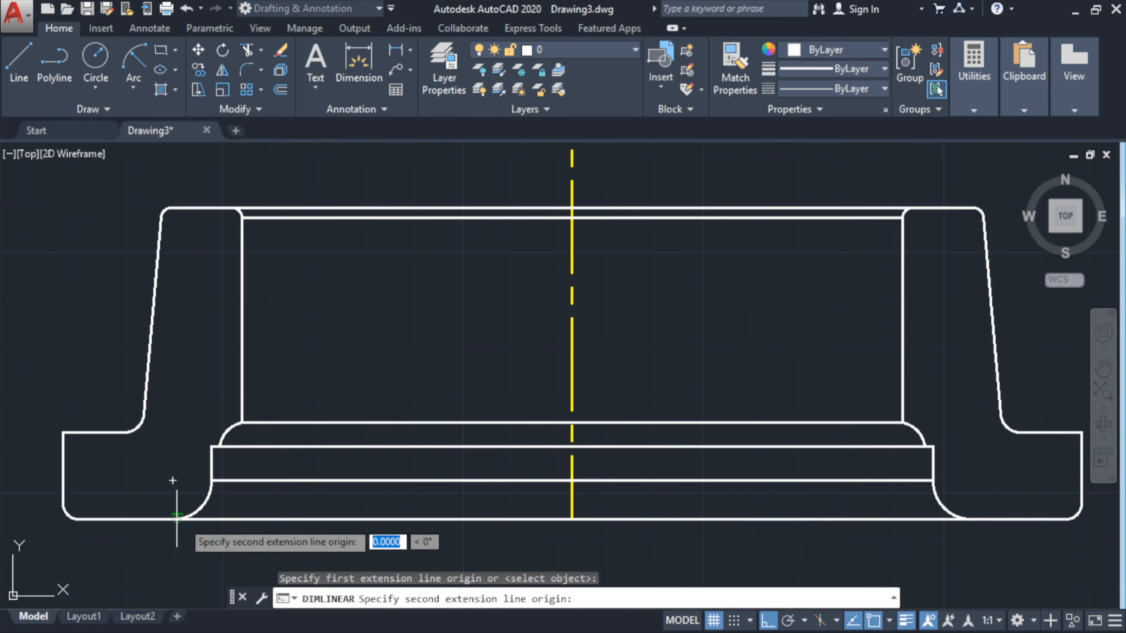
left_click(969, 517)
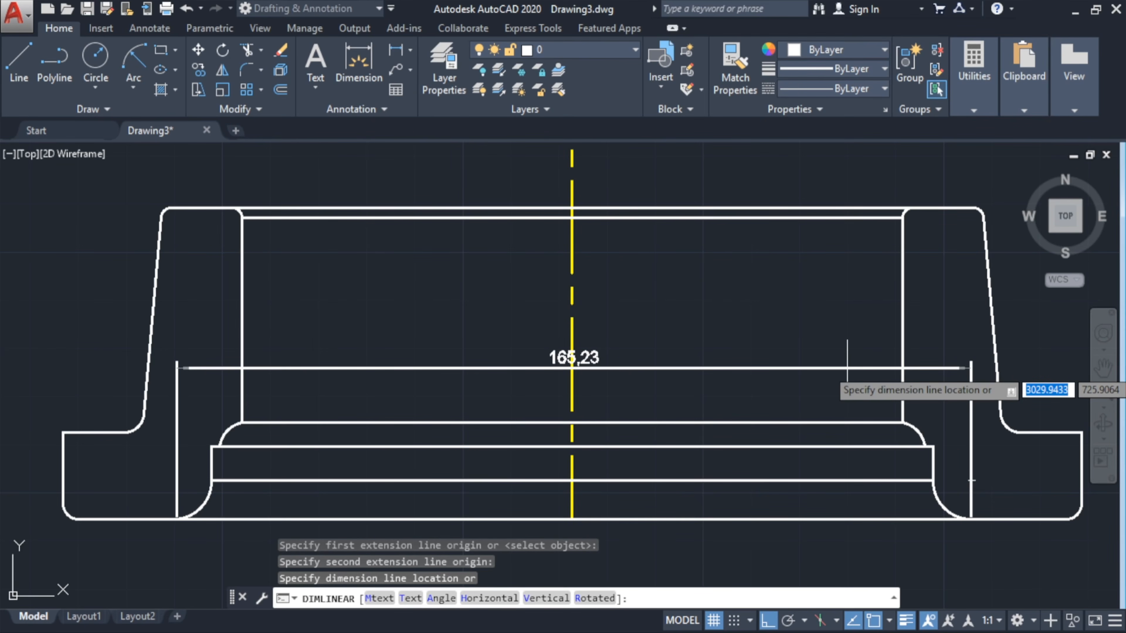
key("Escape")
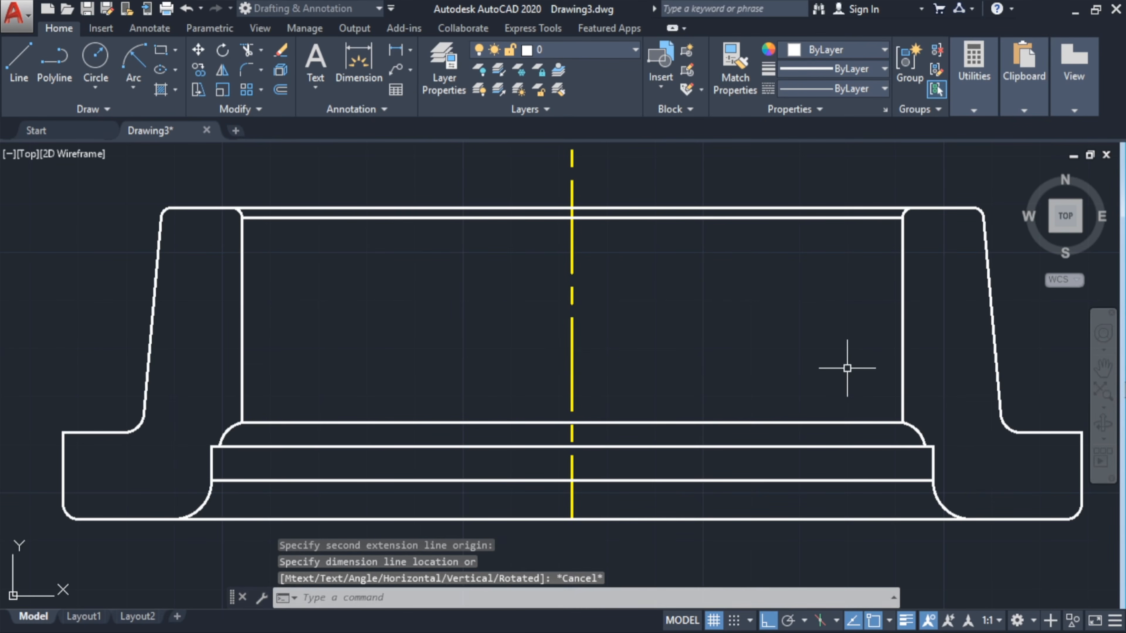
- Measure the vertical height of the left large bottom fillet with a linear dimension, without placing it
left_click(402, 48)
left_click(211, 480)
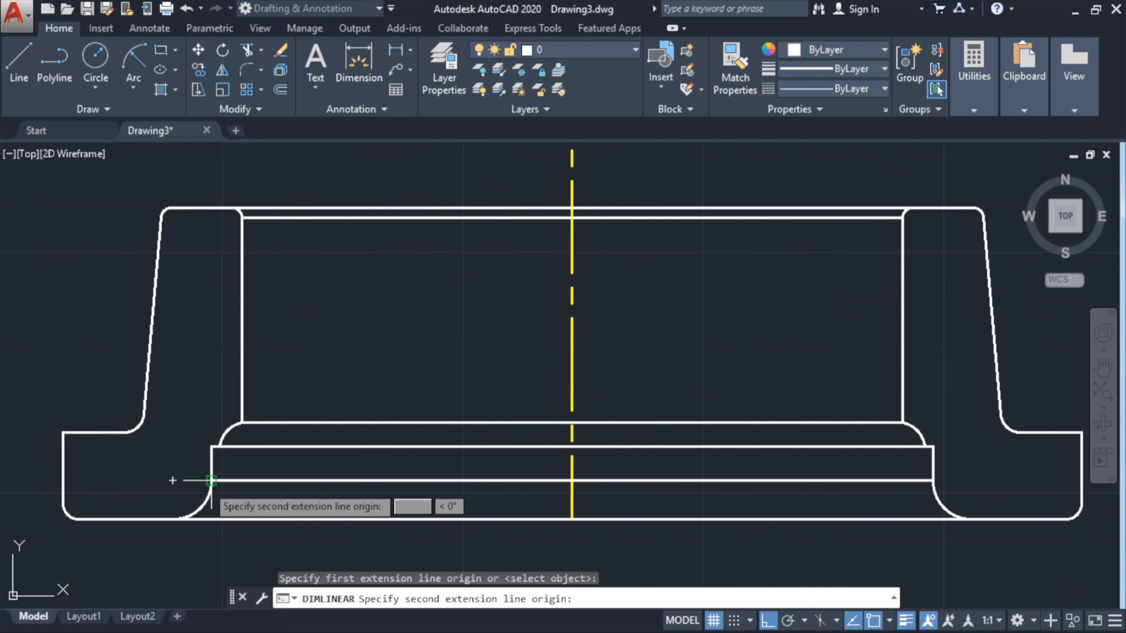
left_click(173, 519)
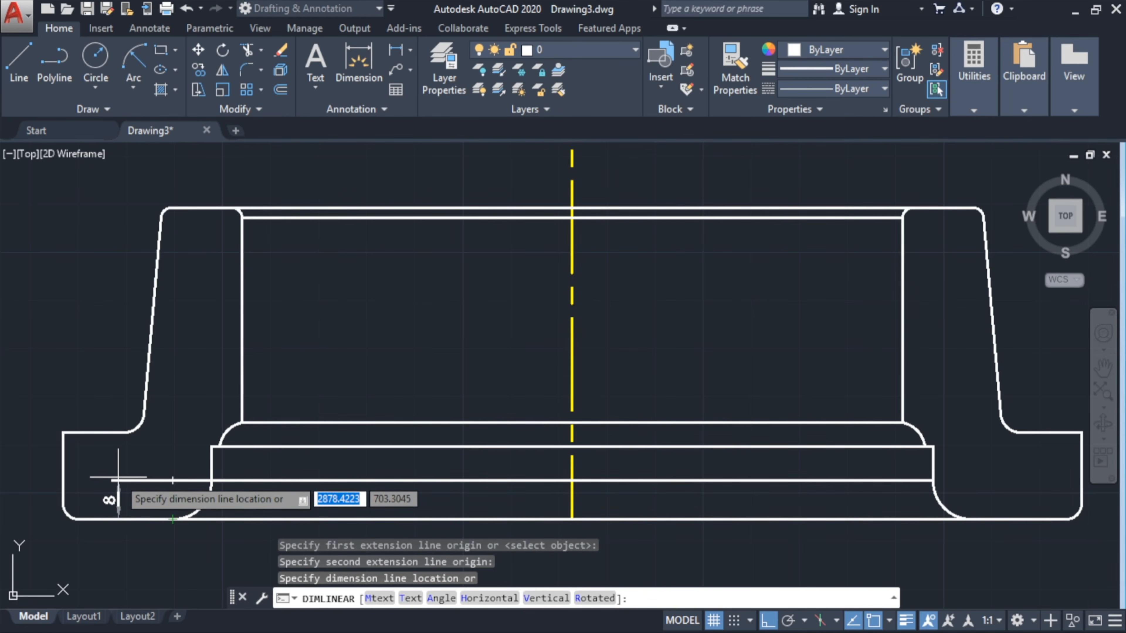
key("Escape")
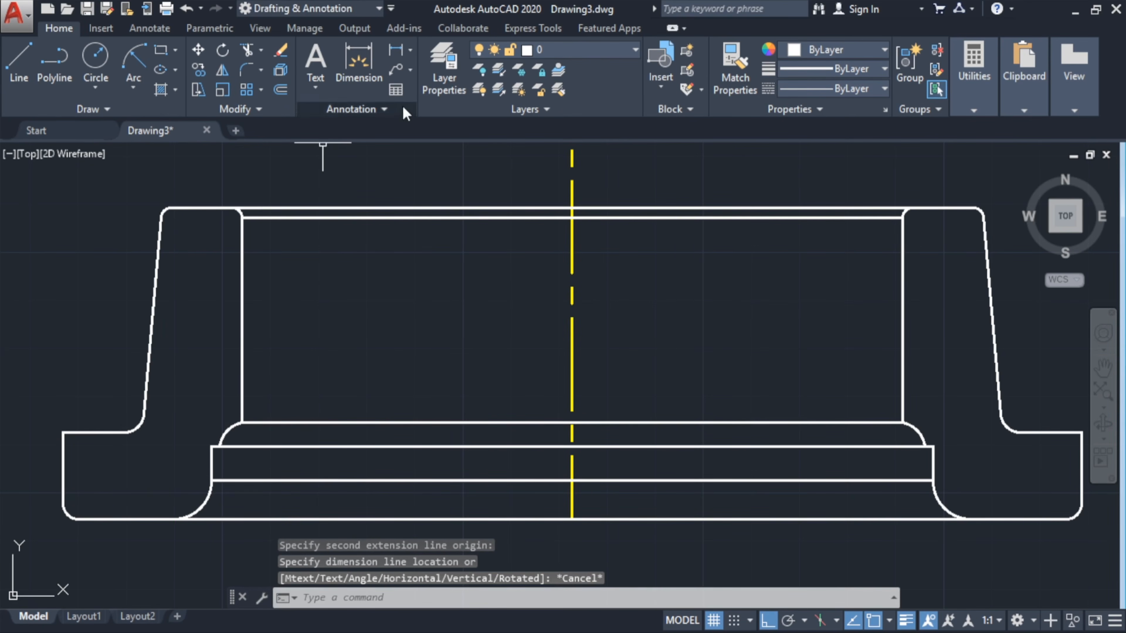
- Measure the horizontal width of the left top inner corner fillet with a linear dimension, without placing it
left_click(396, 50)
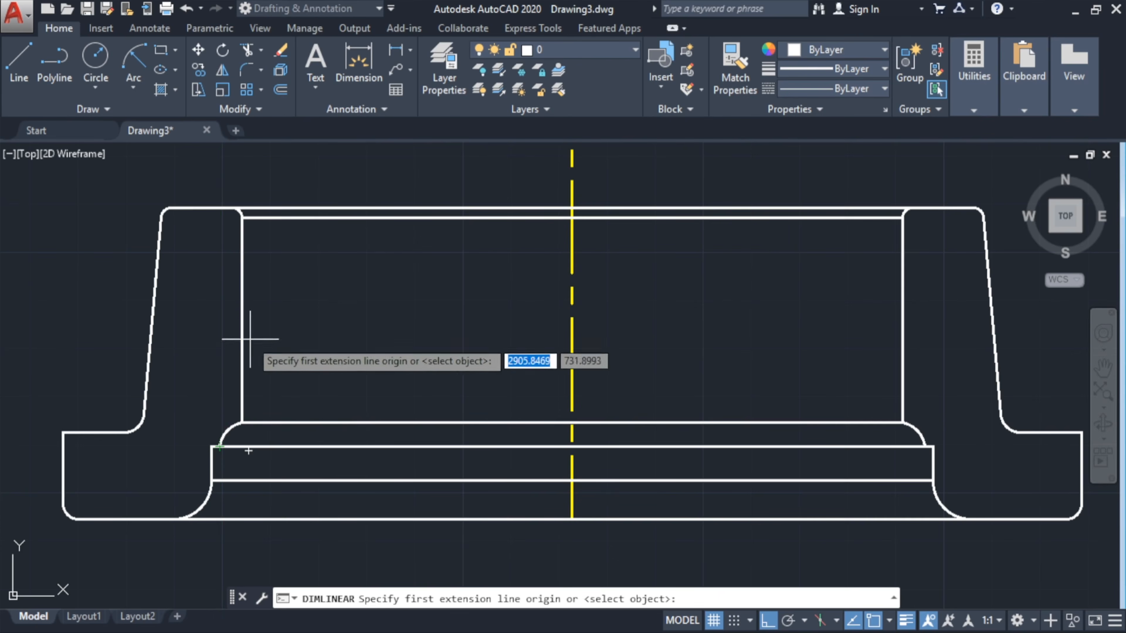
left_click(241, 216)
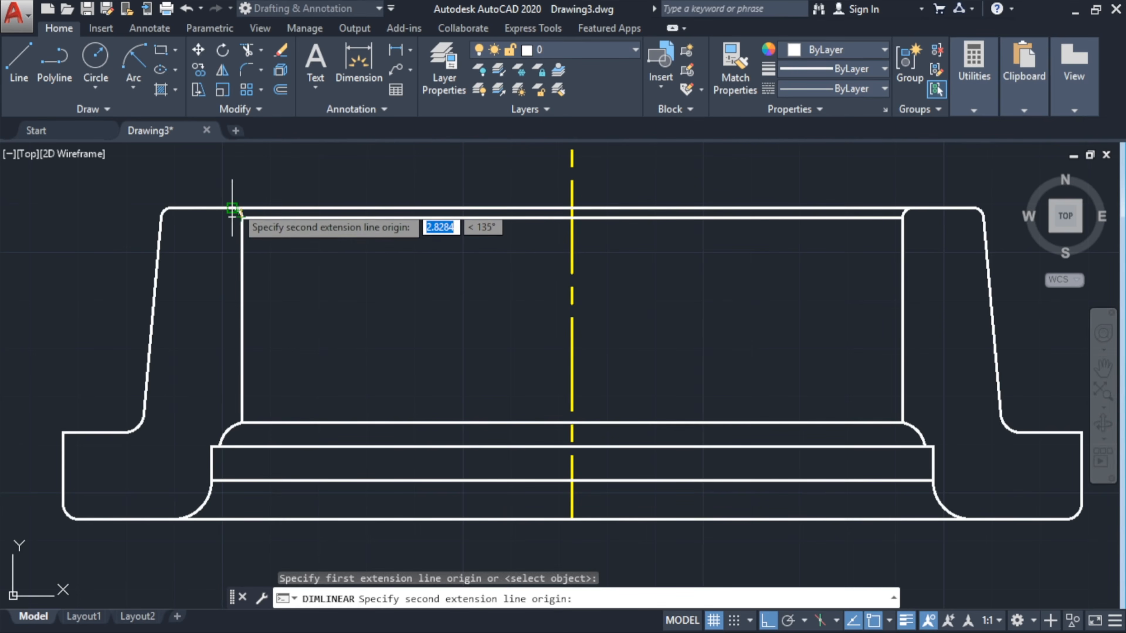
left_click(233, 209)
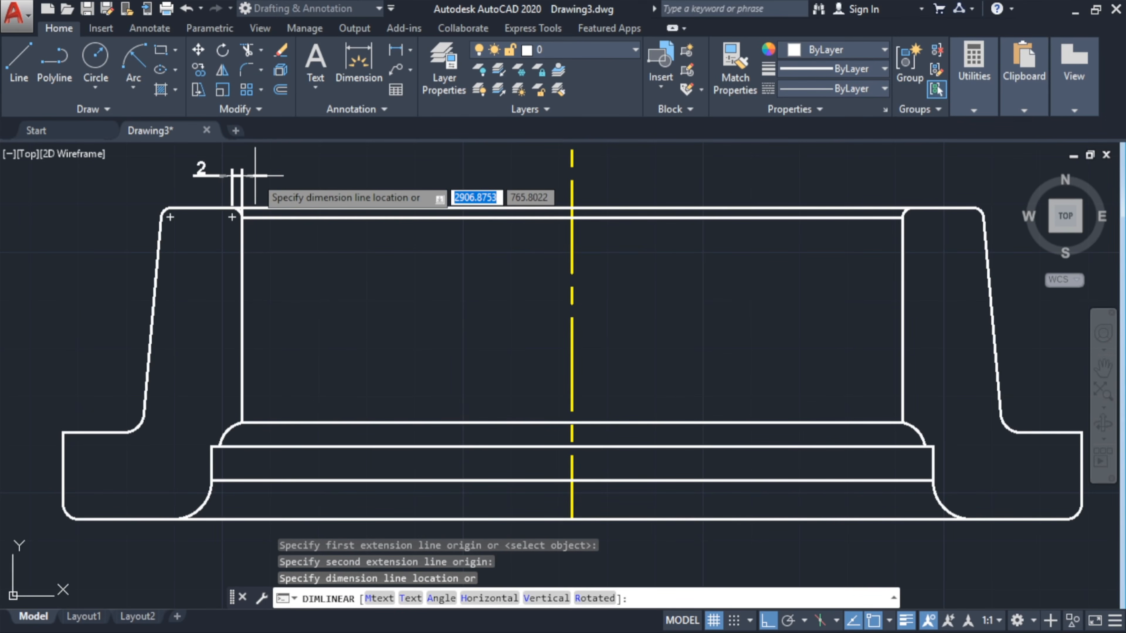
key("Escape")
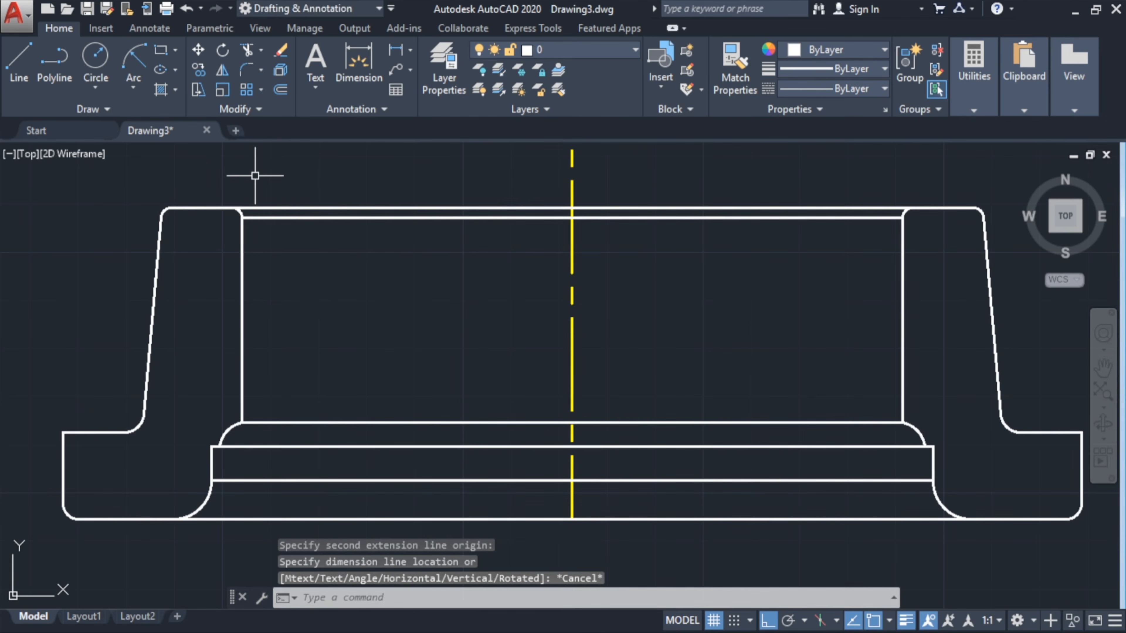
- Dimension the vertical distance from the top edge to the lower end of the left tapered side, placed outside the profile
left_click(391, 46)
left_click(170, 215)
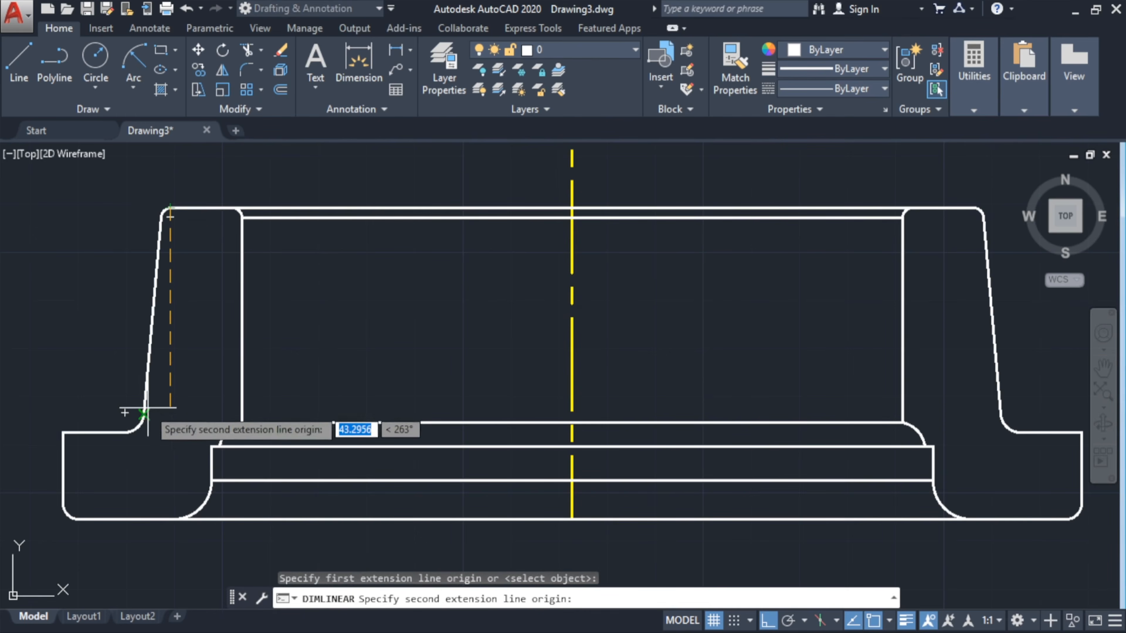
left_click(143, 415)
left_click(88, 355)
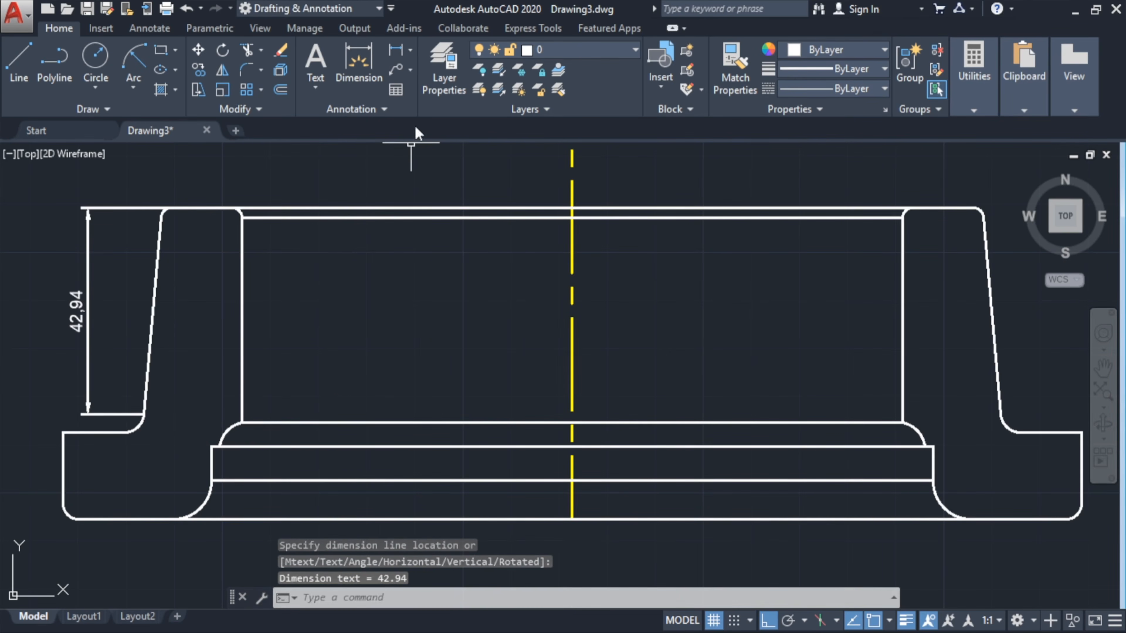
- Dimension the horizontal distance between the two outer fillets' ends on the flange's upper face
left_click(395, 50)
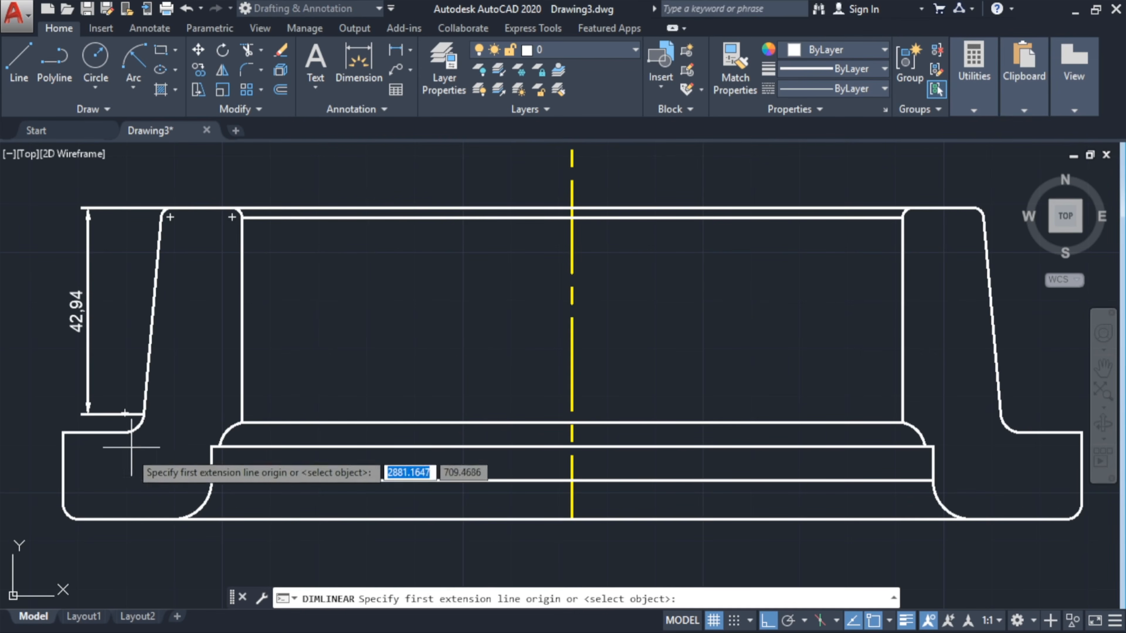
left_click(124, 433)
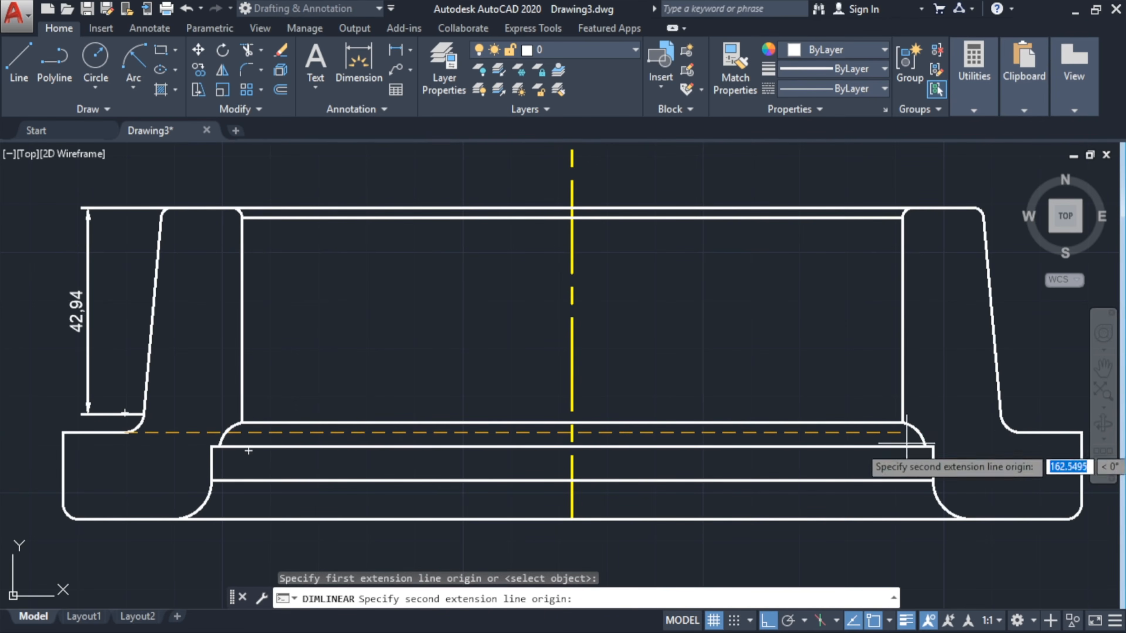
left_click(1019, 433)
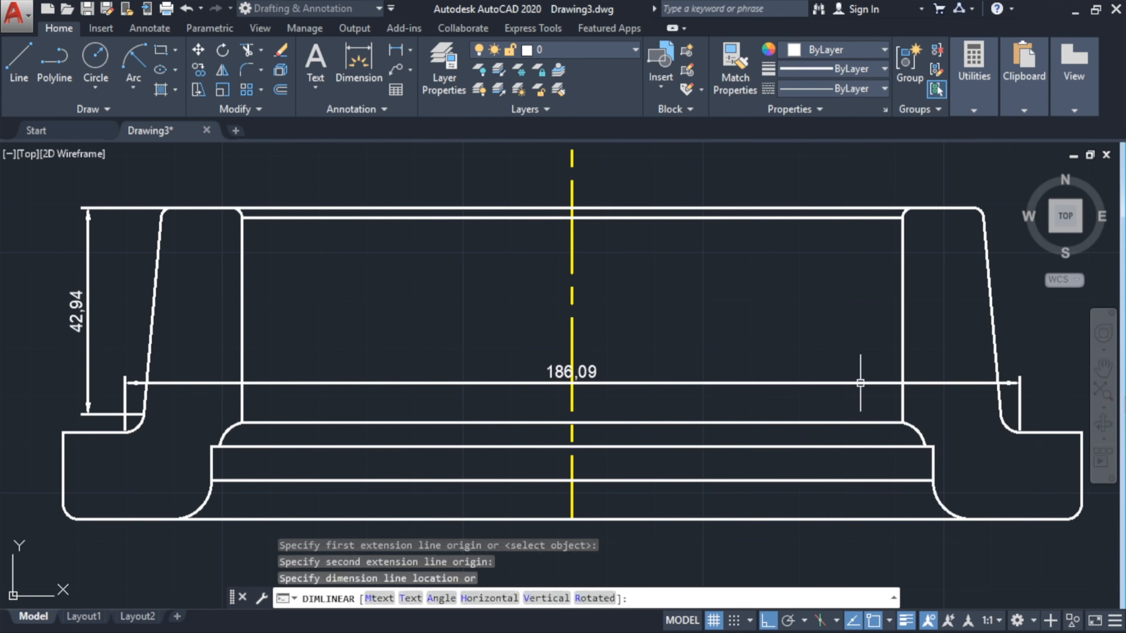
left_click(572, 383)
- Dimension the horizontal distance between the lower ends of the two tapered sides, placed above the existing horizontal dimension
left_click(395, 51)
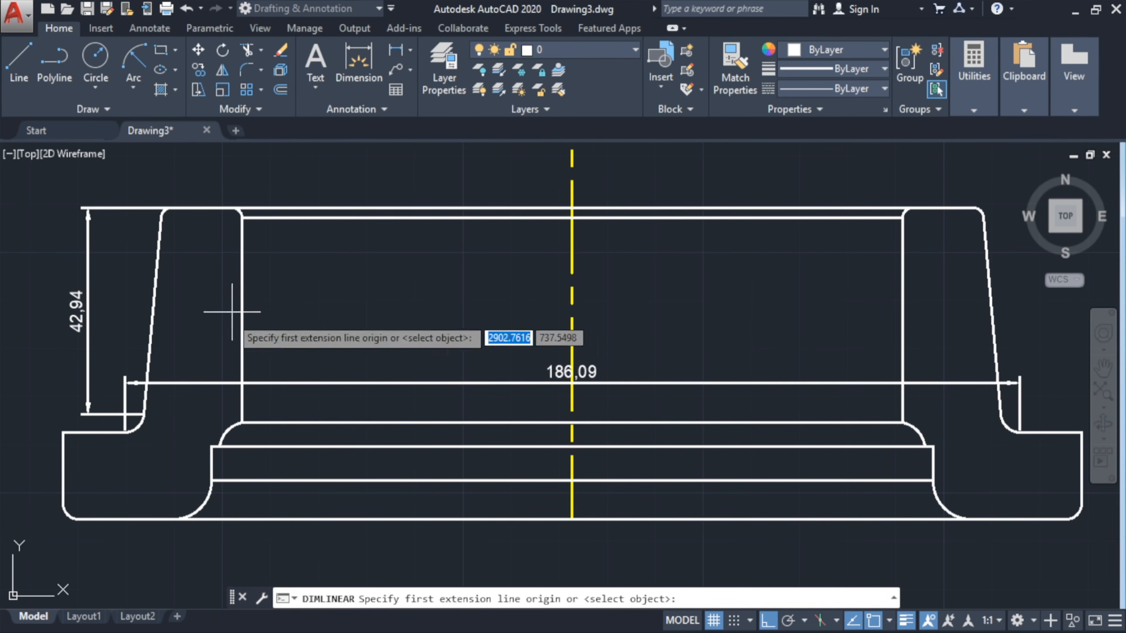
left_click(144, 414)
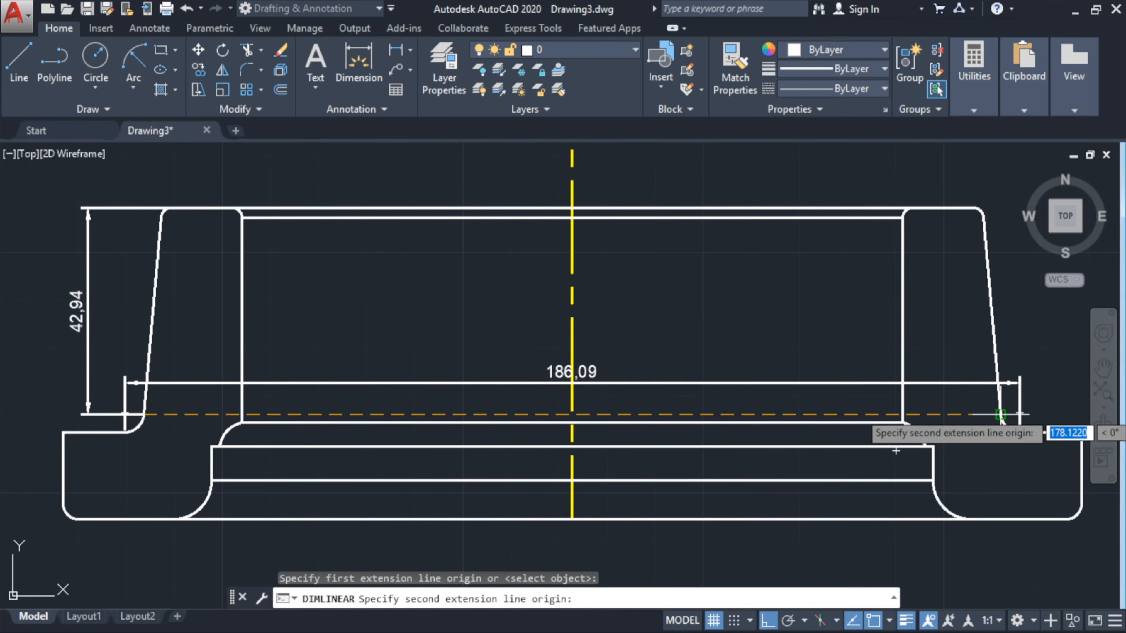
left_click(1000, 414)
left_click(856, 320)
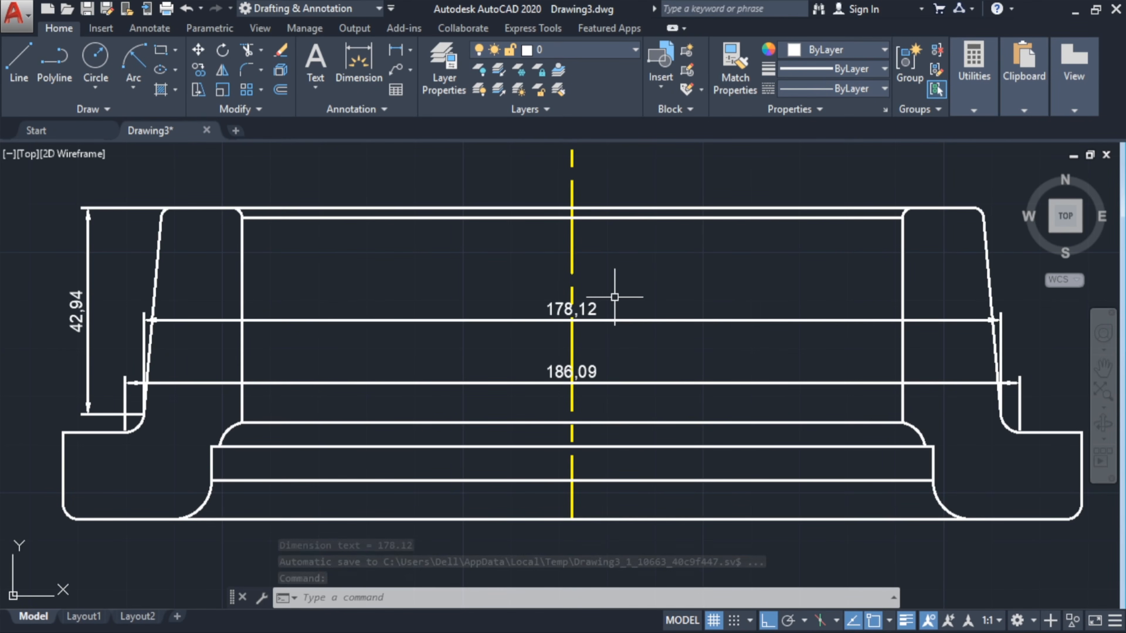
- Delete the two horizontal dimensions and the vertical dimension beside the left tapered side
left_click(598, 312)
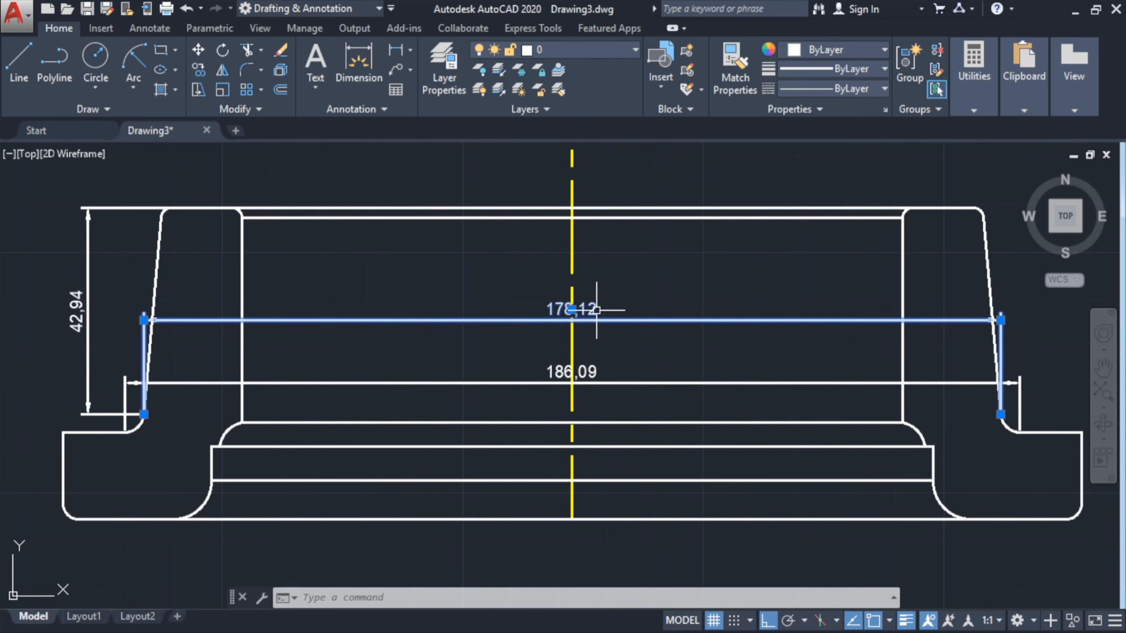
left_click(596, 375)
left_click(72, 305)
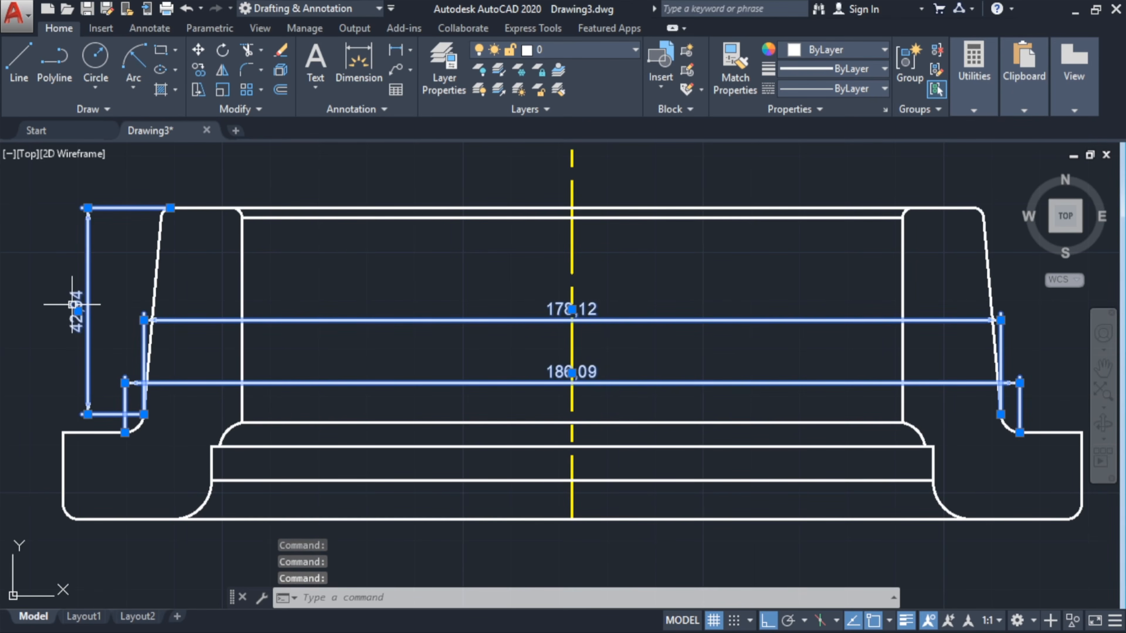
key("Delete")
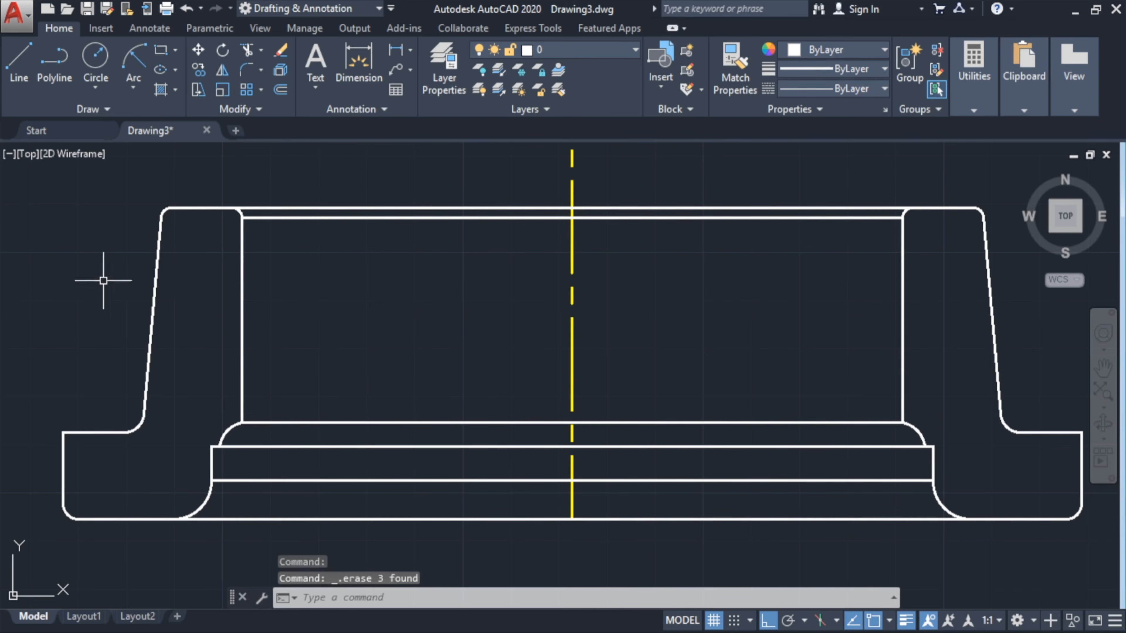
- Measure the flange's overall outer width with a linear dimension, without placing it
left_click(393, 54)
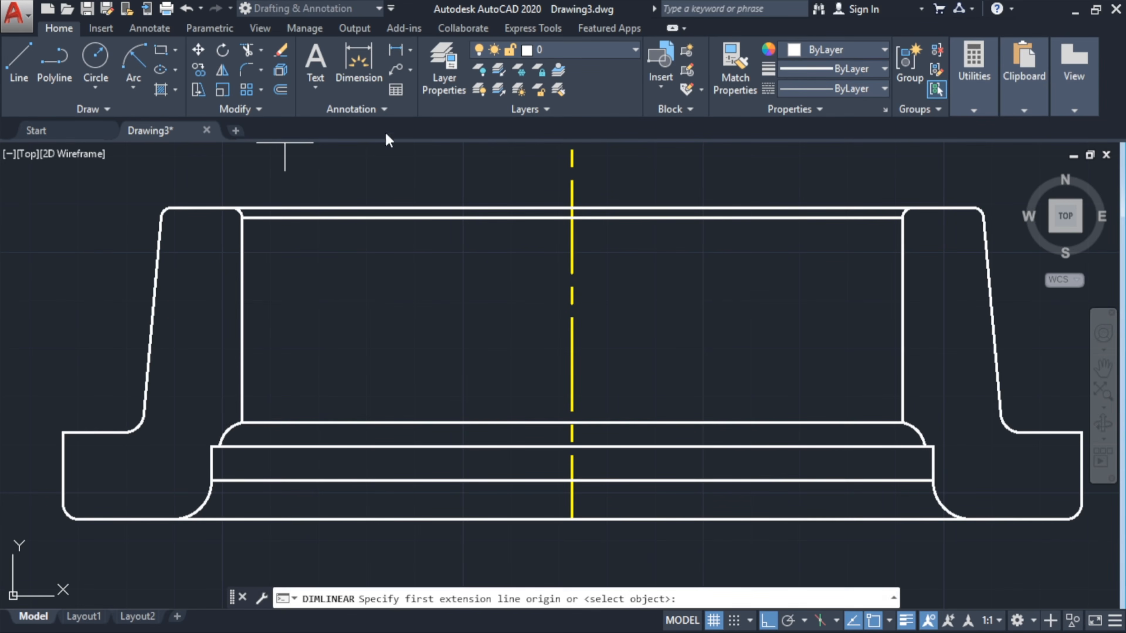
left_click(63, 469)
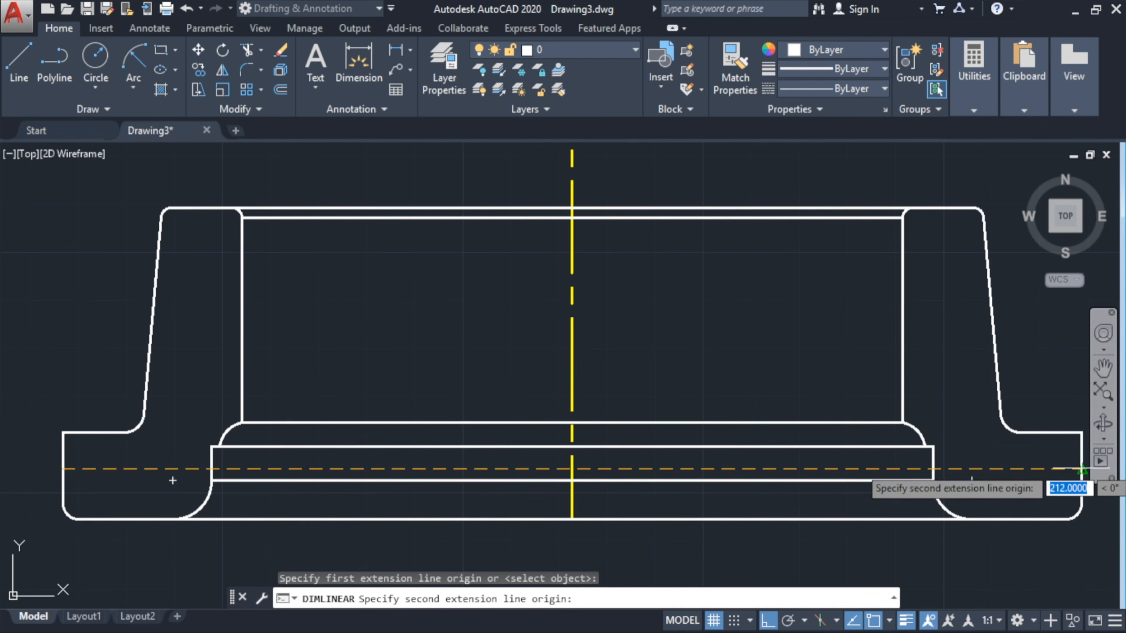
left_click(1082, 466)
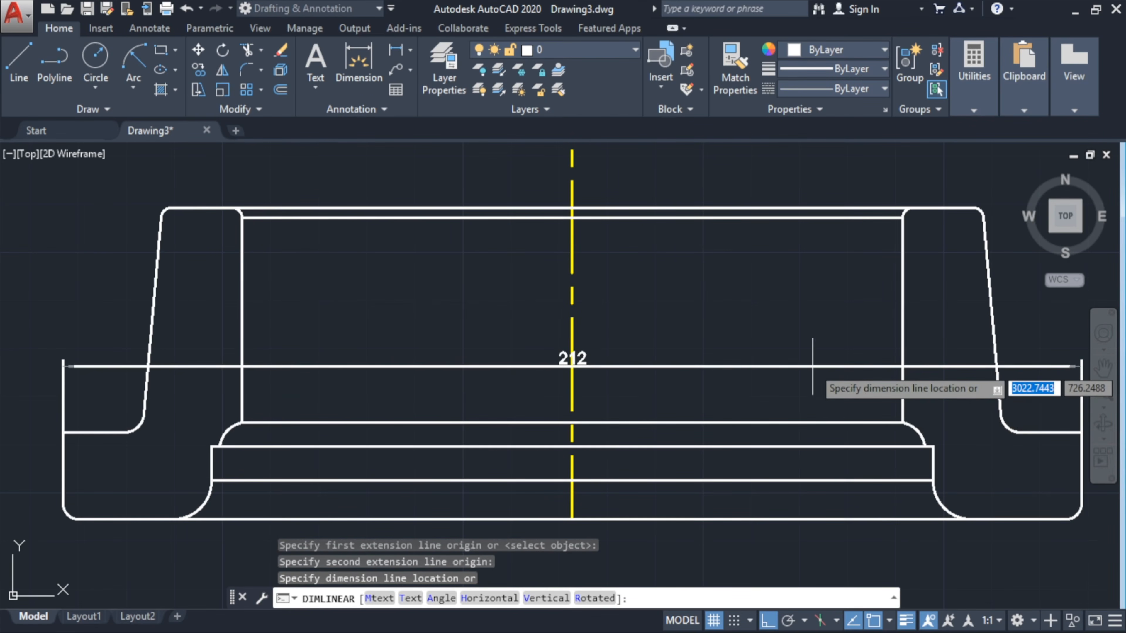
key("Escape")
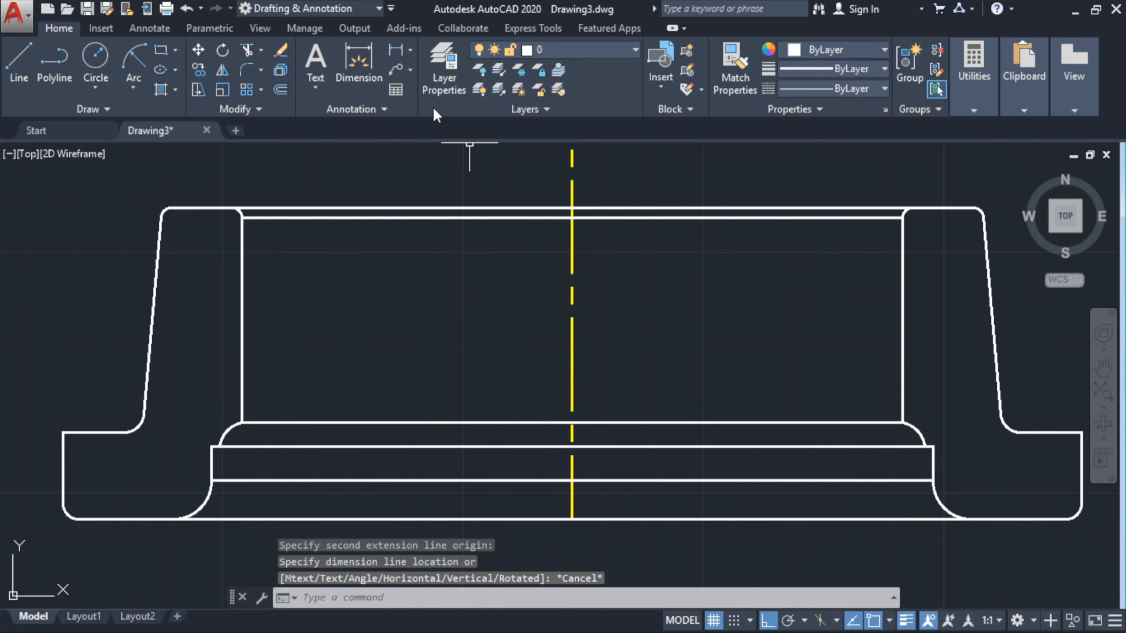
- Measure the width of the lower recess between its inner vertical edges with a linear dimension, without placing it
left_click(394, 51)
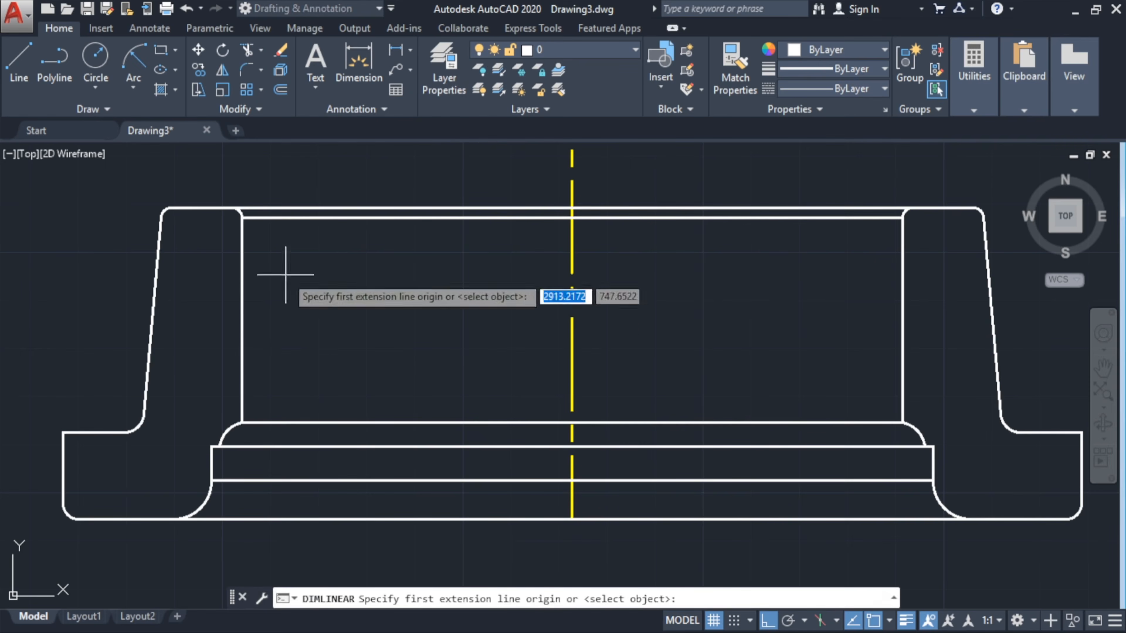
left_click(172, 481)
left_click(970, 480)
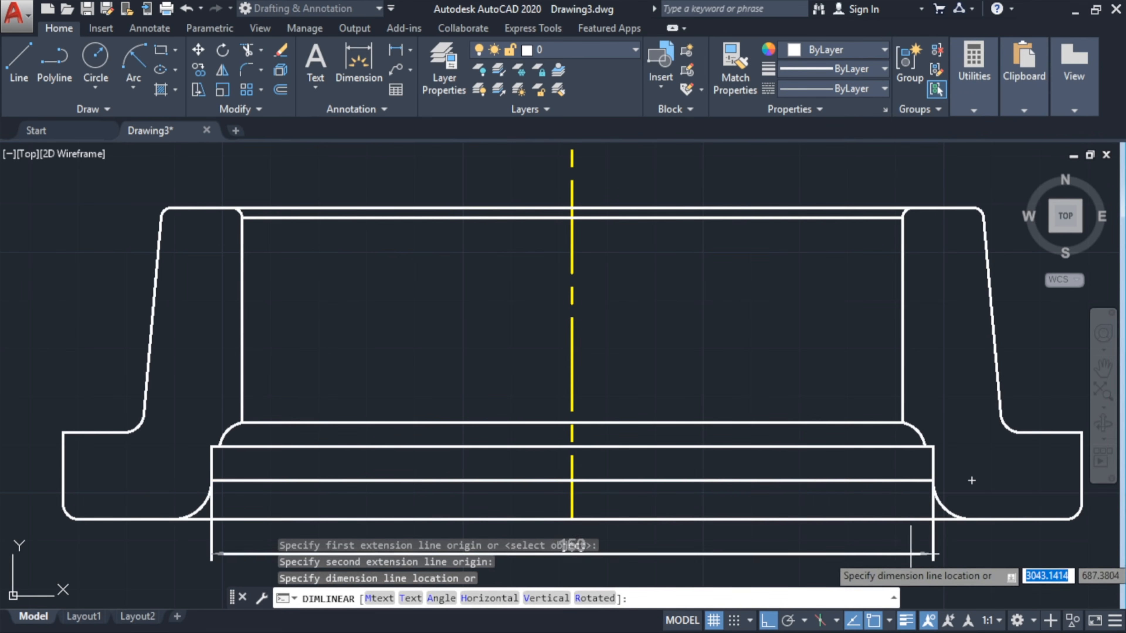
key("Escape")
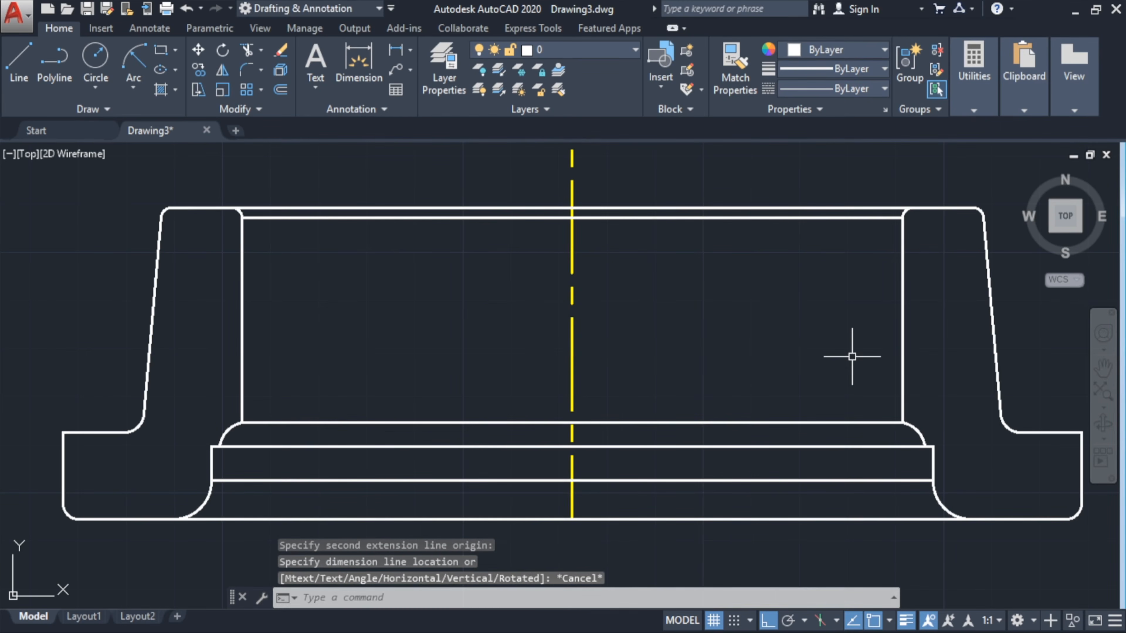
- Add radius dimensions to the left section's large lower inner fillet and the flange's rounded outer bottom corner, placed outside the profile
left_click(410, 50)
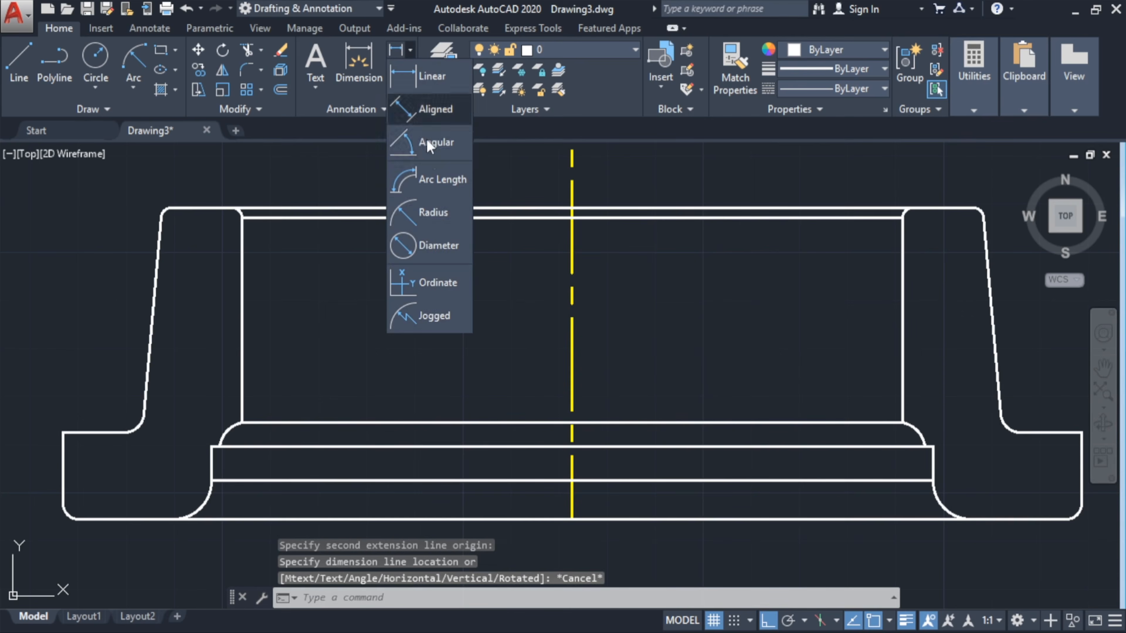
left_click(421, 212)
left_click(208, 500)
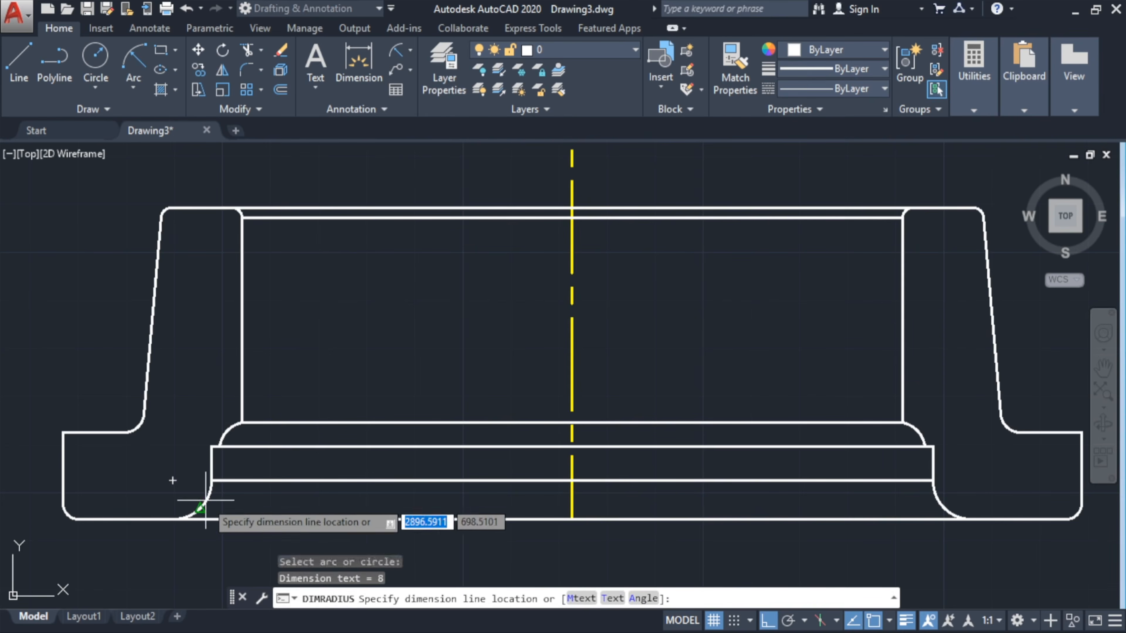
left_click(246, 533)
key("Return")
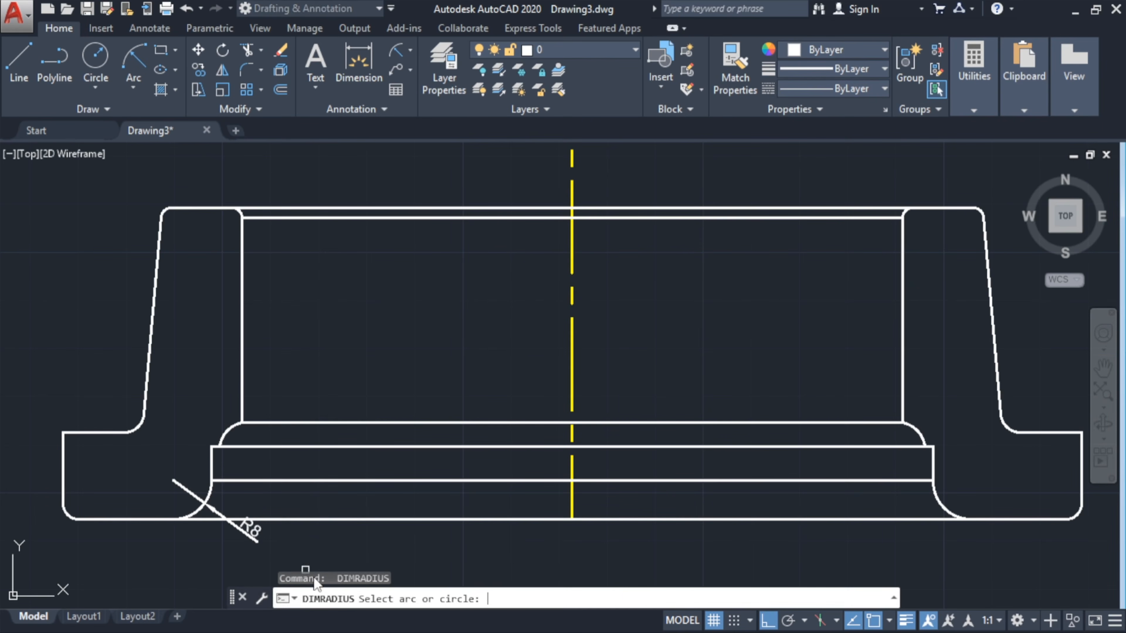
left_click(66, 514)
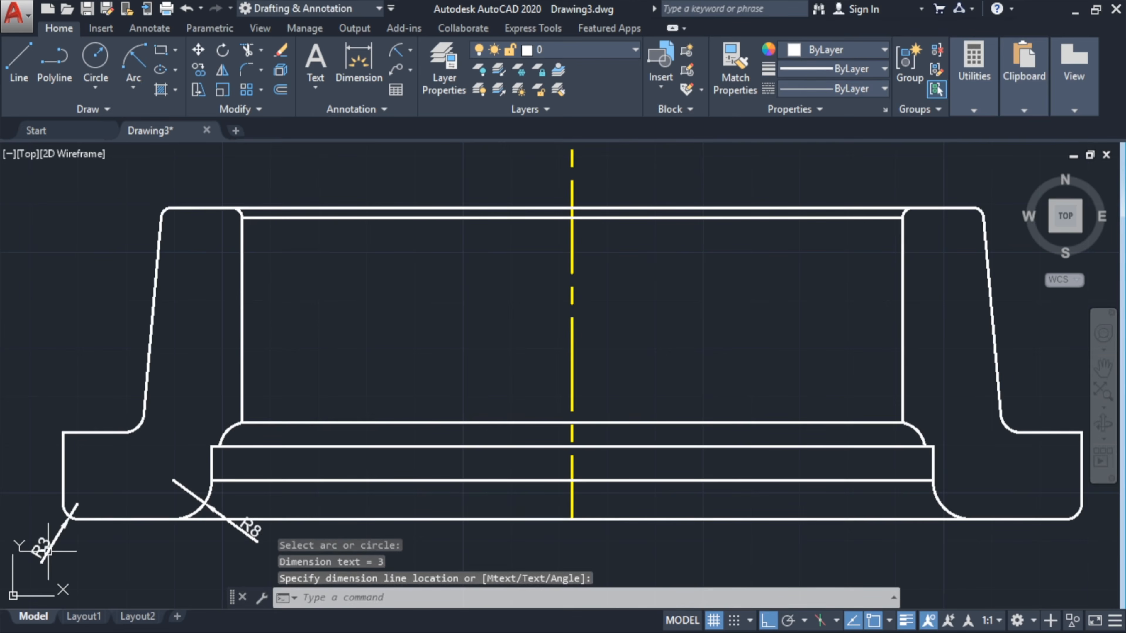
left_click(61, 517)
- Add radius dimensions to the left section's top outer corner and the fillet between the tapered side and the flange
key("Return")
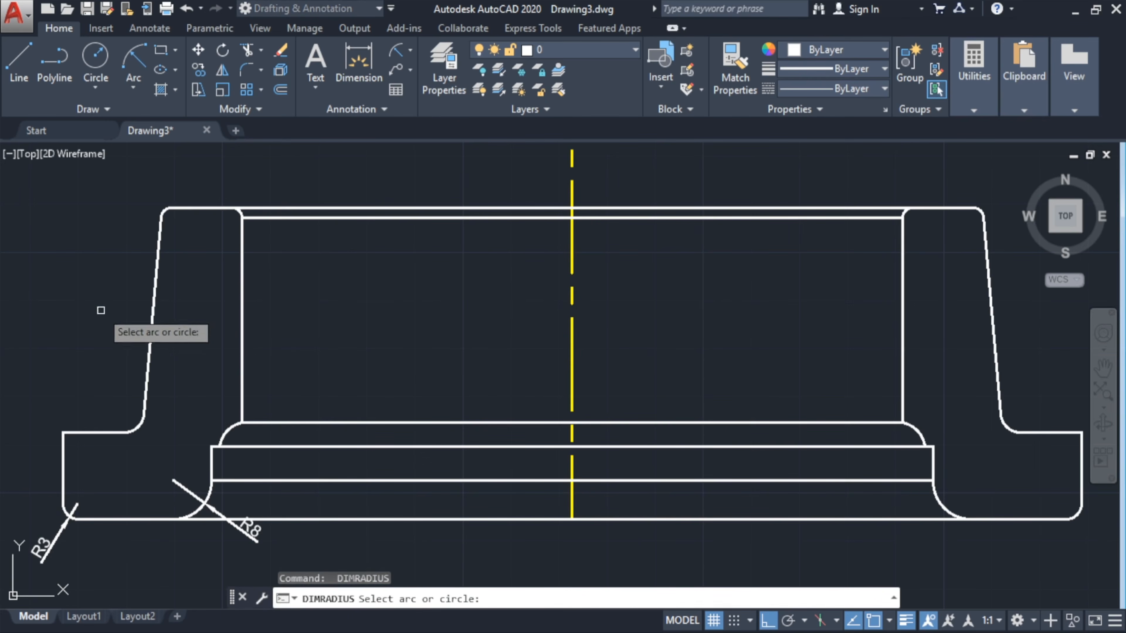
left_click(167, 208)
left_click(110, 204)
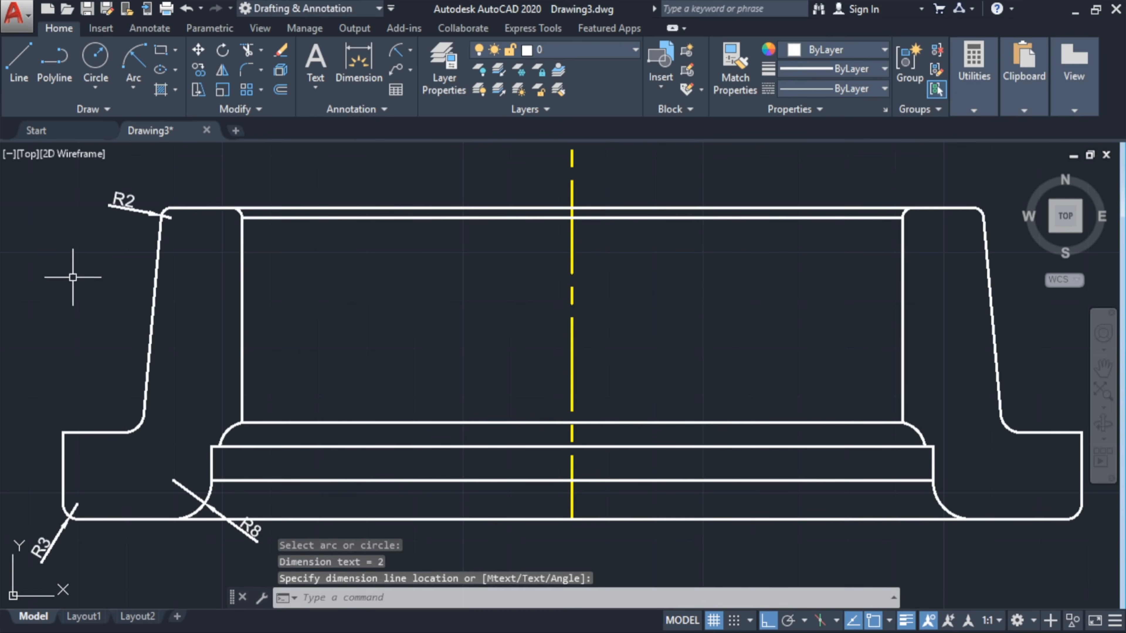
key("Return")
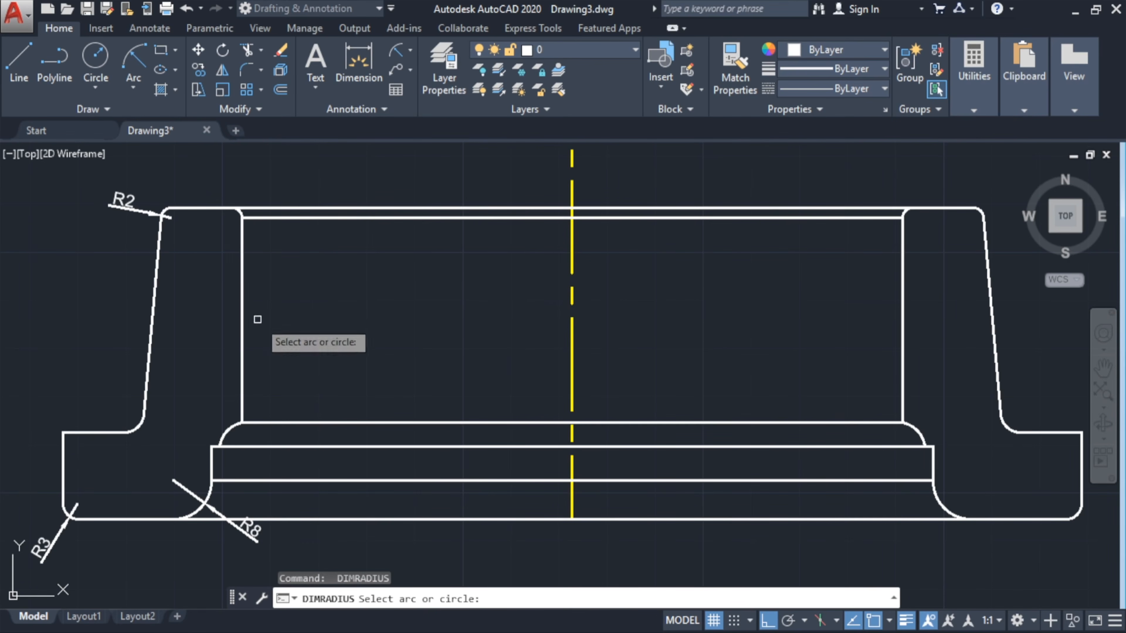
left_click(139, 425)
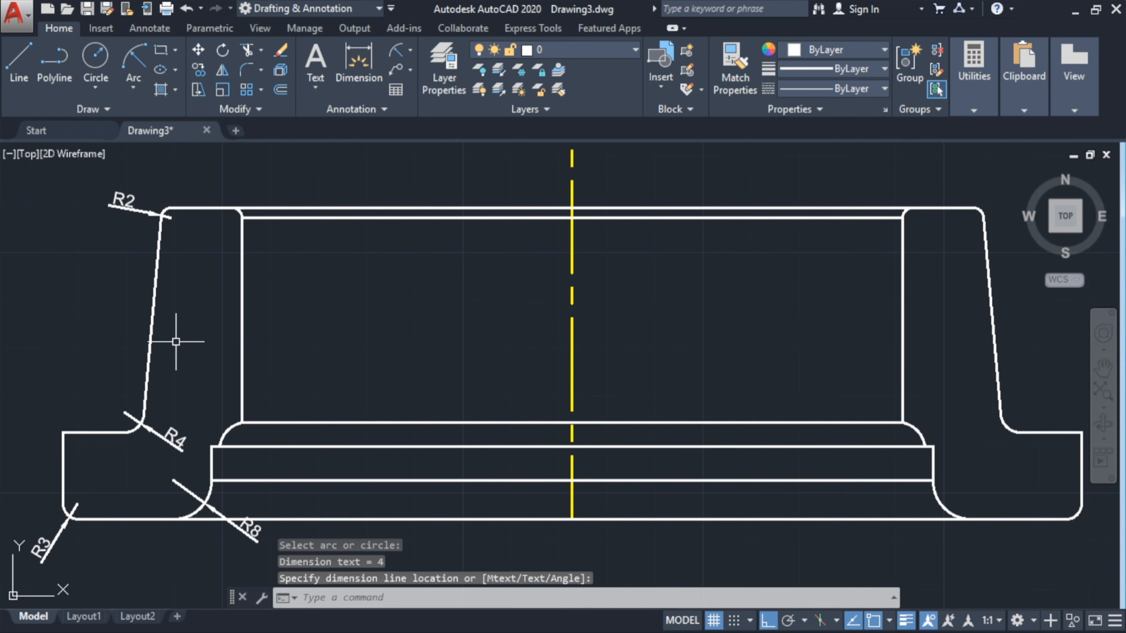
- Hatch the left and right cut sections of the ring with the ANSI36 pattern
middle_click_drag(350, 291, 352, 295)
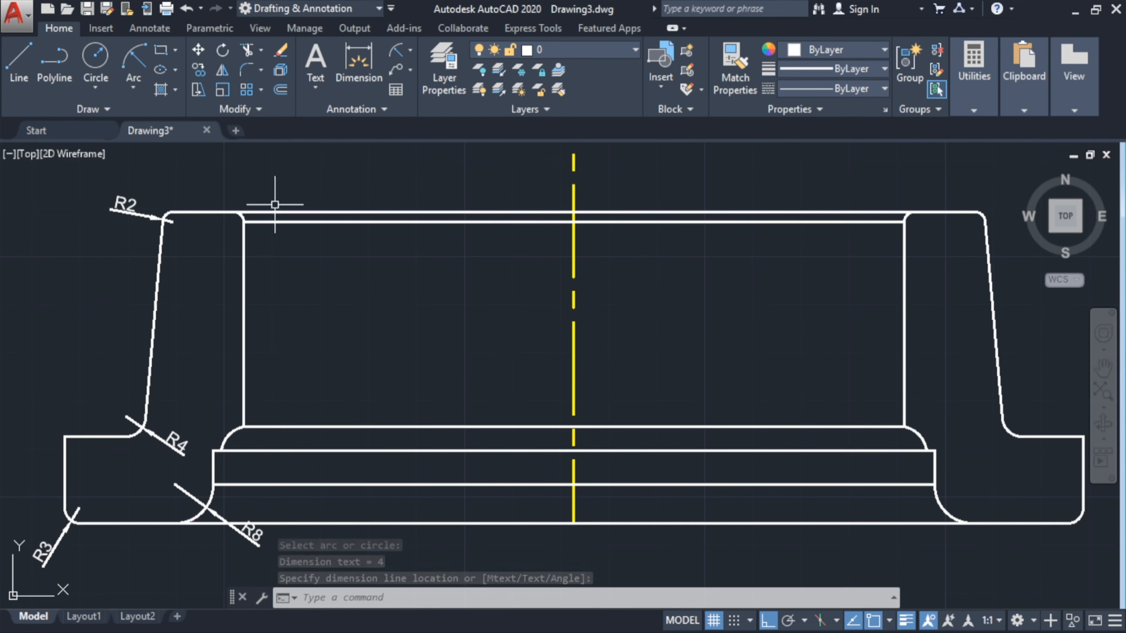
left_click(176, 89)
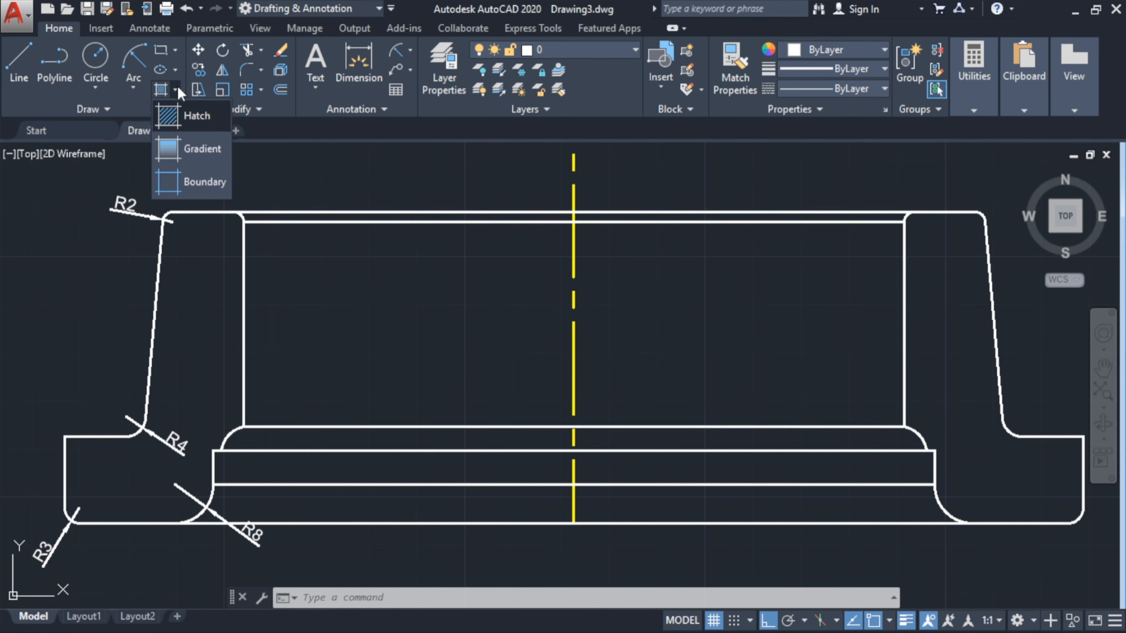
left_click(176, 109)
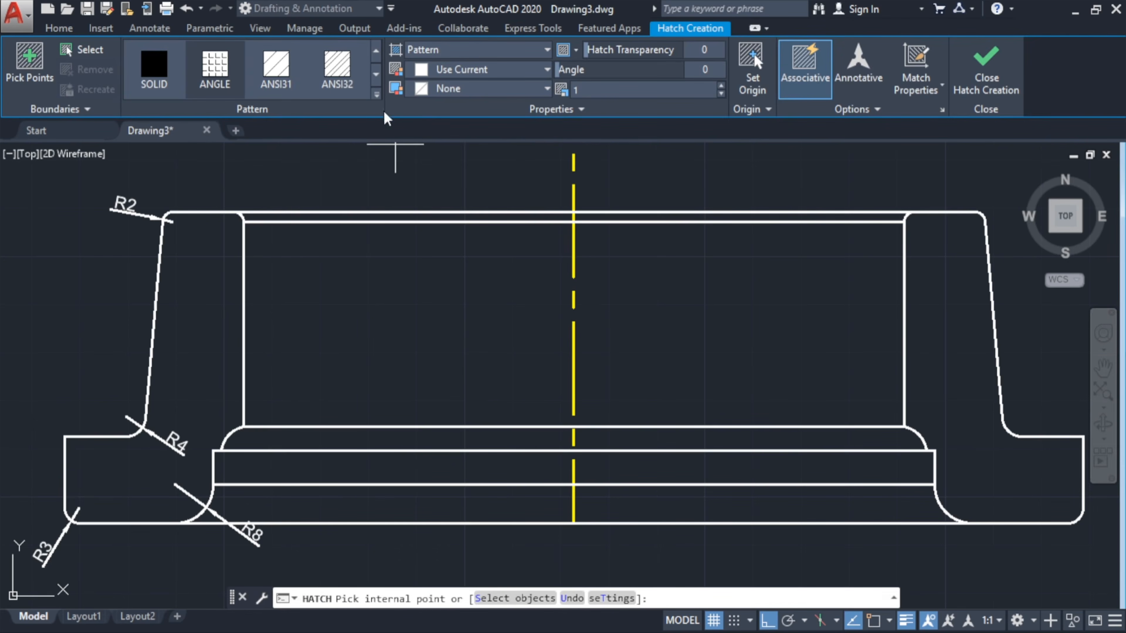
left_click(372, 89)
left_click(337, 129)
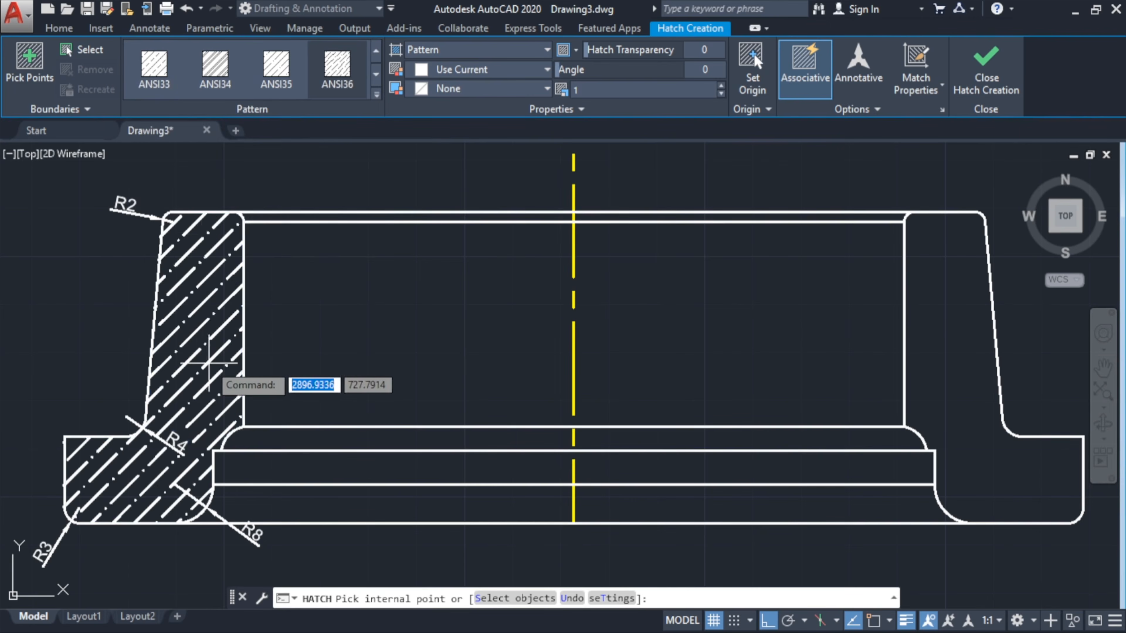
left_click(221, 363)
left_click(935, 350)
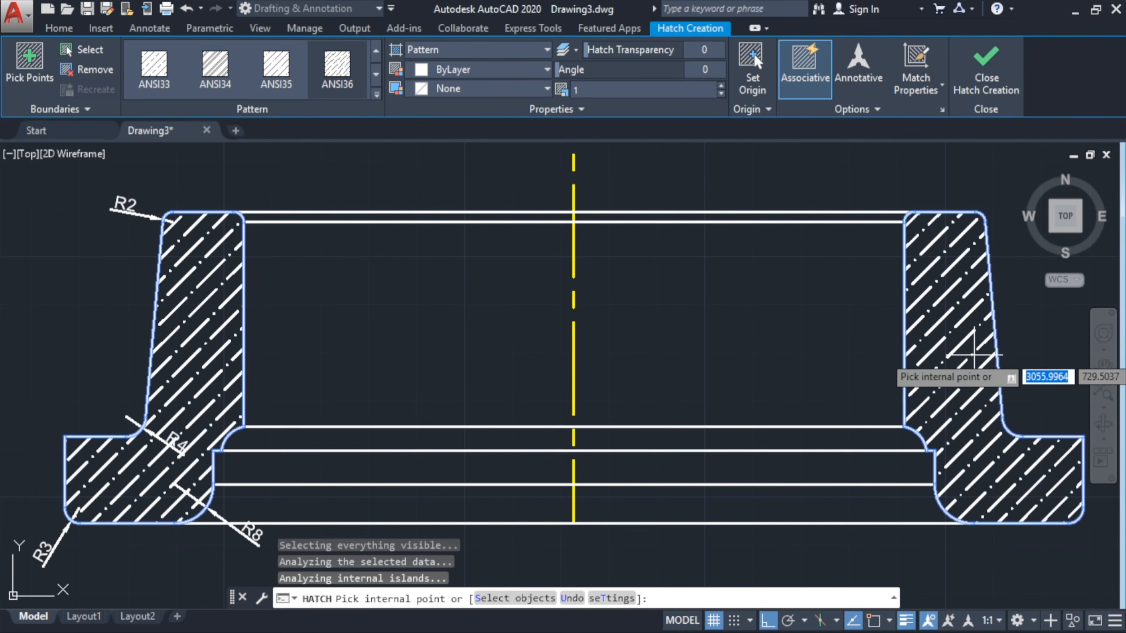
left_click(853, 257)
left_click(984, 64)
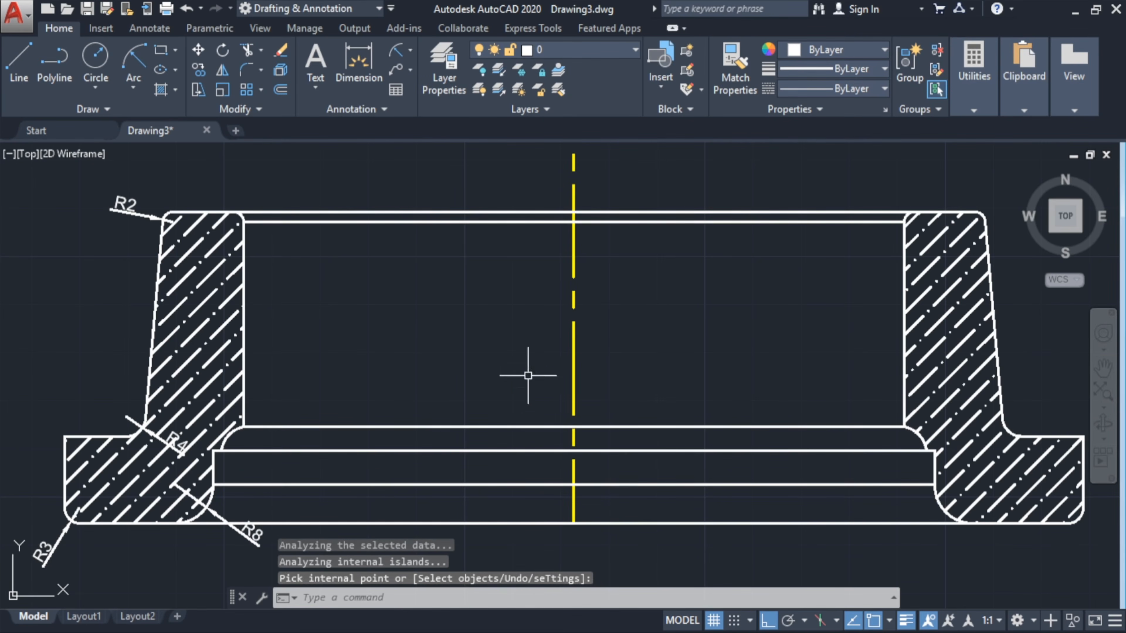
- Dimension the vertical distance from the top edge to the upper end of the left inner fillet, placed inside the bore
left_click(410, 51)
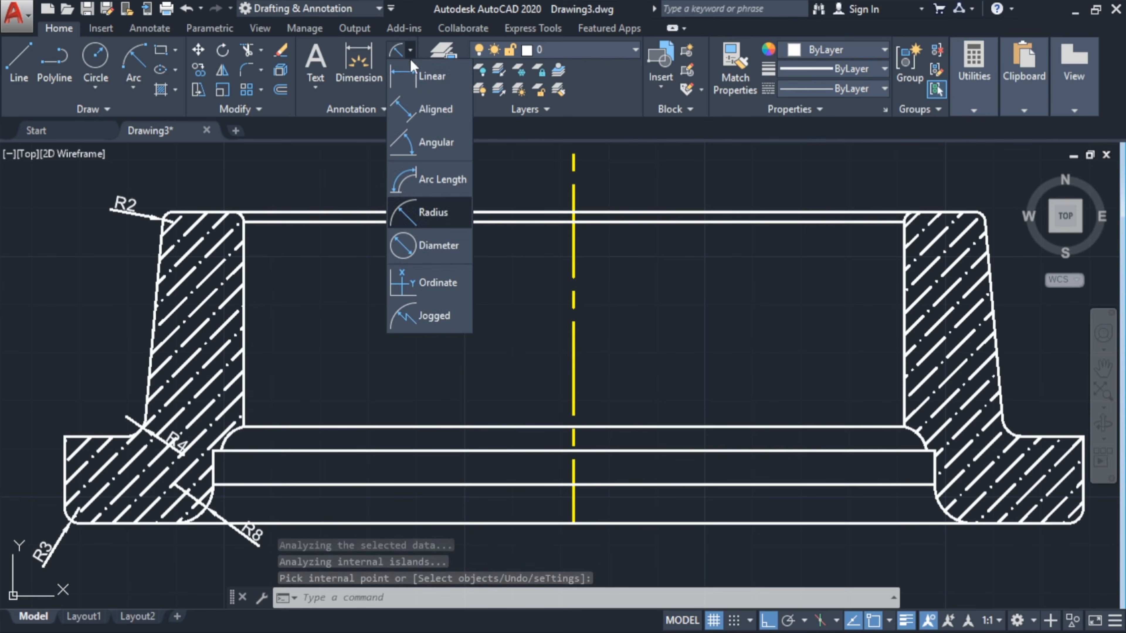
left_click(410, 71)
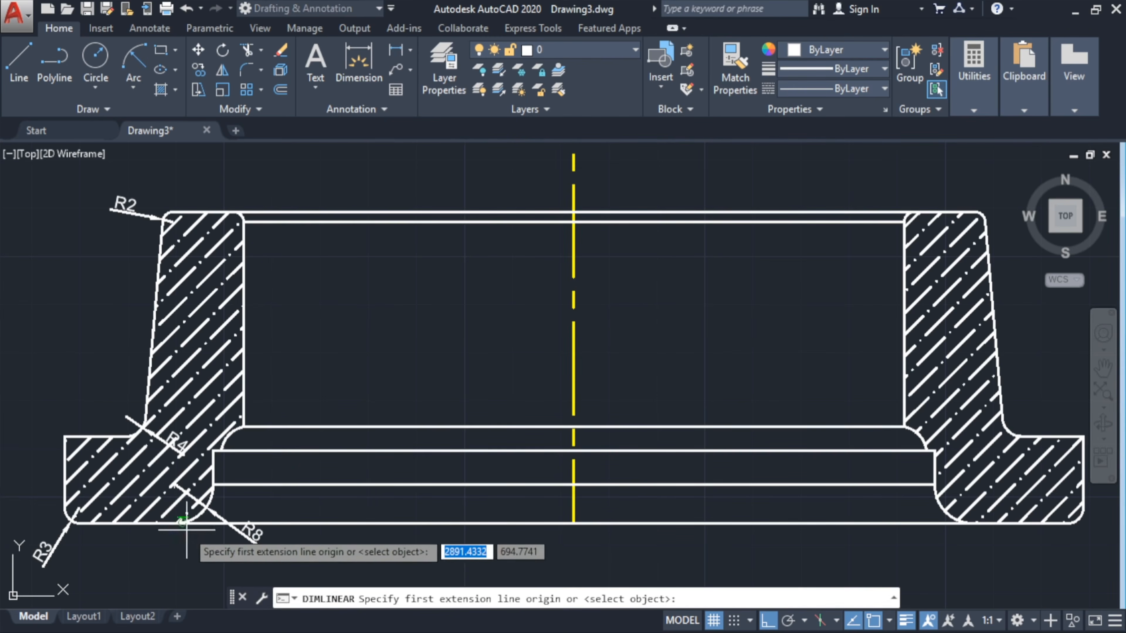
left_click(198, 210)
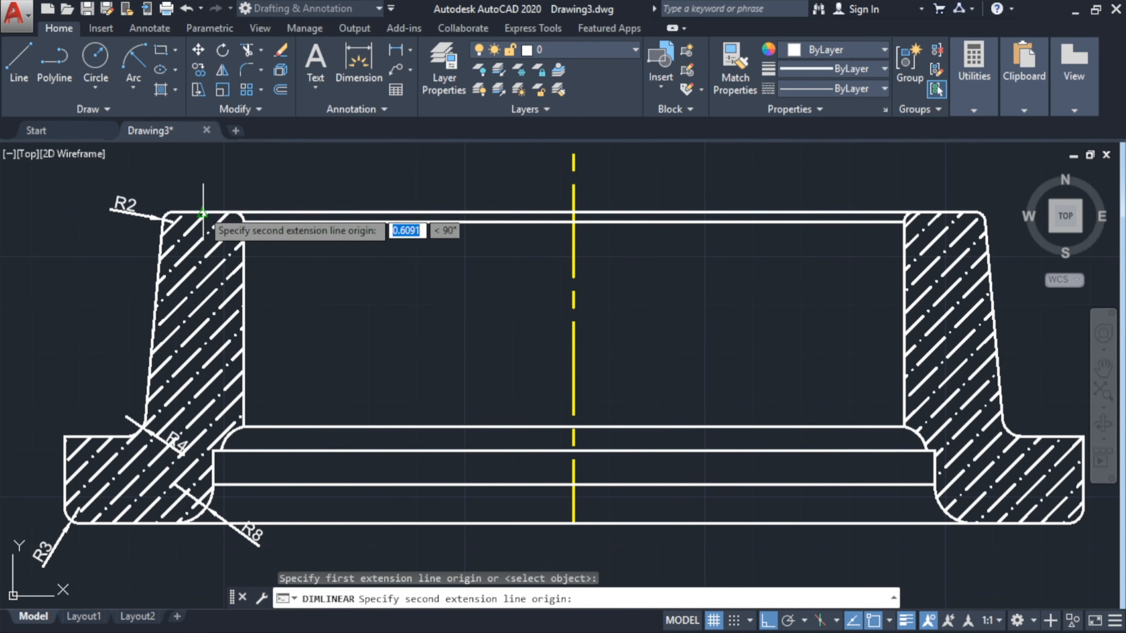
left_click(243, 426)
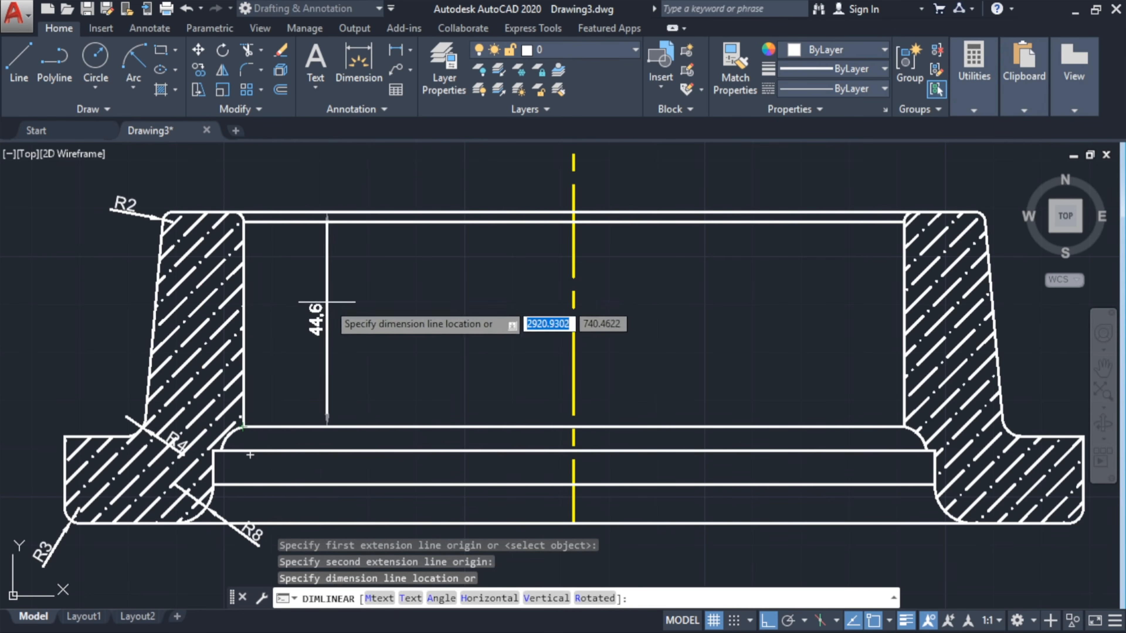
left_click(354, 319)
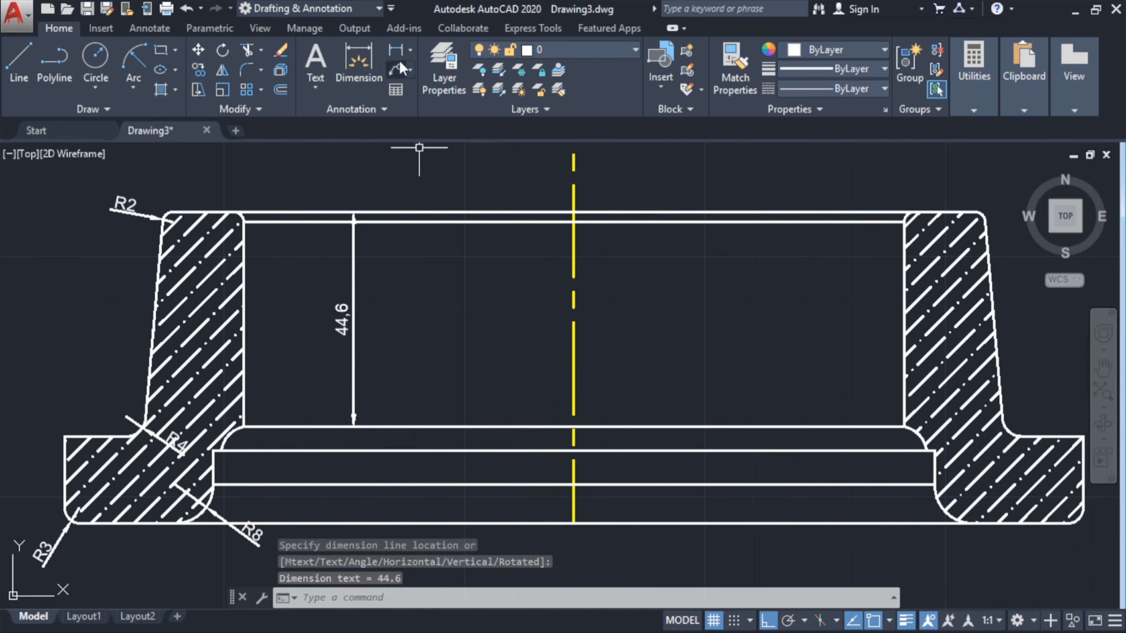
- Dimension the vertical distance from the left inner fillet's centre to its upper end, placed beside the bore's left edge
left_click(395, 49)
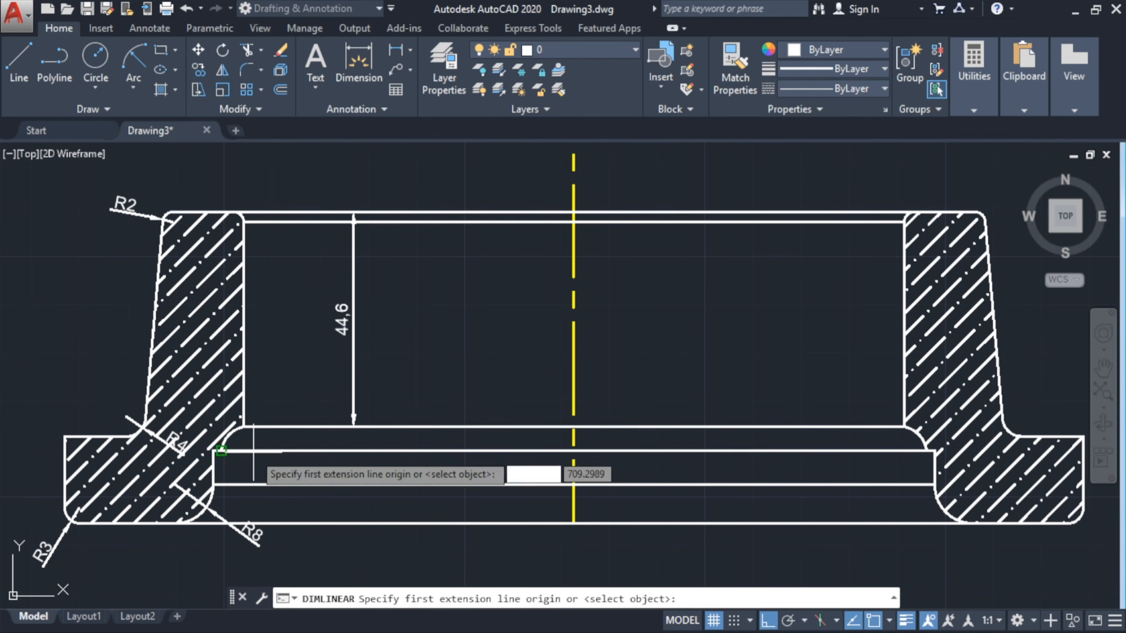
left_click(250, 454)
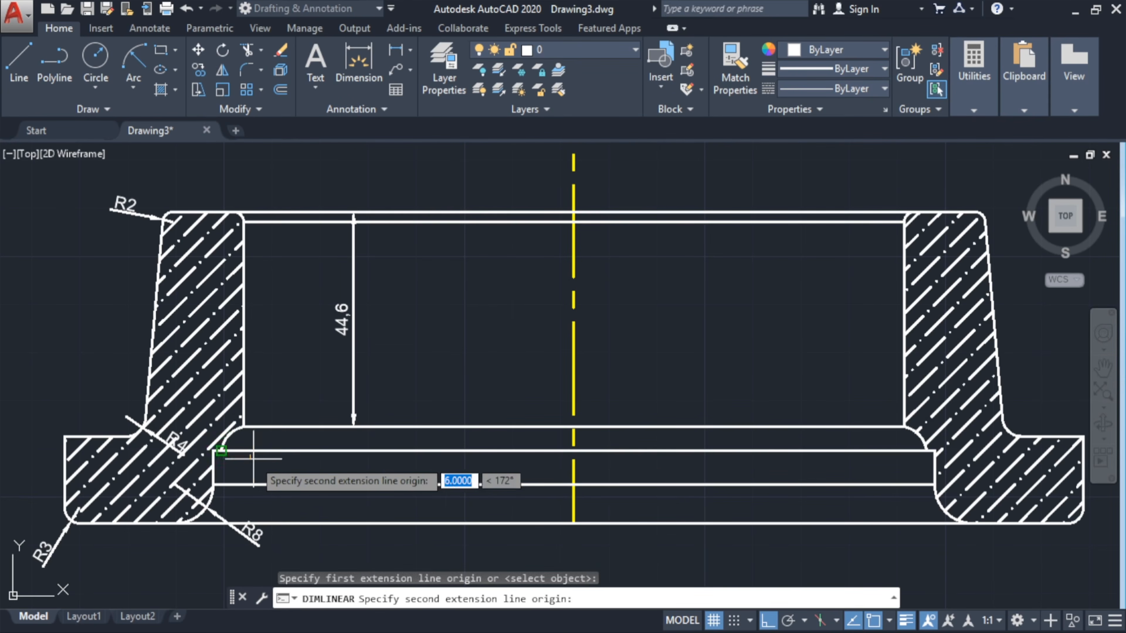
left_click(245, 428)
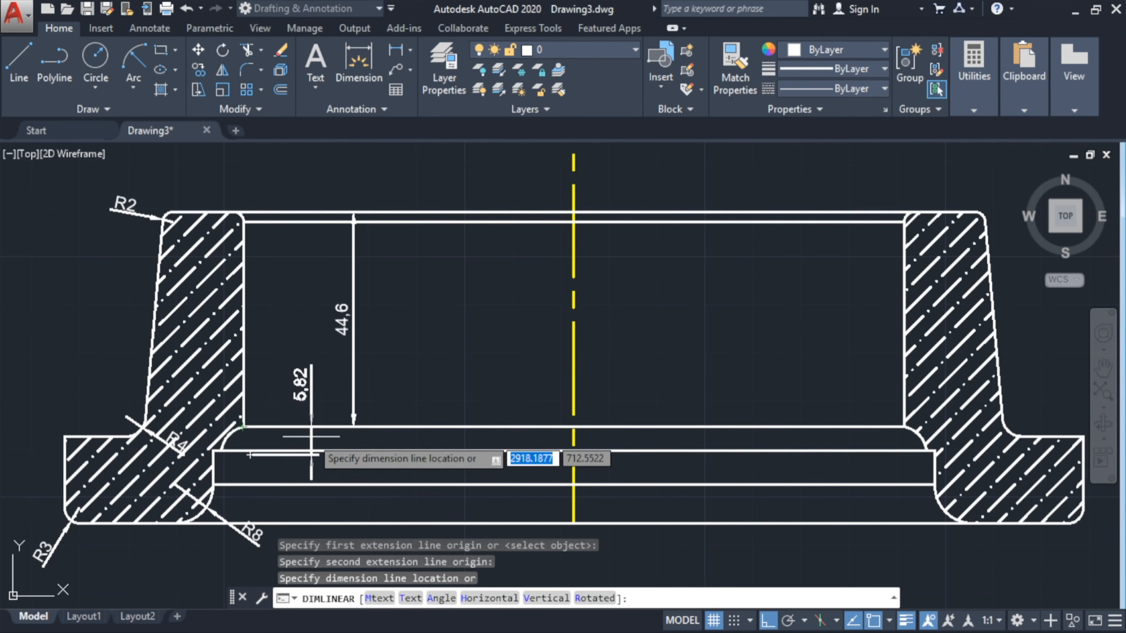
left_click(311, 456)
- Dimension the horizontal distance from the left inner fillet's lower end to its centre, placed just below the fillet
left_click(396, 50)
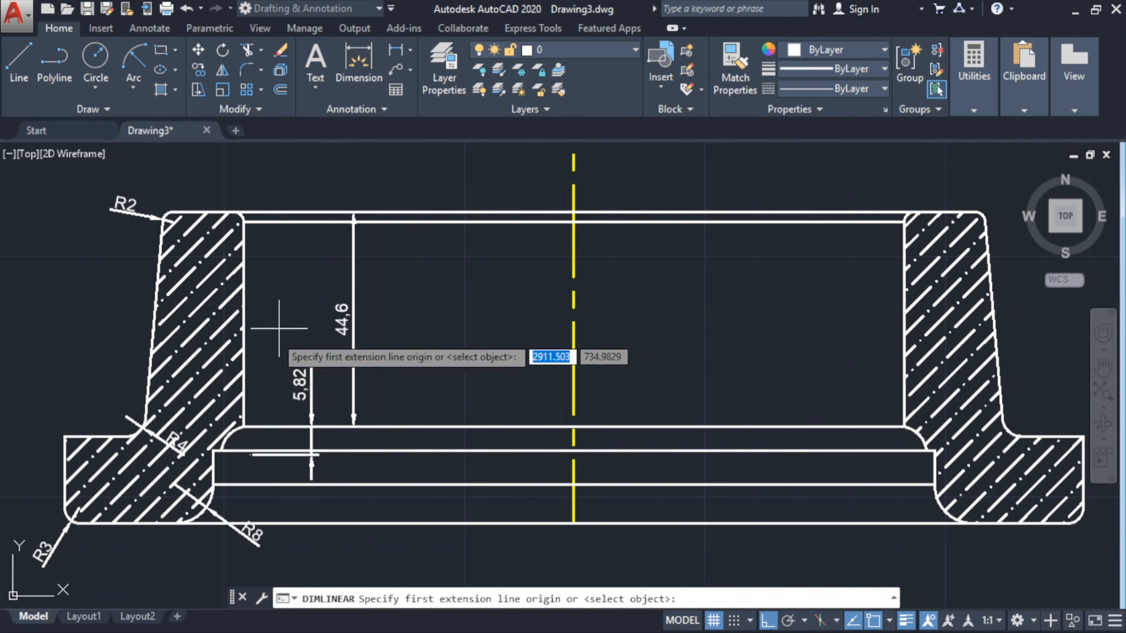
left_click(221, 451)
left_click(250, 452)
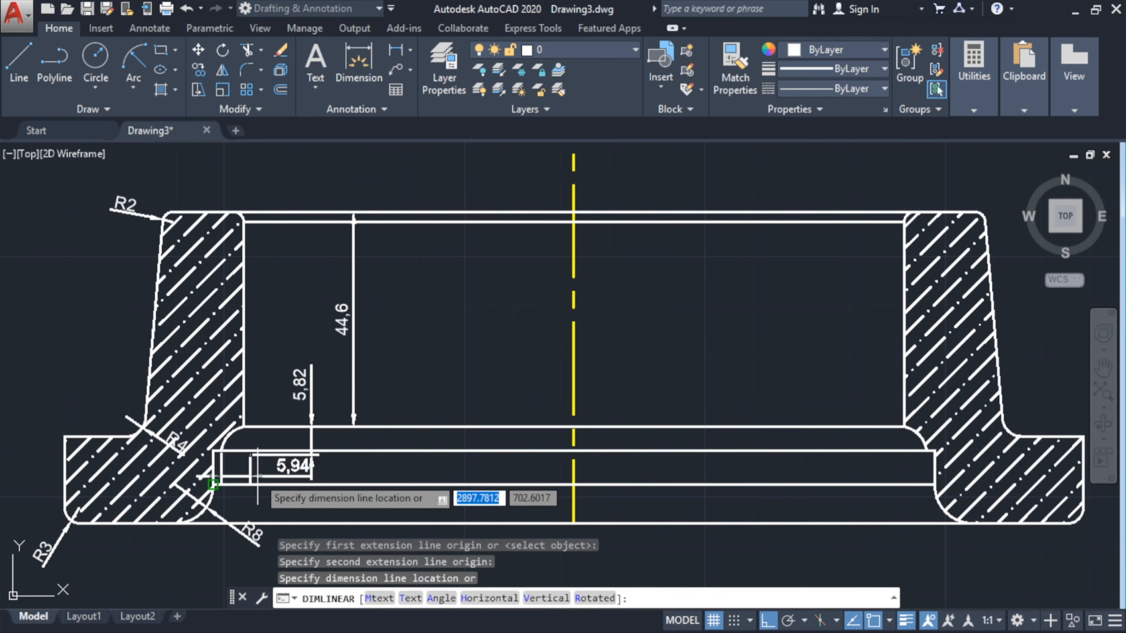
left_click(258, 471)
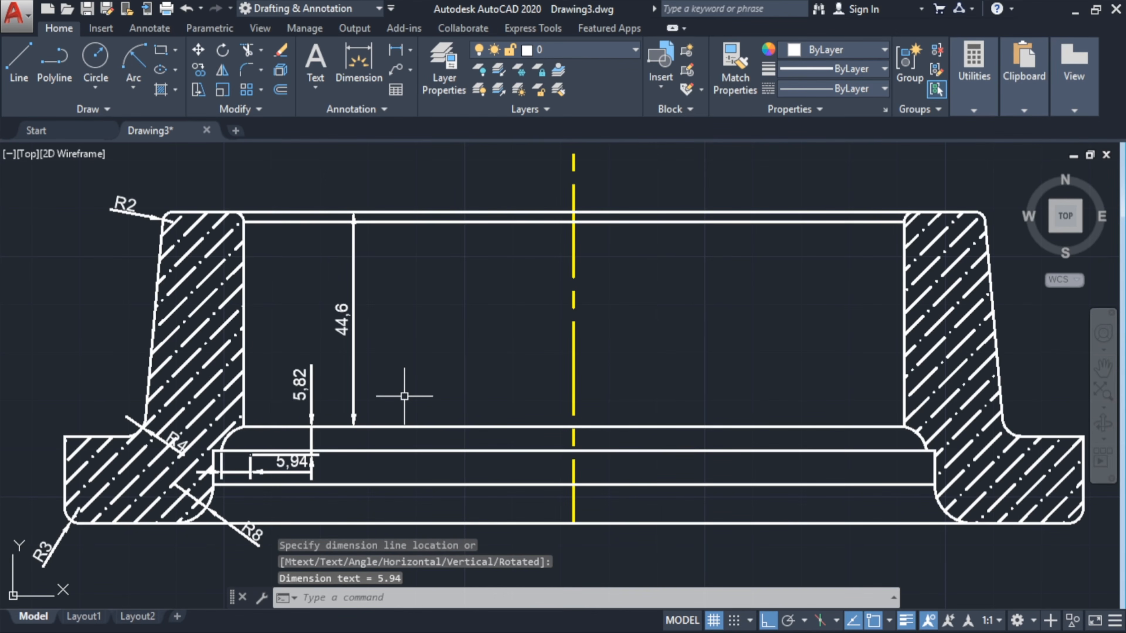
middle_click_drag(398, 390, 401, 391)
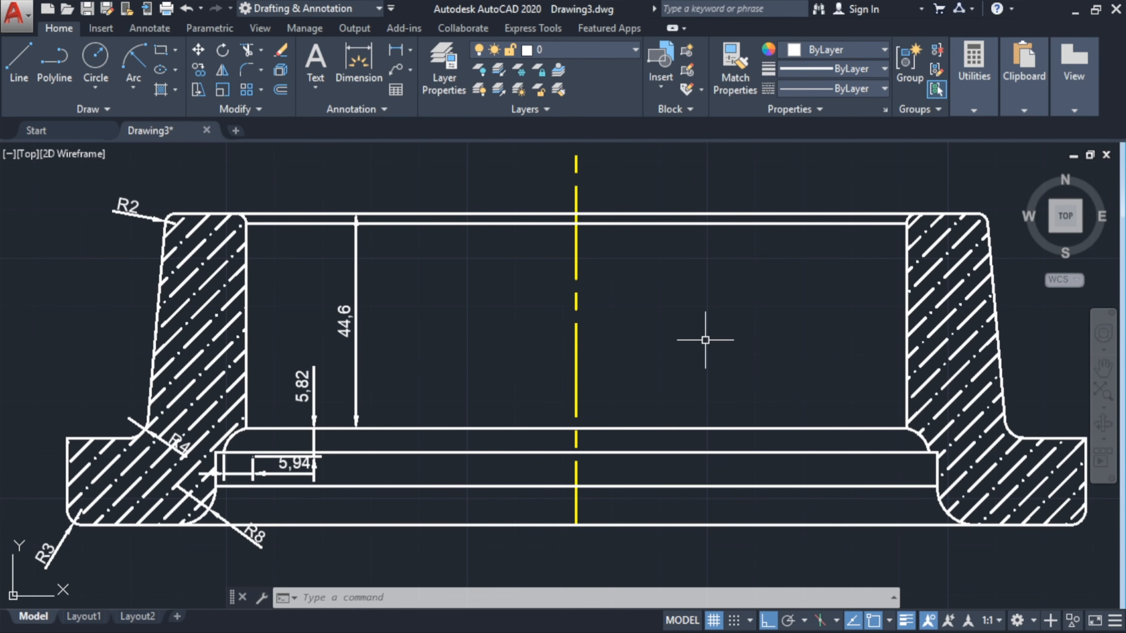
key("Return")
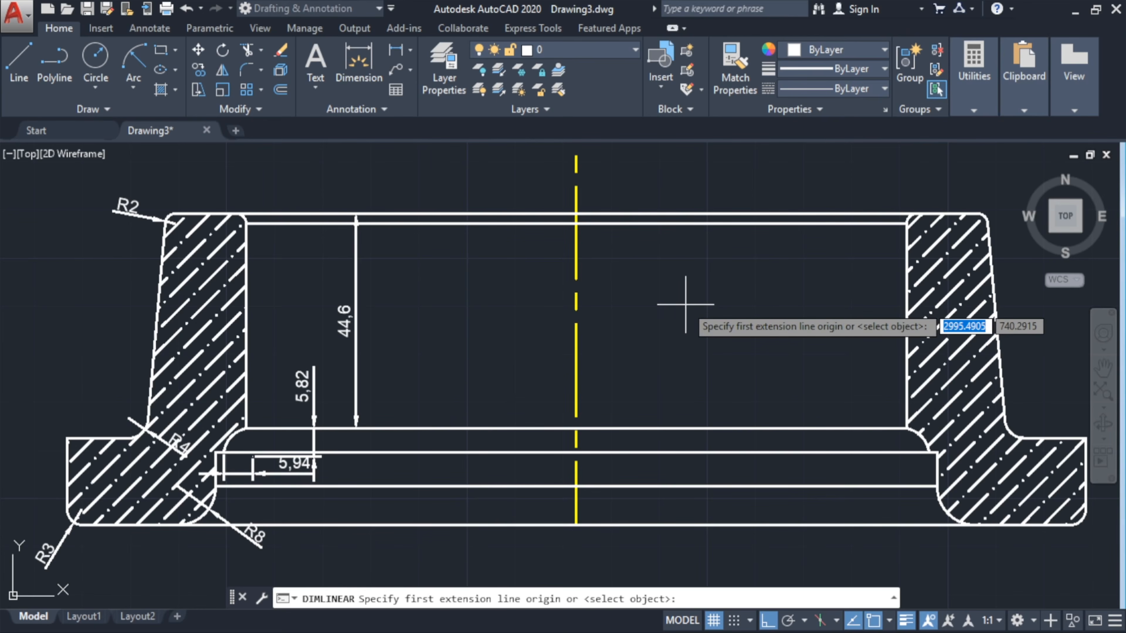
key("Escape")
key("Escape")
key("Escape")
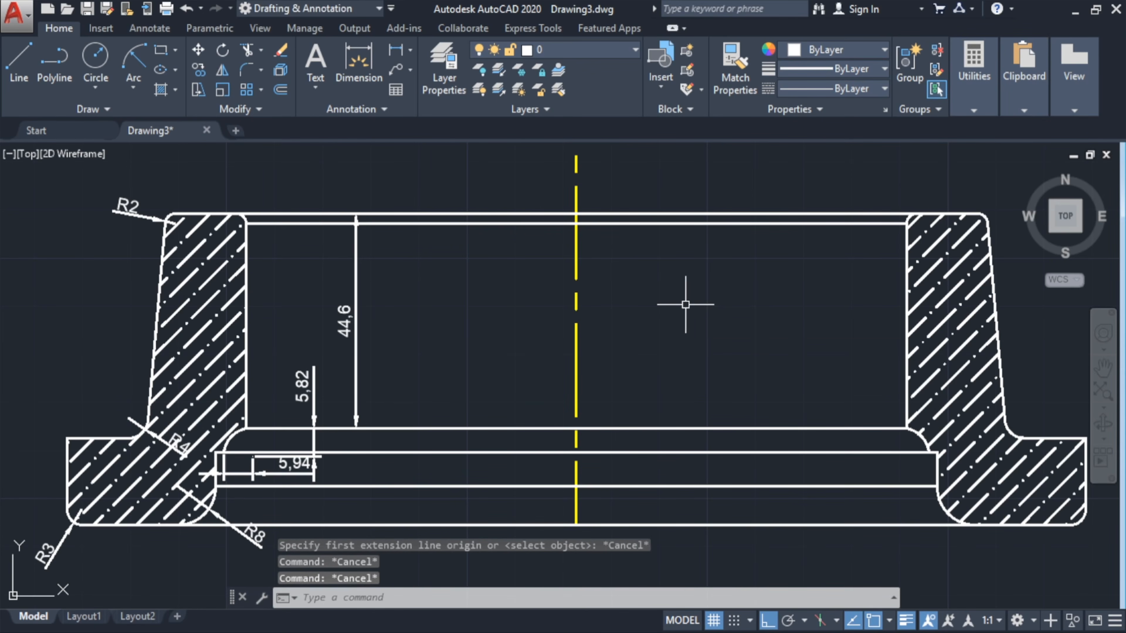